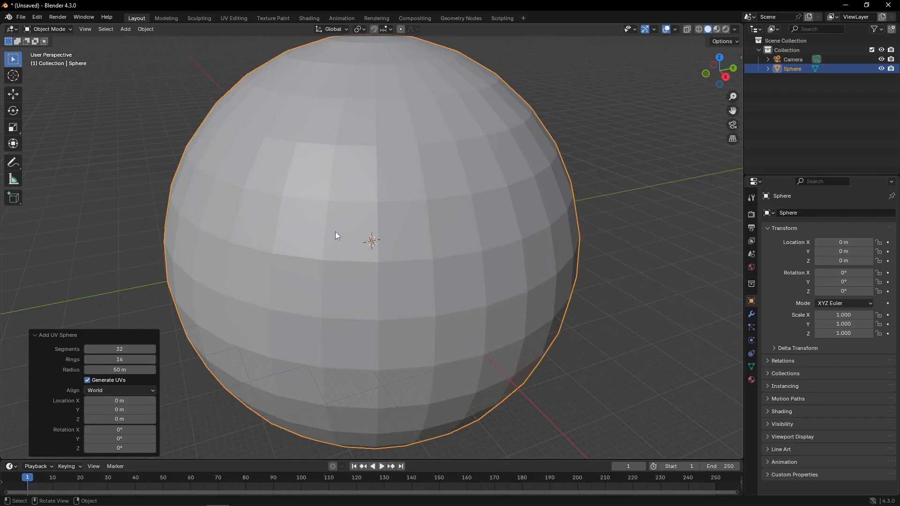
Edit the sphere's mesh from a front wireframe view and delete the vertices of its lower half
key(KP_1)
scroll(255, 253, down, 3)
key(ctrl+Tab)
click(313, 257)
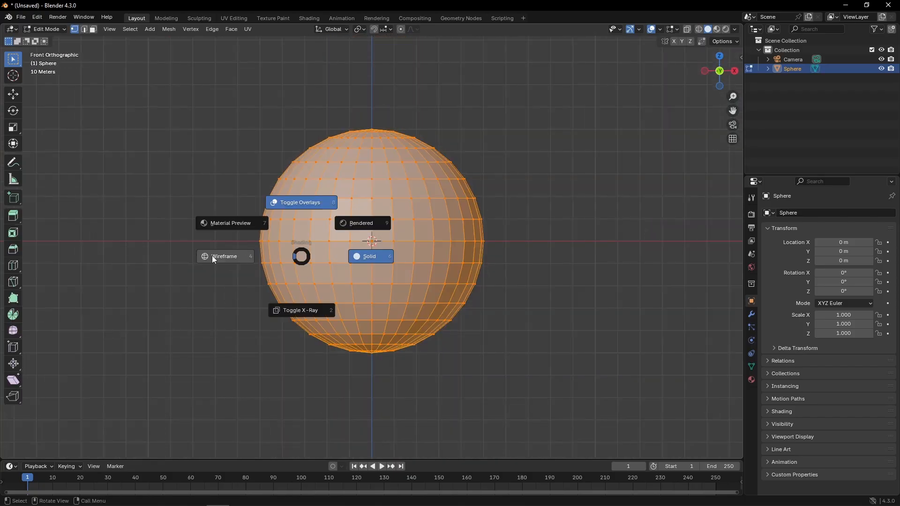
key(alt+z)
drag(184, 241, 563, 372)
key(x)
click(480, 323)
middle_drag(479, 322, 426, 211)
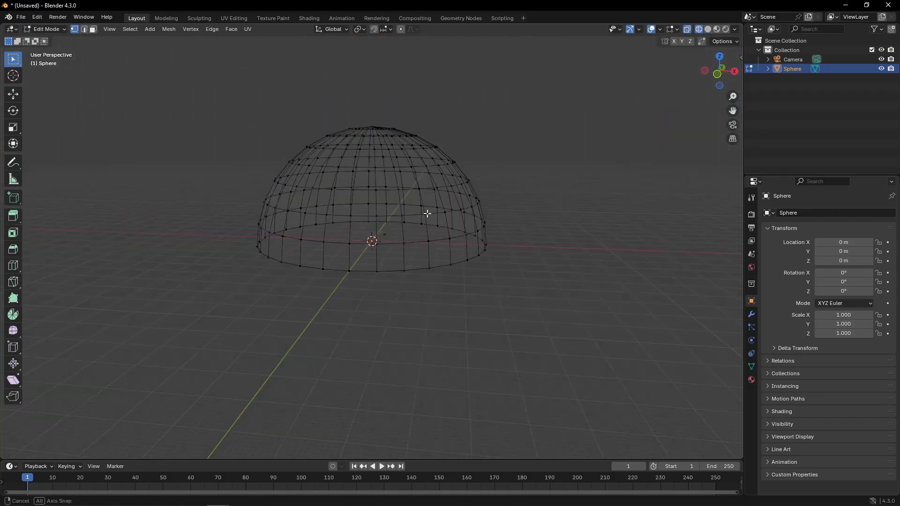
Return to Object Mode and flatten the dome vertically to a Z scale of 0.780
key(ctrl+Tab)
click(462, 215)
key(ctrl+Tab)
click(324, 201)
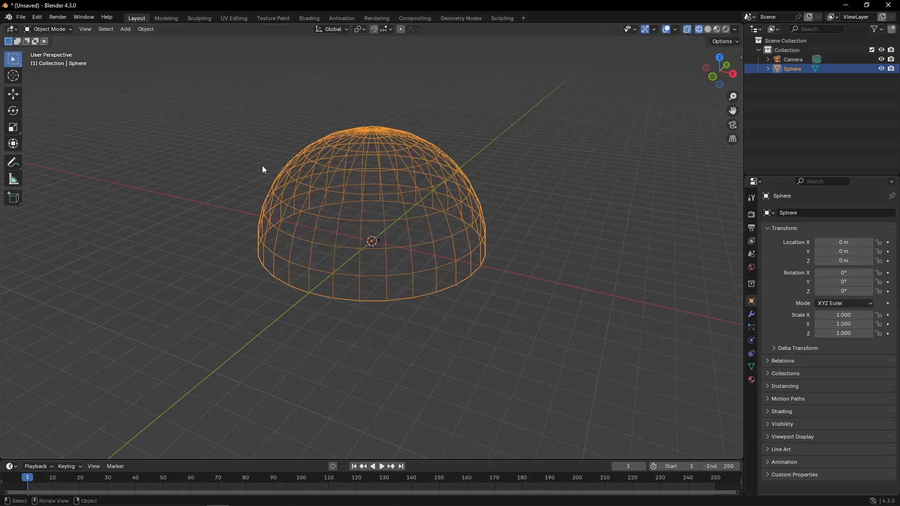
click(13, 127)
drag(373, 206, 373, 214)
Split the 3D viewport, turn the new area into a Shader Editor and hide its sidebar
drag(741, 26, 270, 46)
click(280, 29)
click(297, 110)
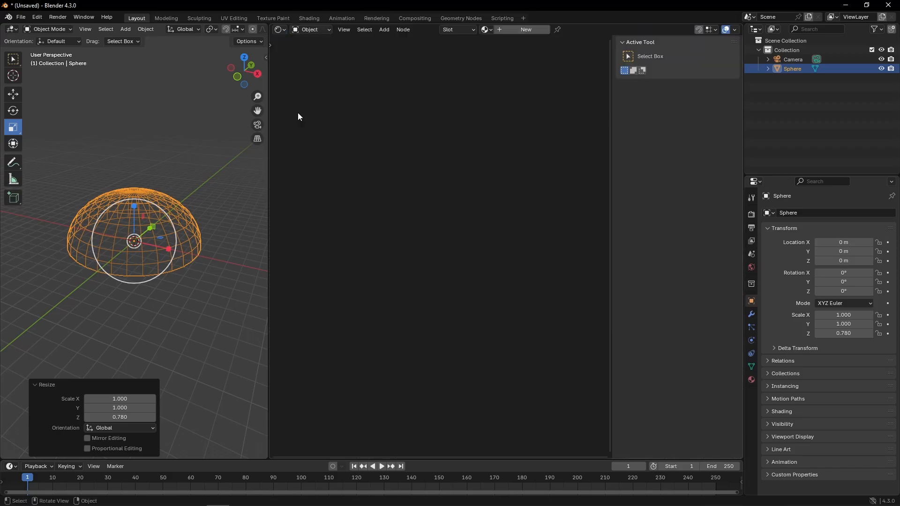
key(n)
Create a new material on the dome and name it Clouds
click(522, 29)
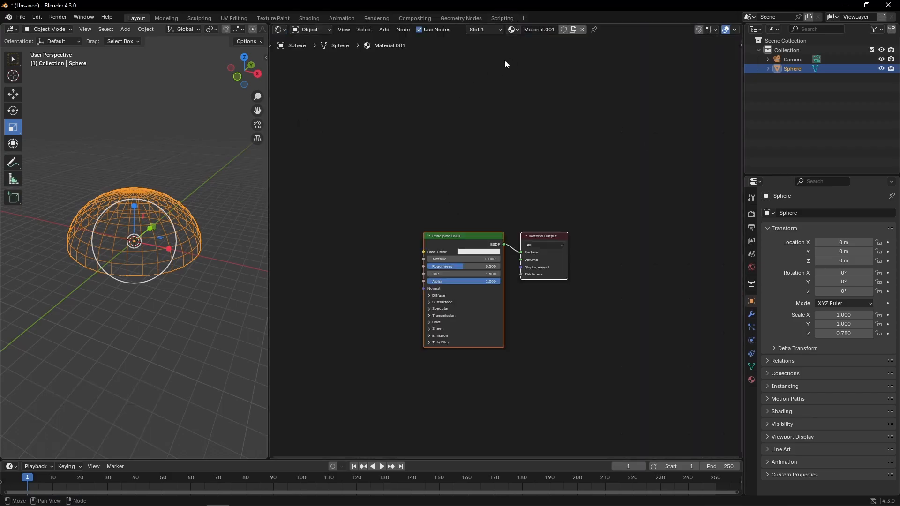
click(539, 30)
text(Clouds)
key(Return)
Delete the Principled BSDF and add a Mix Shader linked to the Material Output's Surface
key(x)
drag(534, 260, 547, 274)
text(mix)
key(Return)
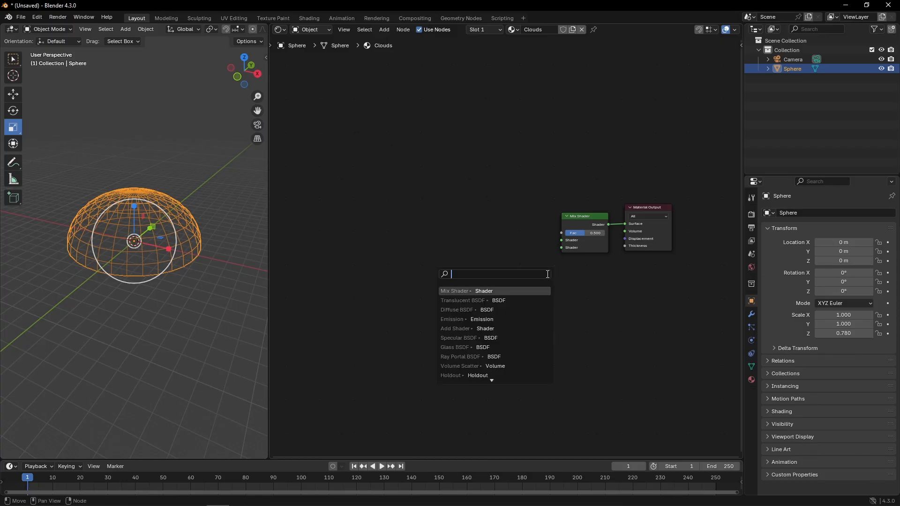
Add a Transparent BSDF linked to the second shader input of the Mix Shader
text(tra)
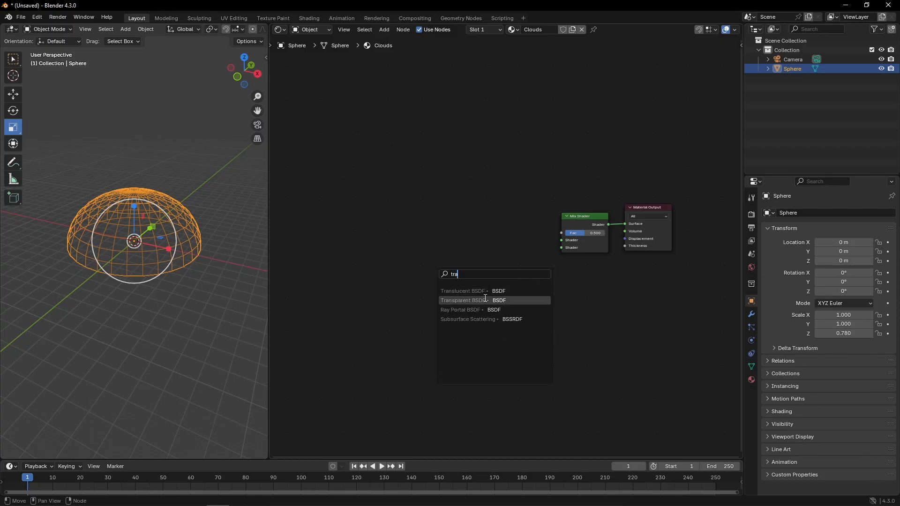
click(485, 299)
click(477, 289)
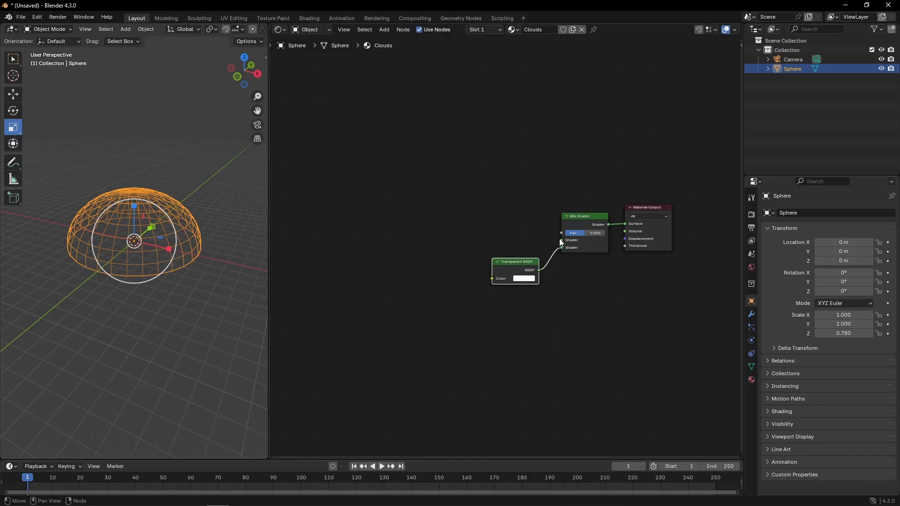
Add an Emission node linked to the Mix Shader's first shader input and place it above the Transparent BSDF
drag(561, 240, 499, 241)
text(e)
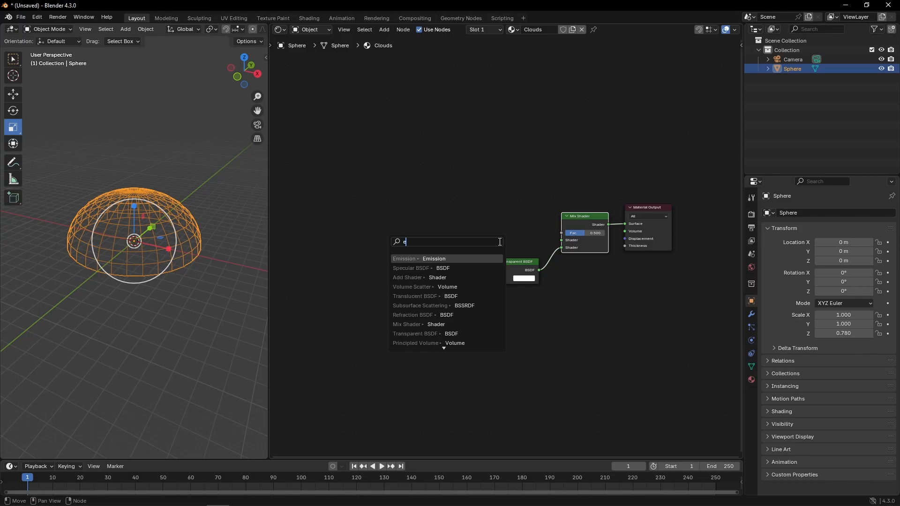
text(n)
key(BackSpace)
text(m)
click(455, 257)
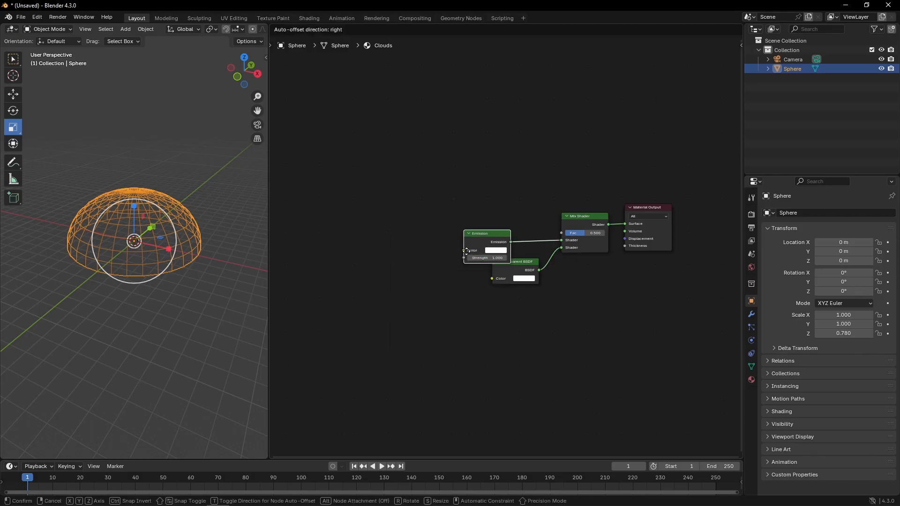
click(490, 242)
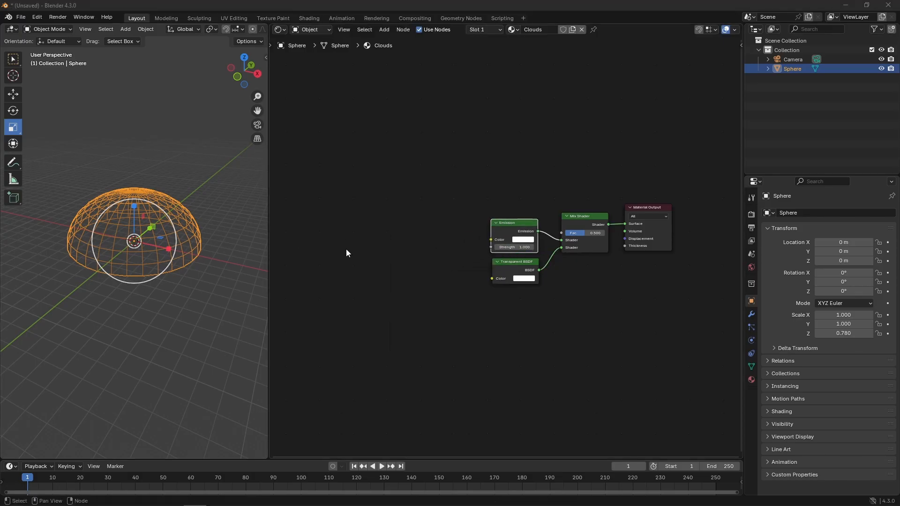
Add a Voronoi Texture node in the free space well before the Emission node
middle_drag(372, 230, 467, 198)
scroll(375, 217, down, 2)
middle_drag(338, 210, 410, 220)
right_click(369, 219)
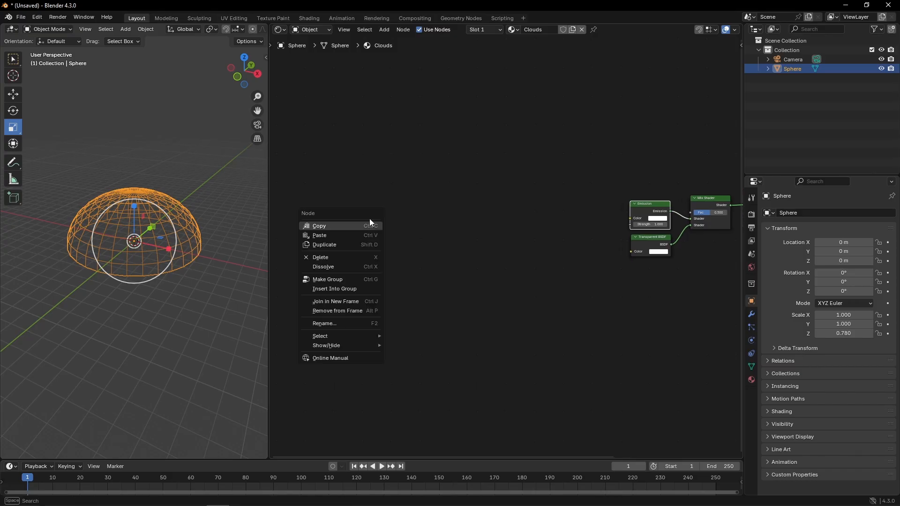
key(Escape)
key(shift+a)
text(vo)
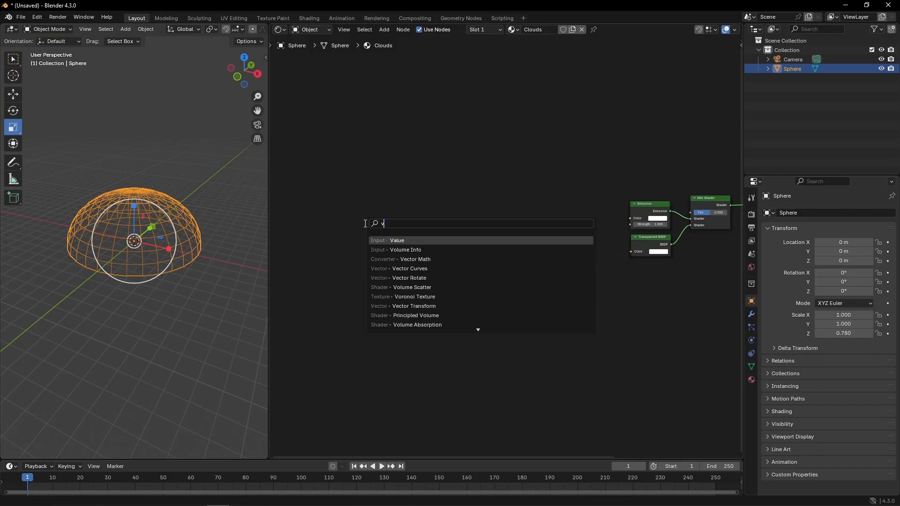
key(Down)
key(Down)
key(Return)
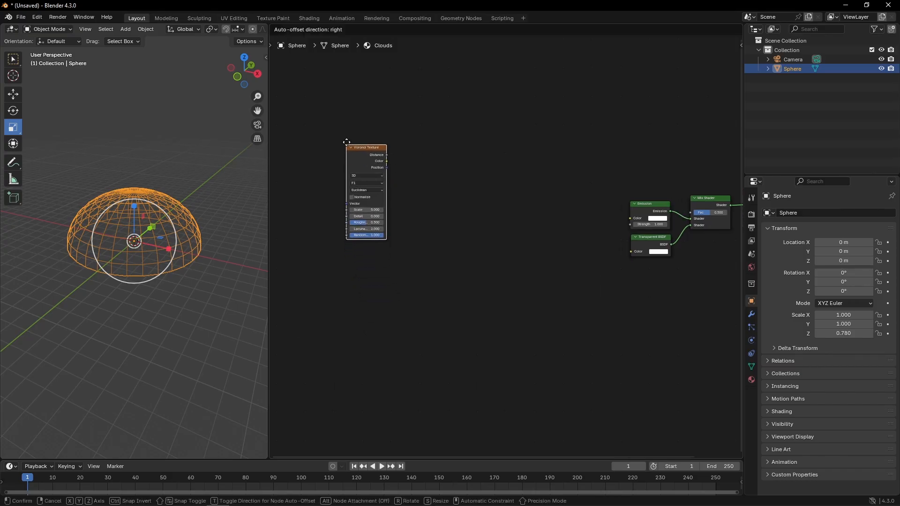
click(355, 153)
Duplicate the Voronoi Texture below the original and set the Roughness of both nodes to 1.000
key(shift+d)
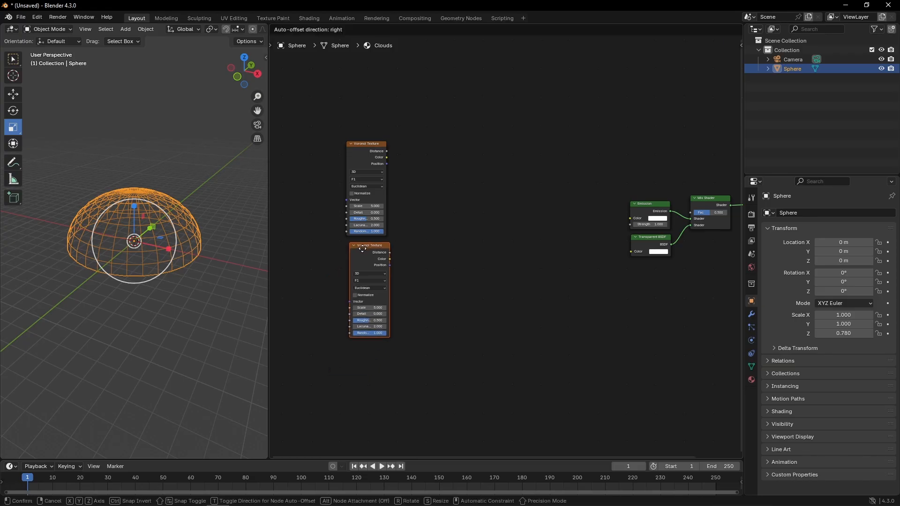
click(362, 248)
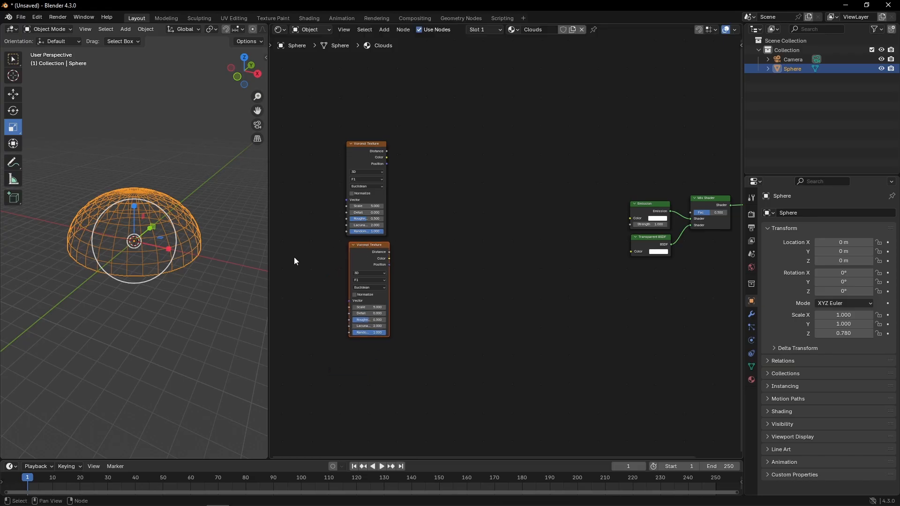
drag(367, 219, 387, 219)
drag(368, 320, 388, 320)
Set the upper Voronoi Texture's Scale to 15 and the lower one's Scale to 3
click(373, 207)
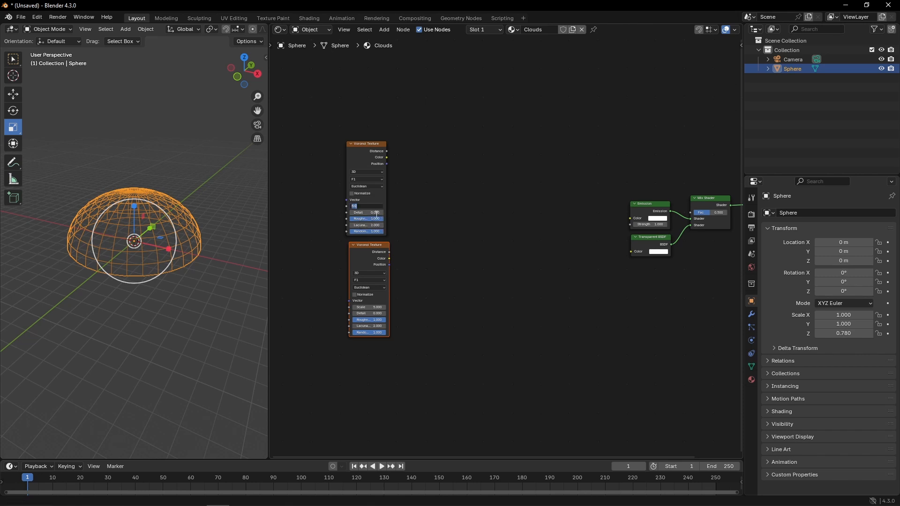
click(372, 308)
text(3)
key(Return)
scroll(349, 306, up, 1)
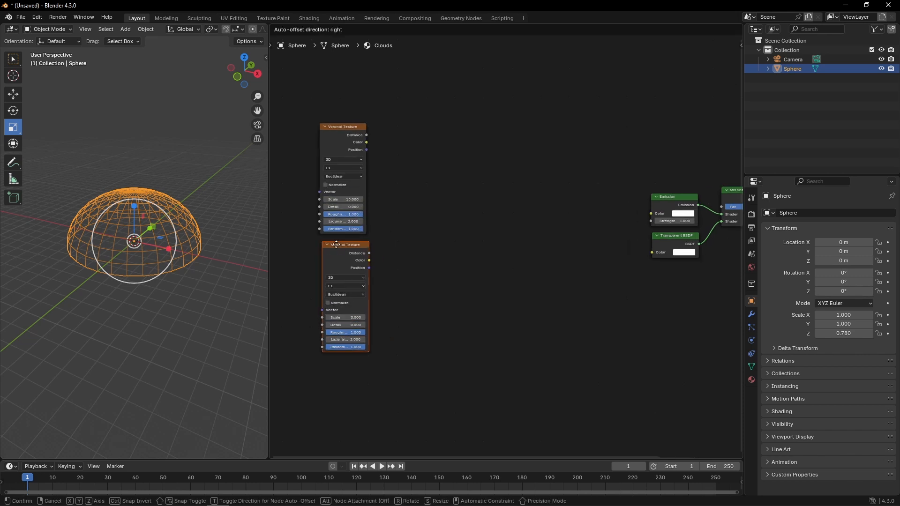
Add a Mapping node and link its Vector output to the Vector inputs of both Voronoi Textures
middle_drag(303, 237, 415, 232)
drag(428, 187, 400, 184)
text(mapp)
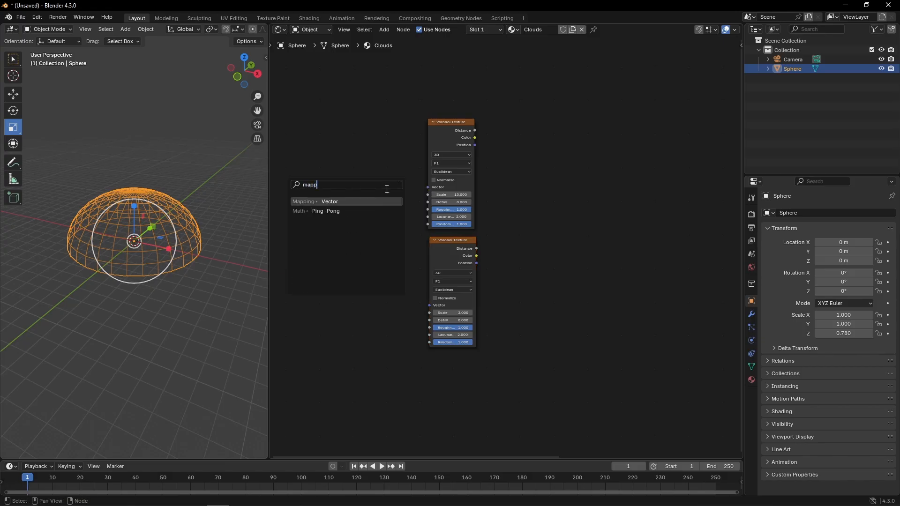
click(331, 201)
click(327, 200)
drag(398, 188, 428, 305)
Add a Texture Coordinate node with its Generated output linked to the Mapping node's Vector input
drag(351, 204, 319, 207)
text(texture c)
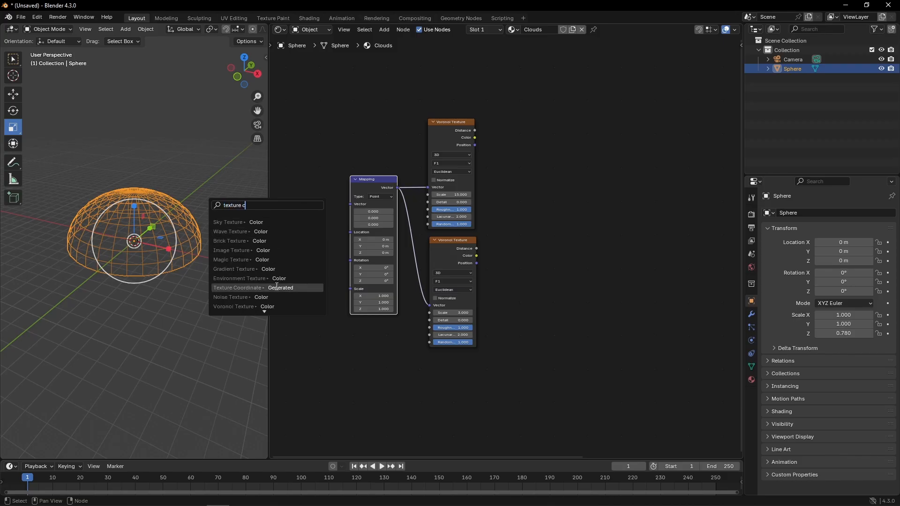
click(264, 287)
click(286, 281)
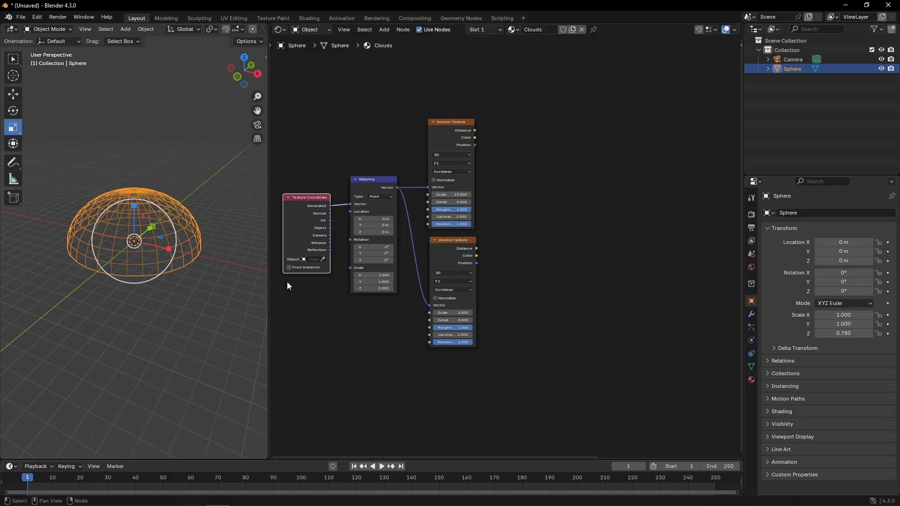
Switch the 3D viewport to shading that displays the material and link the upper Voronoi's Distance to the Mix Shader's Fac
middle_drag(521, 271, 394, 269)
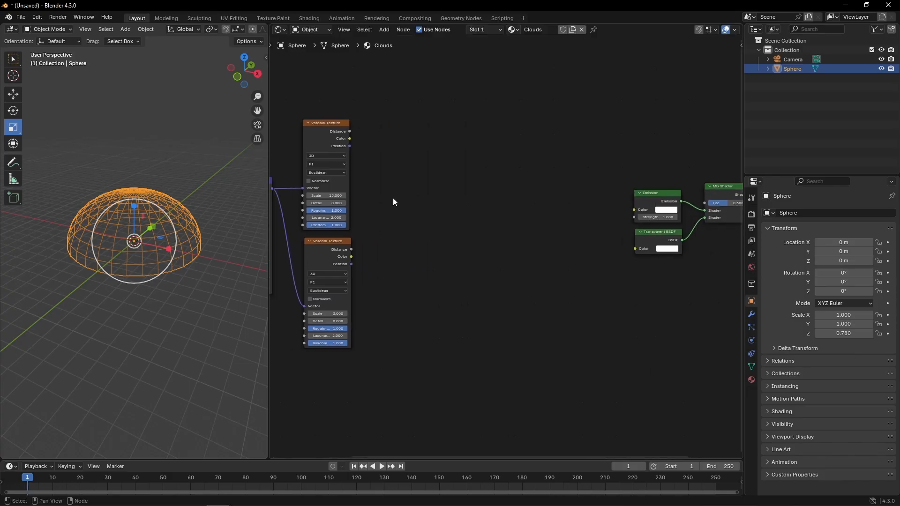
click(198, 265)
key(z)
click(208, 206)
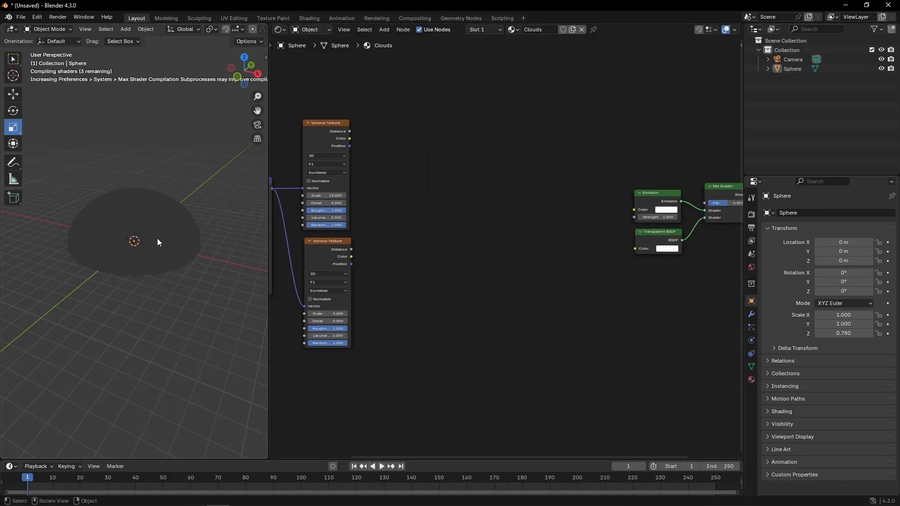
drag(351, 131, 704, 203)
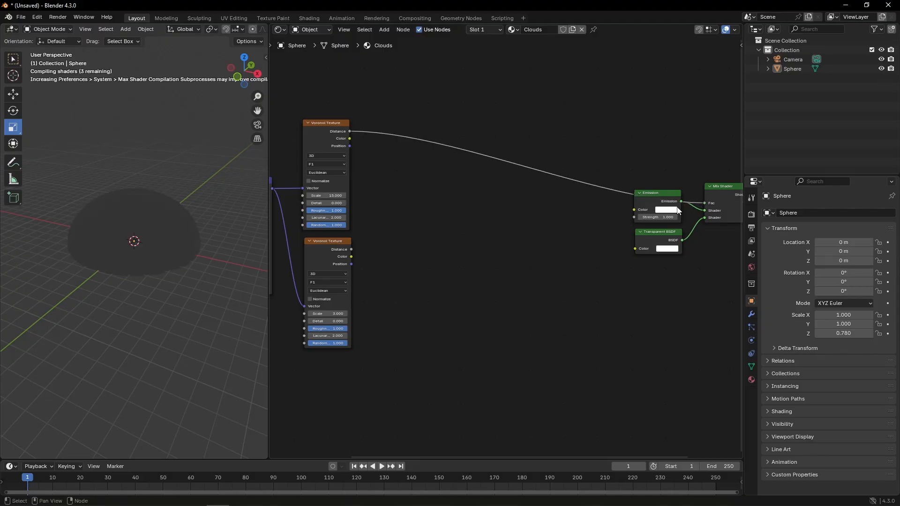
Set the Emission color to a saturated blue
click(665, 211)
drag(682, 134, 679, 150)
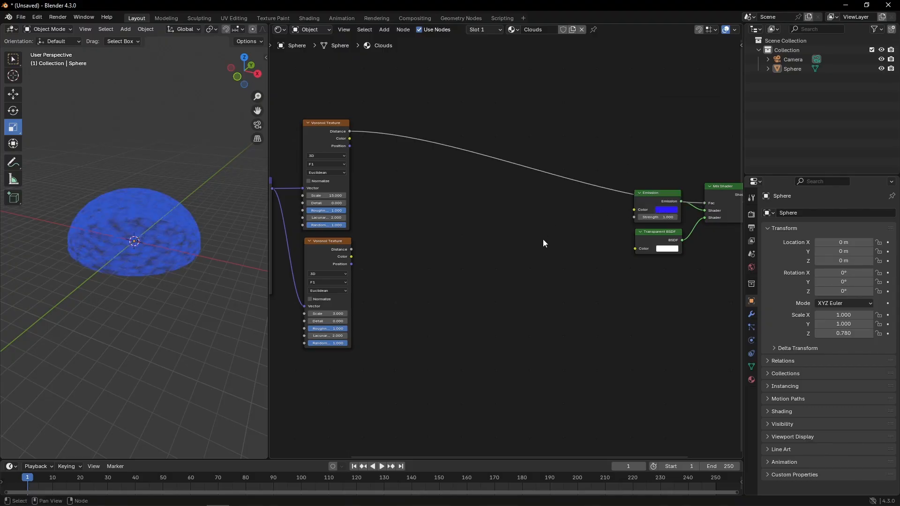
scroll(139, 244, up, 5)
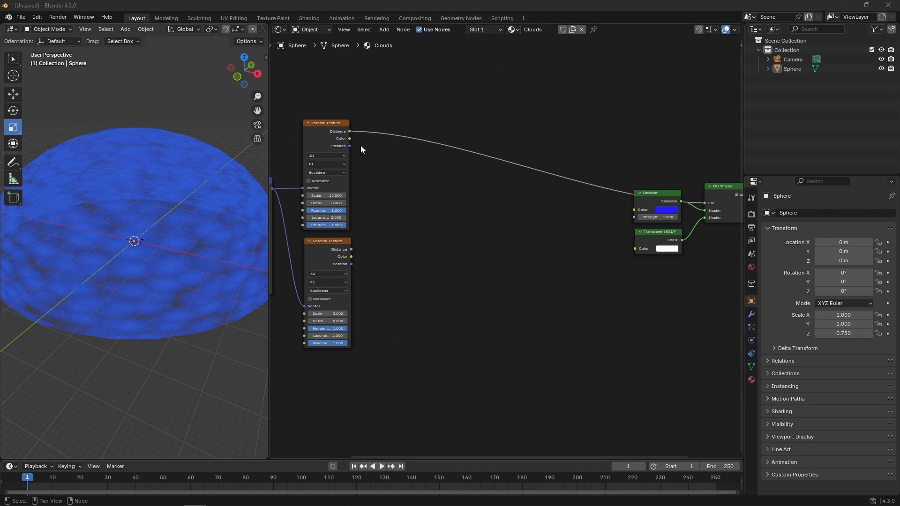
Insert a Color Ramp between the upper Voronoi's Distance and the Mix Shader's Fac, with the black stop at about 0.155 and white at 0.768
drag(348, 134, 392, 183)
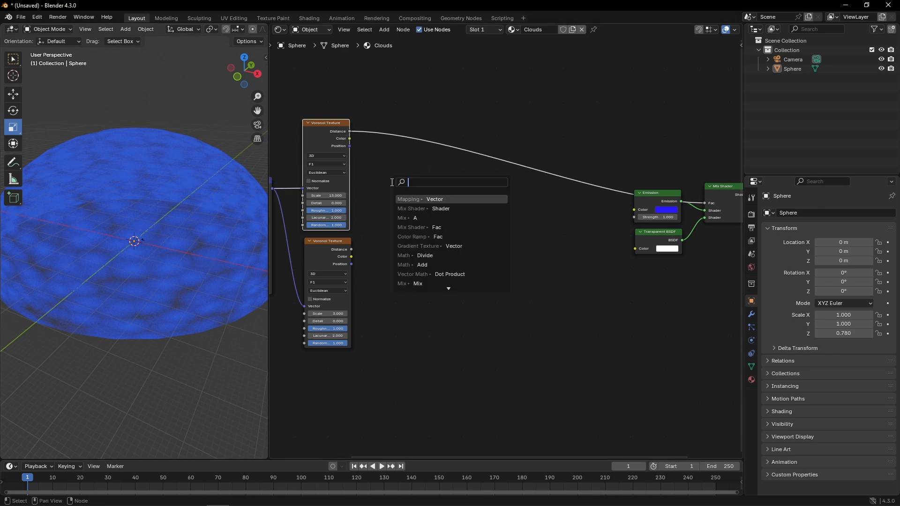
text(colo)
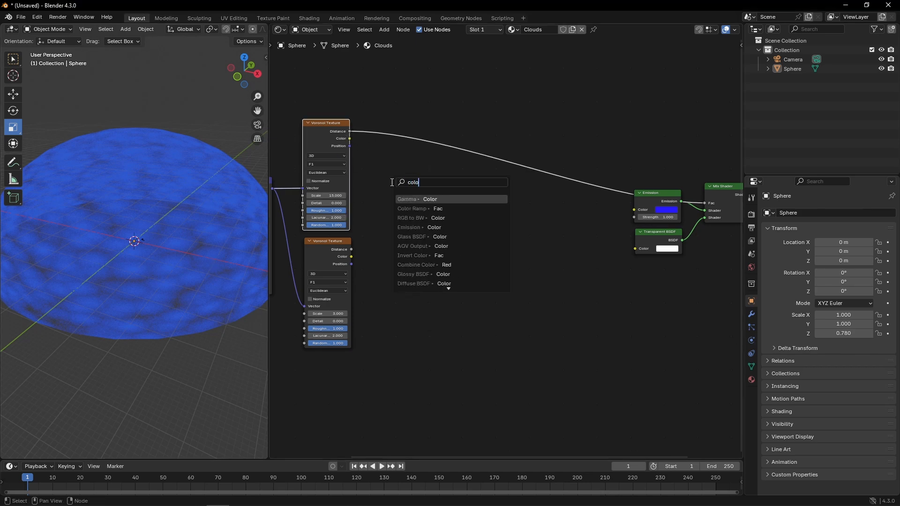
click(406, 207)
click(399, 185)
drag(465, 165, 704, 202)
drag(429, 170, 429, 157)
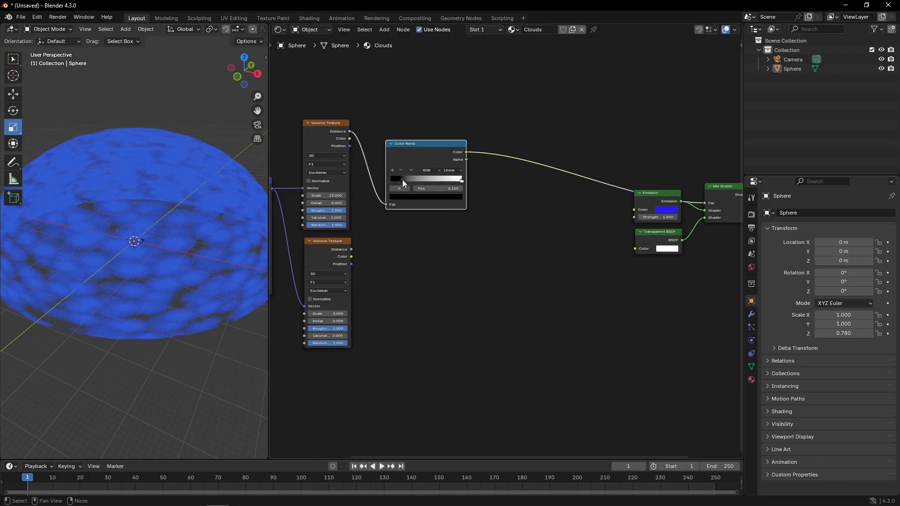
drag(462, 179, 444, 179)
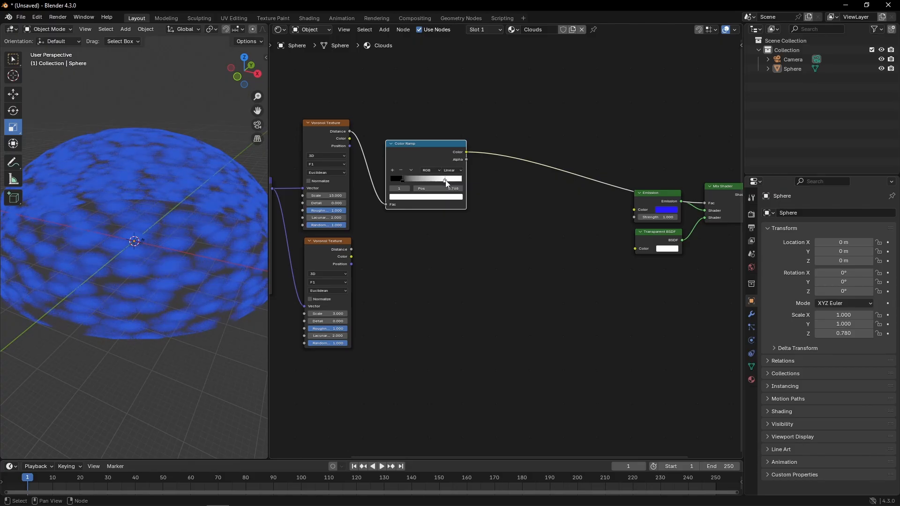
Duplicate the Color Ramp below, feed it the lower Voronoi's Distance and link its Color to the Mix Shader's Fac
key(shift+d)
click(415, 258)
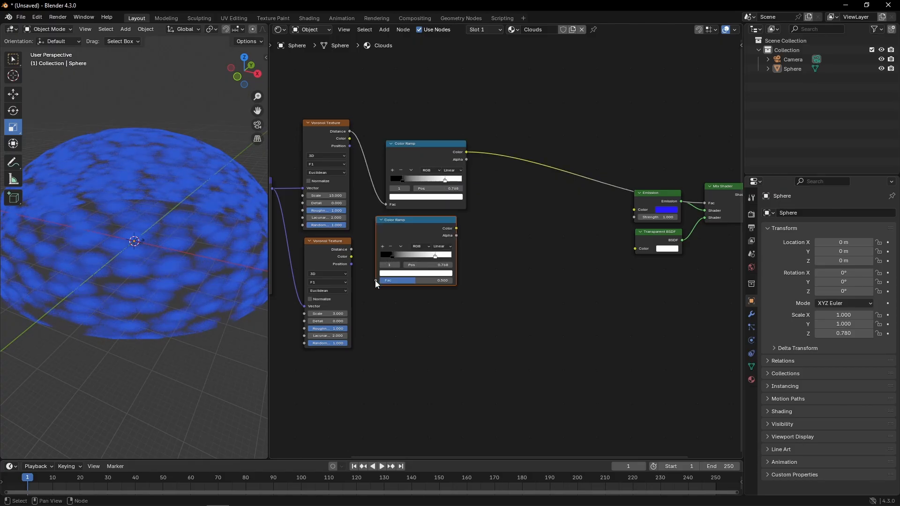
drag(376, 281, 351, 250)
drag(456, 228, 634, 209)
drag(389, 260, 410, 264)
drag(425, 231, 411, 230)
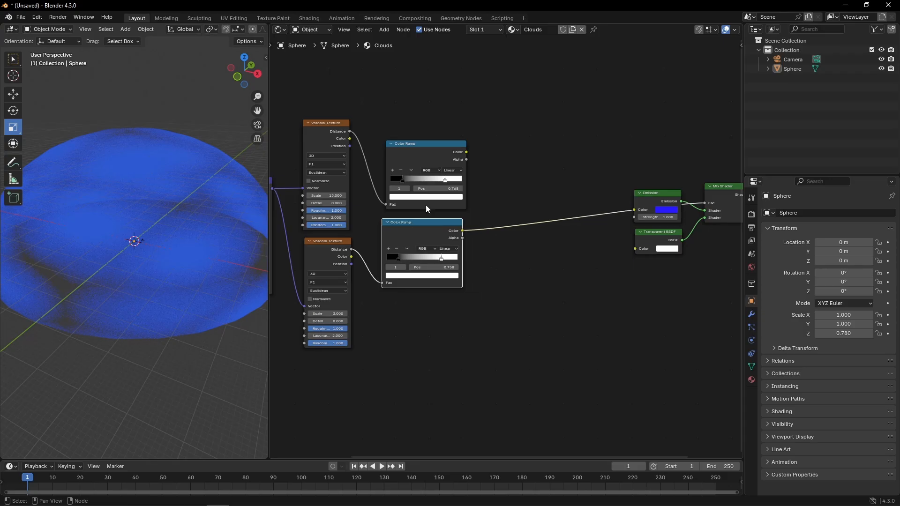
Add a Mix color node with the upper ramp as A and the lower ramp as B, and link its Result to the Mix Shader's Fac
drag(467, 152, 489, 184)
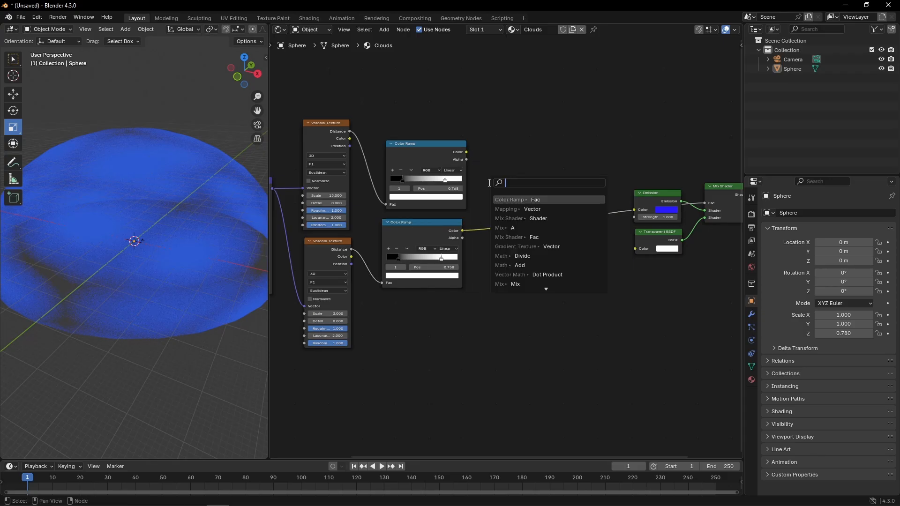
text(mix)
click(501, 201)
click(505, 194)
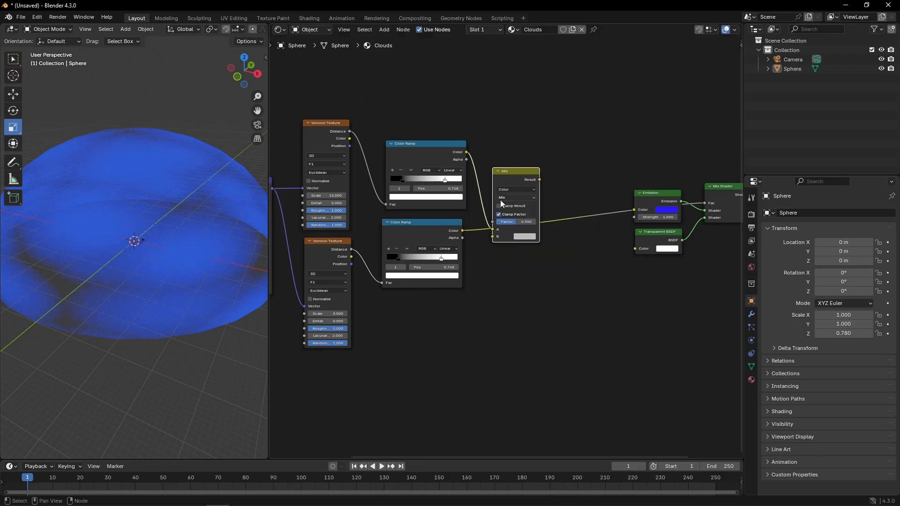
drag(463, 230, 492, 236)
drag(540, 181, 638, 210)
scroll(401, 305, up, 2)
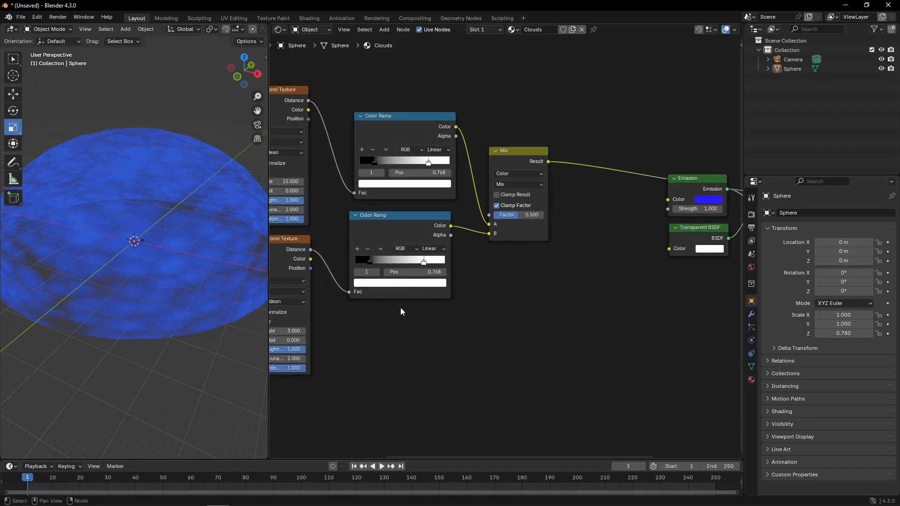
Set the Mix node's Factor to 0.758 and the lower Color Ramp's stops to 0.036 for black and 0.941 for white
drag(560, 211, 576, 211)
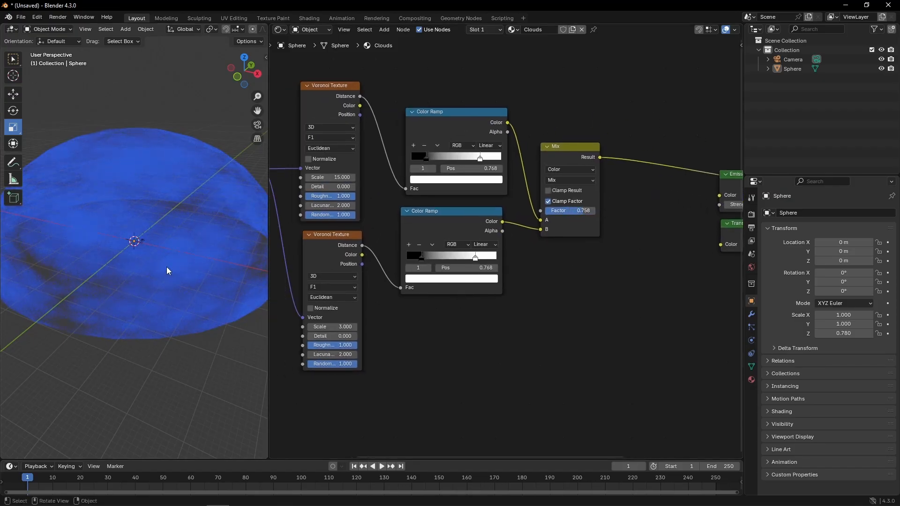
mouse_move(155, 271)
middle_down()
mouse_move(177, 305)
mouse_move(140, 281)
middle_up()
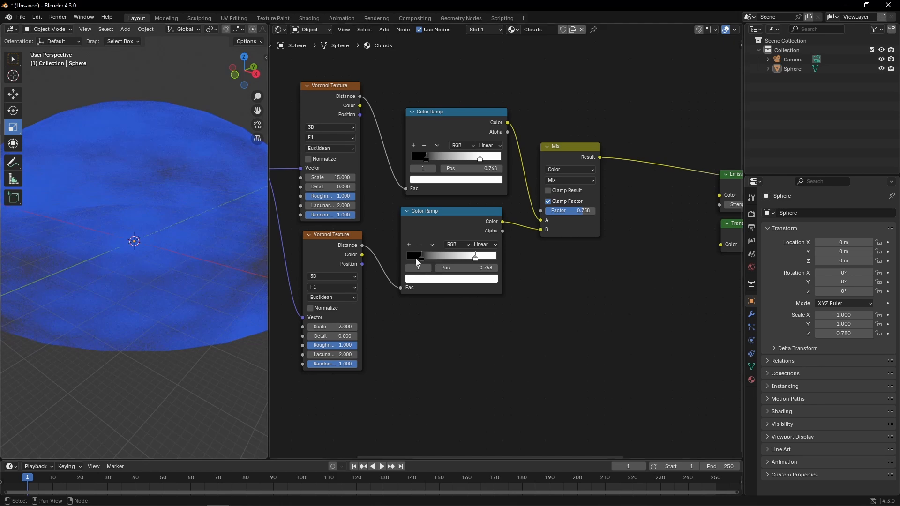
drag(425, 256, 410, 255)
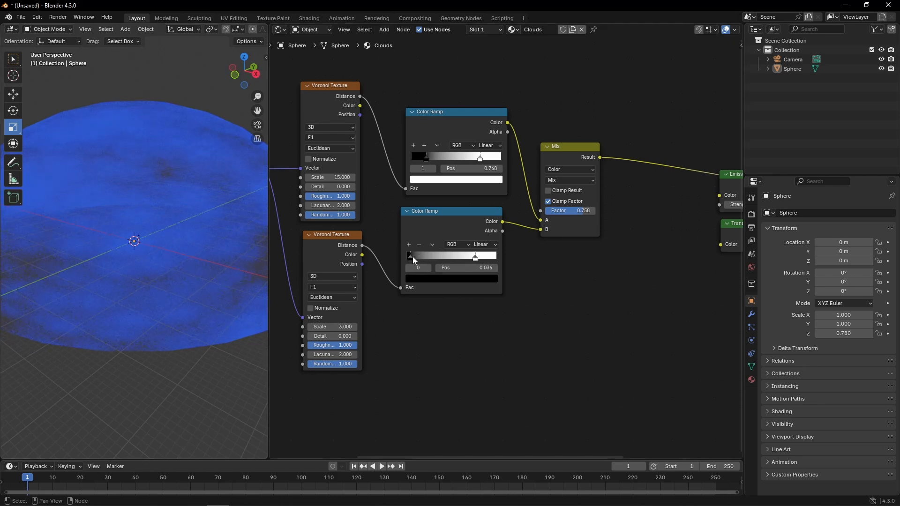
click(475, 258)
drag(489, 259, 491, 258)
Move the upper Color Ramp's black stop to 0.073 and its white stop to 0.782
drag(424, 158, 417, 157)
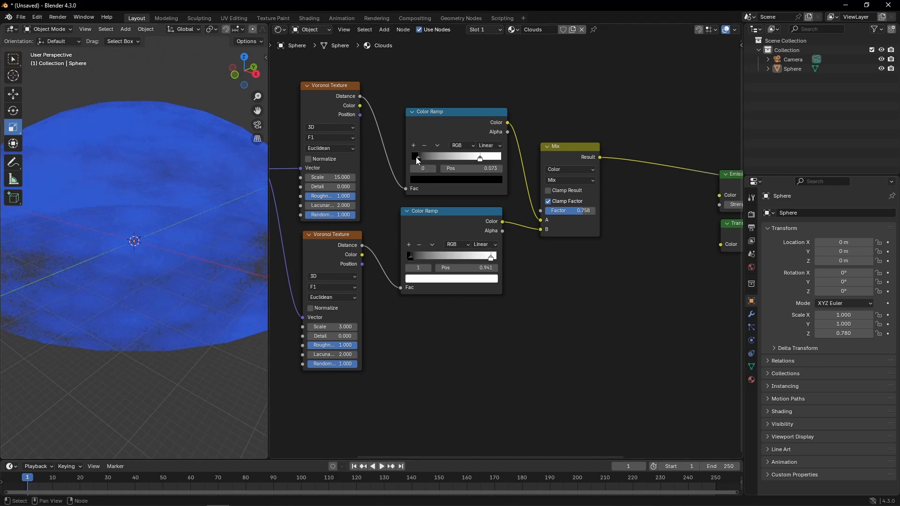
mouse_move(482, 160)
mouse_down()
mouse_move(423, 162)
mouse_move(469, 163)
mouse_up()
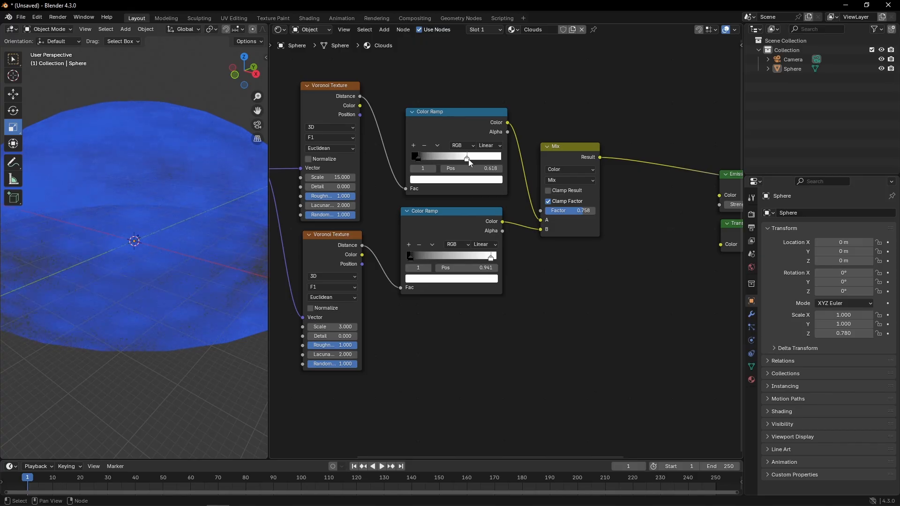
scroll(210, 254, down, 3)
middle_drag(164, 234, 204, 244)
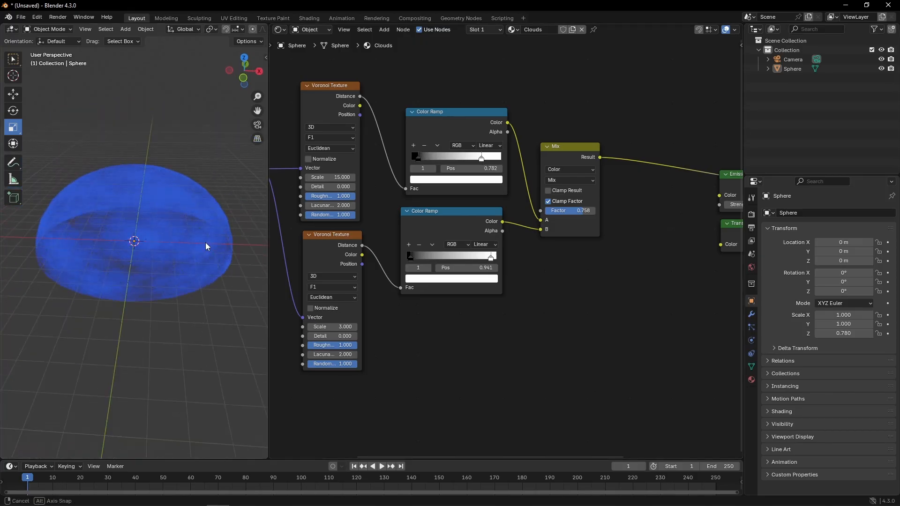
key(s)
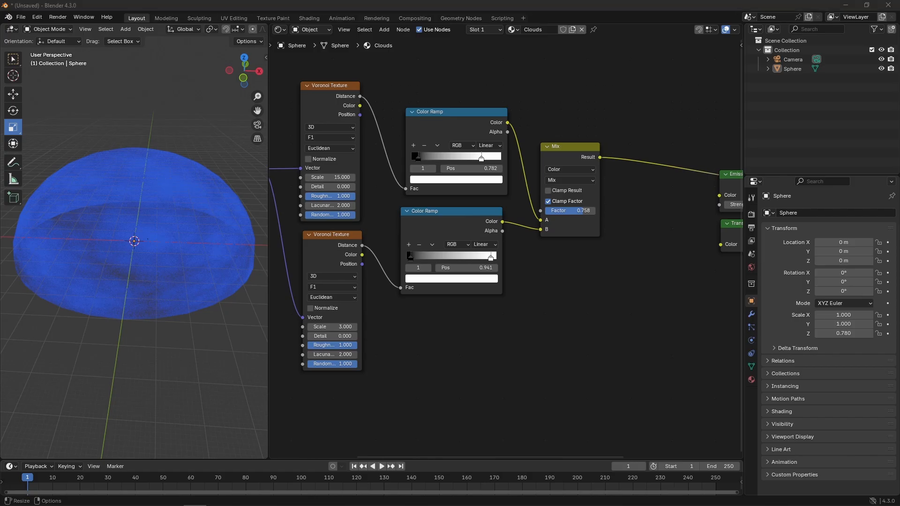
Set the Mapping node's Z scale to 2.7
middle_drag(409, 330, 521, 322)
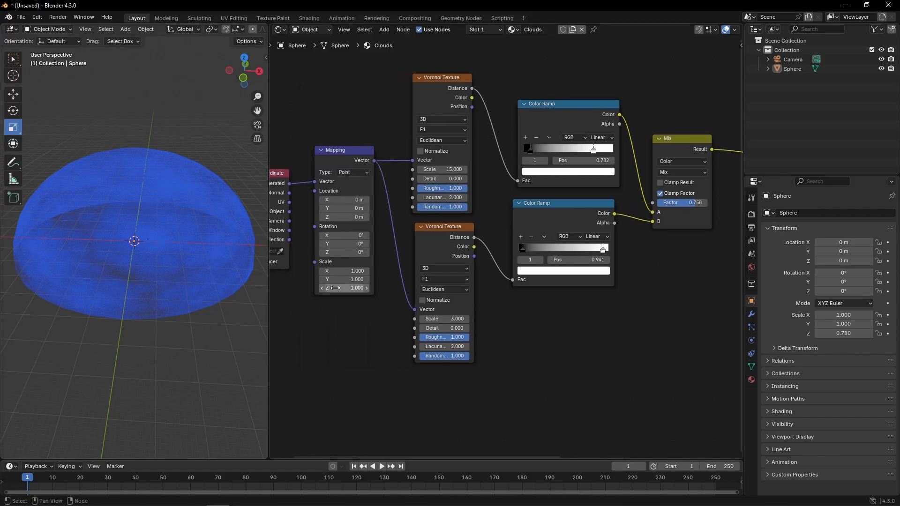
drag(336, 285, 413, 285)
scroll(142, 248, up, 10)
Tighten the upper Color Ramp, with the black stop at about 0.18 and the white stop at 0.459
mouse_move(145, 248)
middle_down()
mouse_move(162, 121)
mouse_move(131, 215)
mouse_move(136, 243)
middle_up()
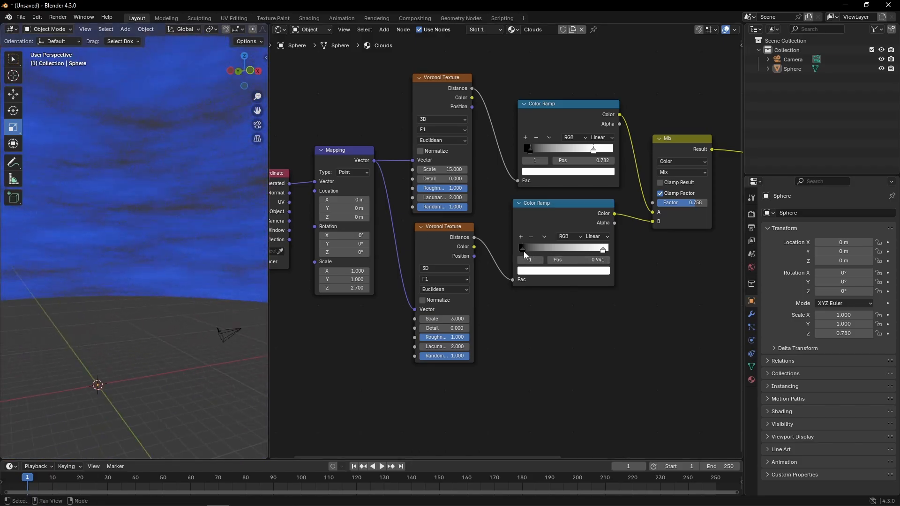
drag(530, 151, 539, 151)
drag(594, 150, 564, 154)
Adjust the lower Color Ramp so the black stop is at 0.200 and the white stop at about 0.8
drag(605, 254, 594, 254)
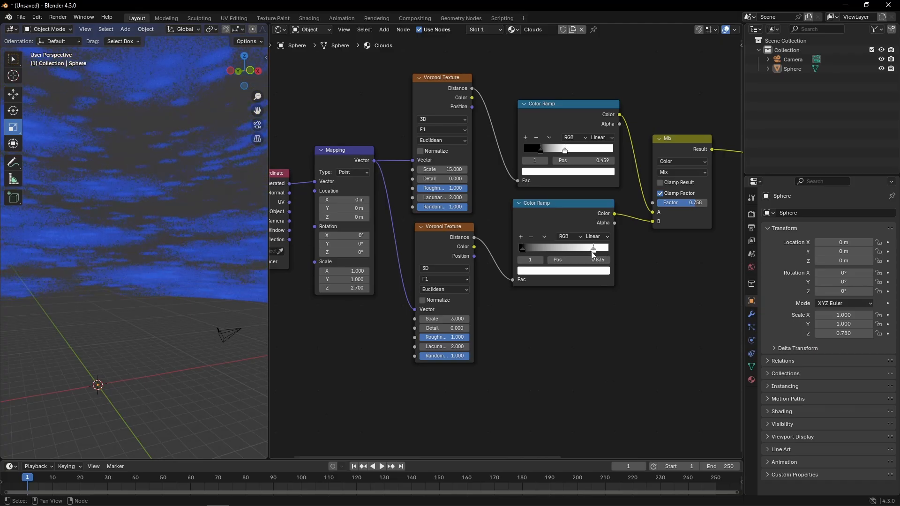
drag(522, 249, 530, 249)
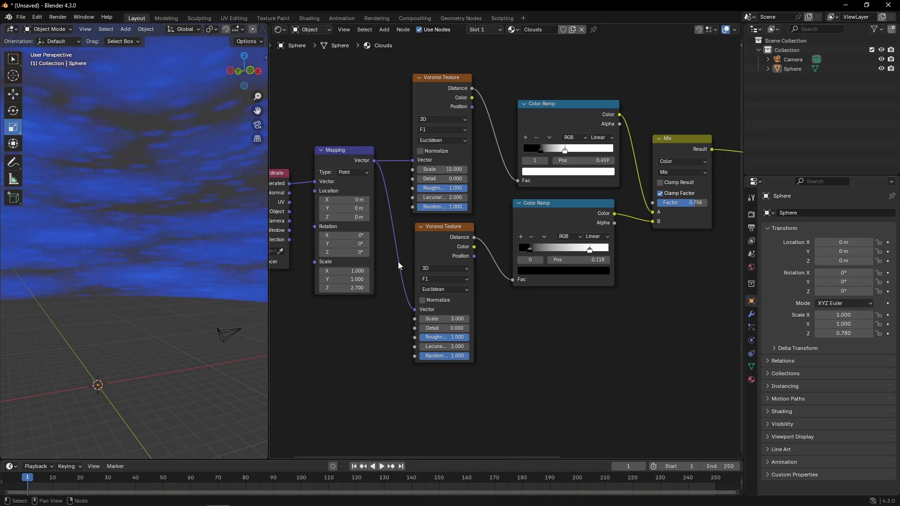
middle_drag(103, 220, 263, 221)
middle_drag(101, 242, 151, 248)
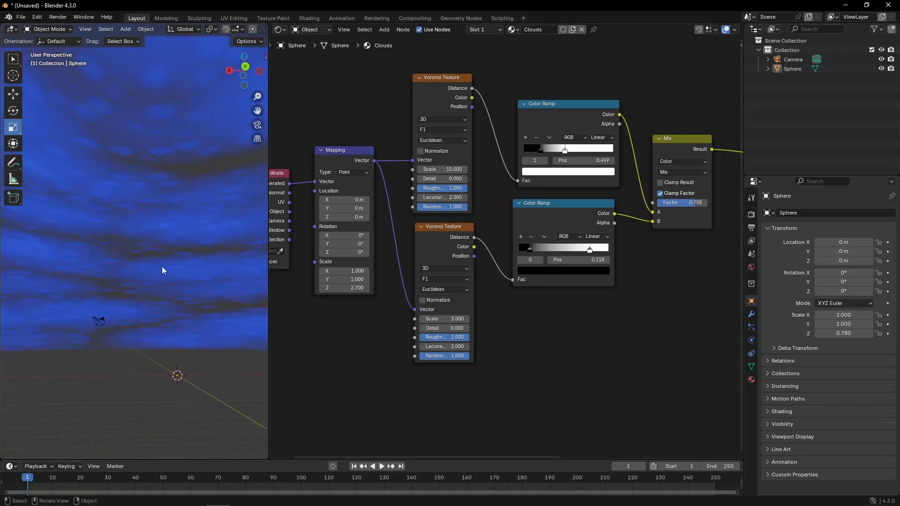
drag(529, 248, 544, 254)
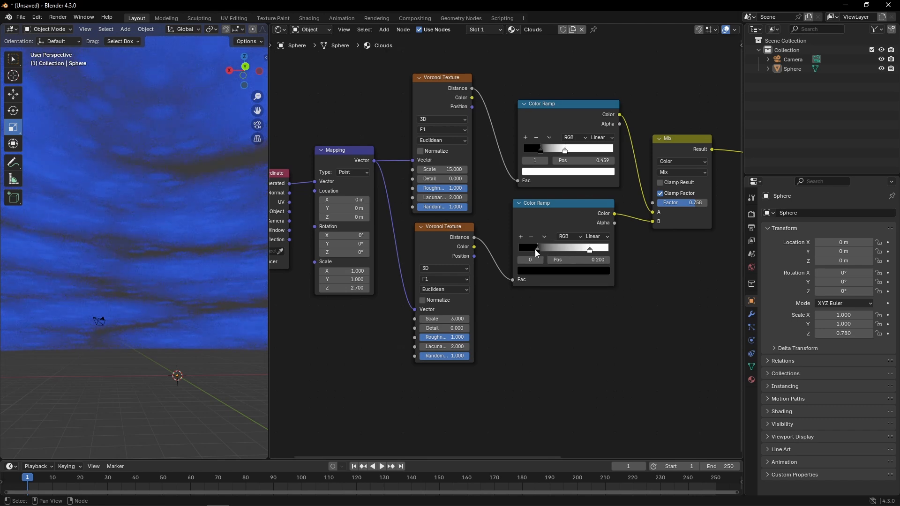
scroll(550, 356, down, 2)
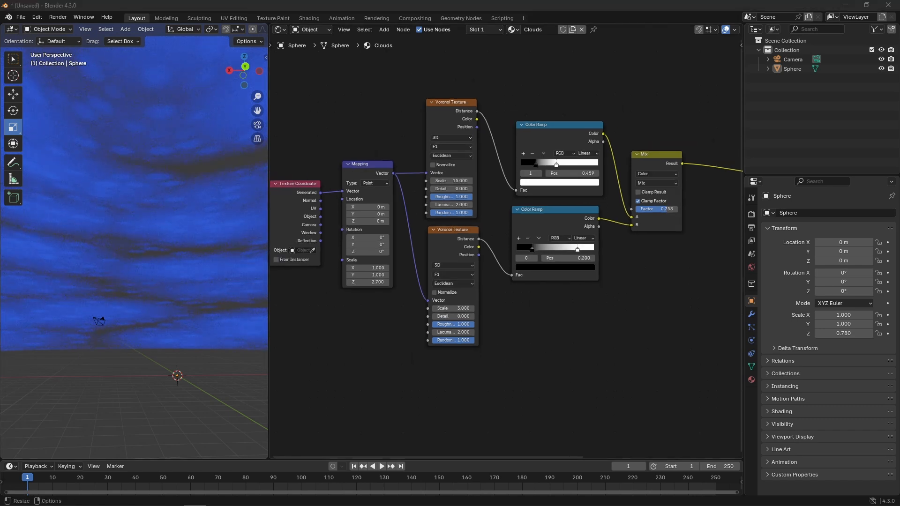
Add a Noise Texture node above the upper Voronoi Texture
click(384, 122)
scroll(375, 119, down, 3)
middle_drag(356, 114, 379, 214)
scroll(381, 214, up, 1)
right_click(442, 168)
mouse_move(446, 166)
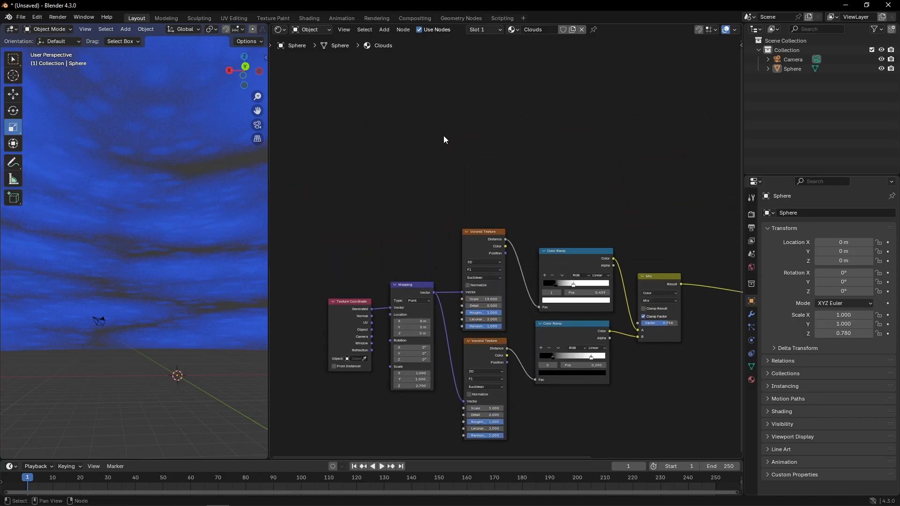
key(shift+a)
click(452, 146)
text(noise)
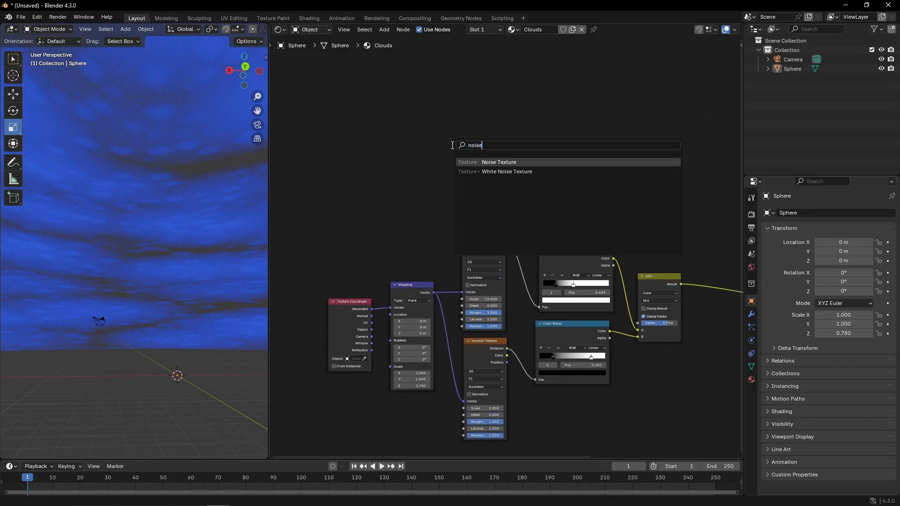
key(Return)
click(460, 137)
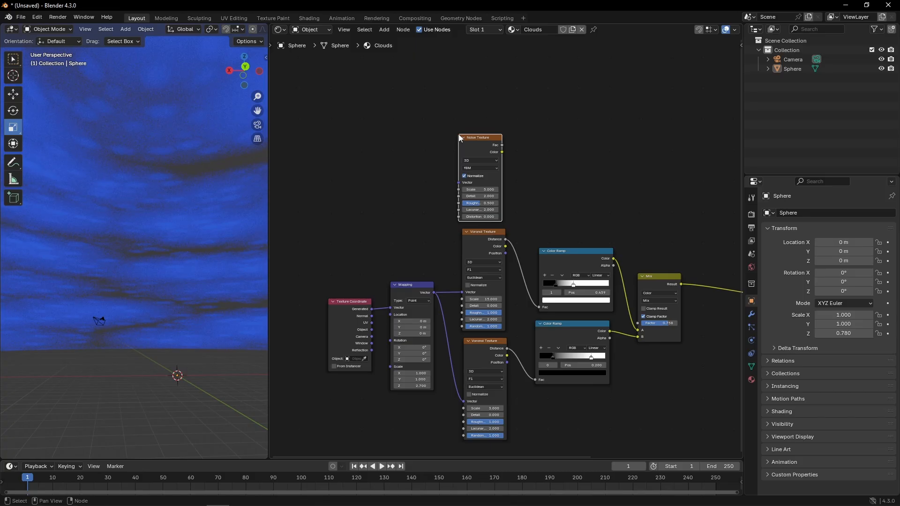
Set the Noise Texture's type to Hetero Terrain and place a duplicate of it directly above
click(476, 167)
click(482, 209)
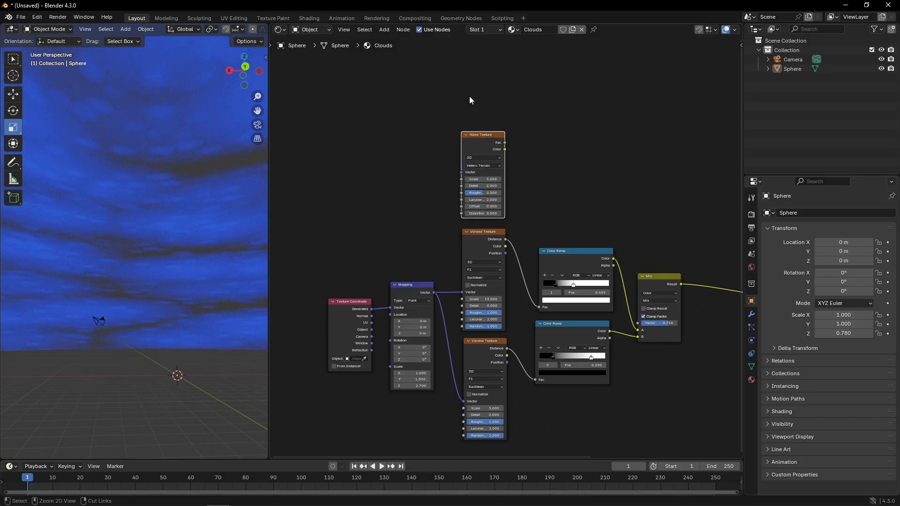
key(ctrl+v)
drag(461, 49, 472, 50)
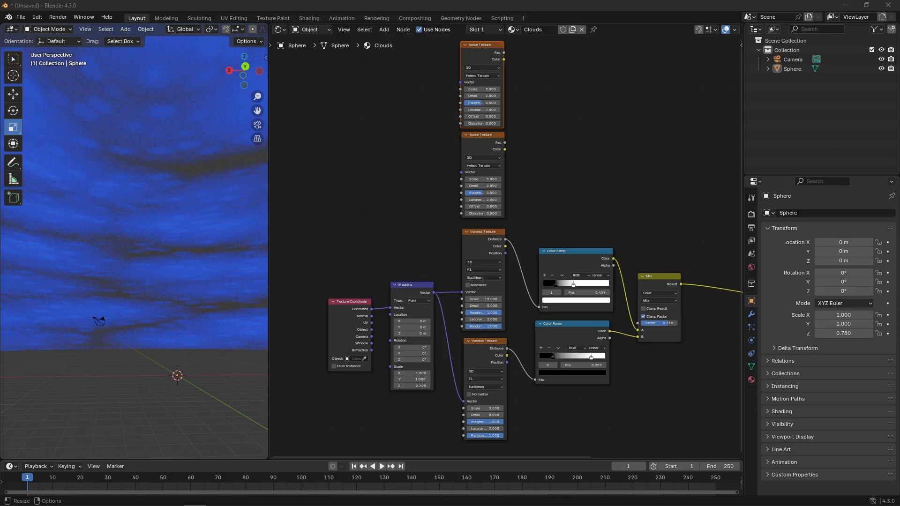
Set the upper Noise Texture's Scale to 90 and Detail to 10
middle_drag(388, 130, 387, 187)
scroll(468, 149, up, 4)
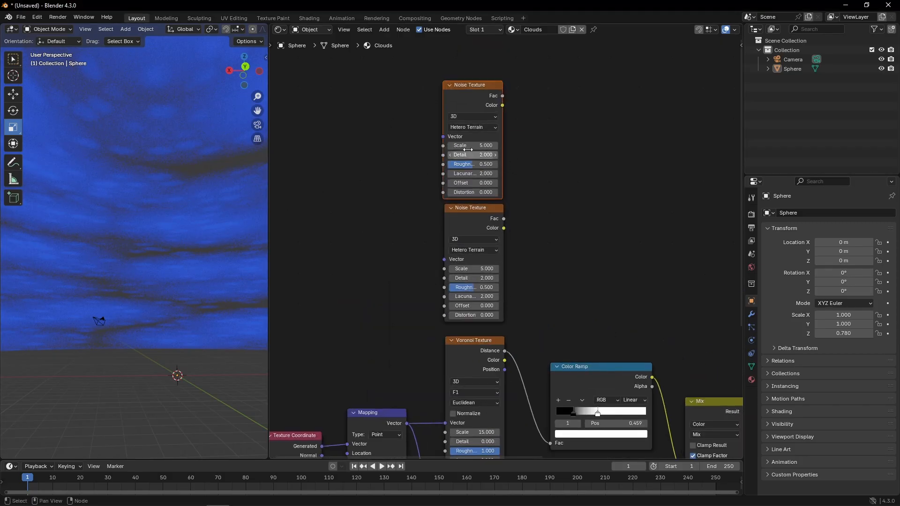
click(471, 146)
text(90)
key(Return)
click(464, 155)
text(10)
key(Return)
Set the lower Noise Texture's Scale to 60 and Detail to 10
click(467, 269)
text(9)
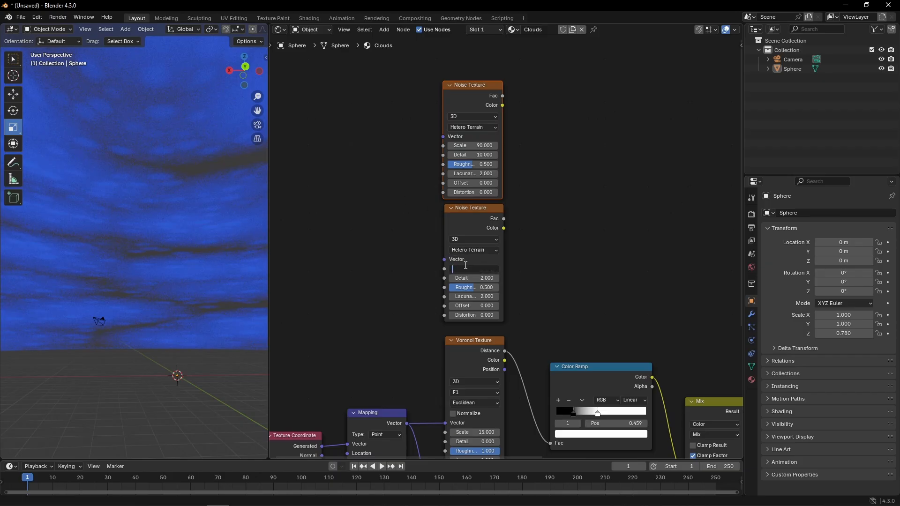
text(60)
key(Return)
click(468, 278)
text(10)
key(Return)
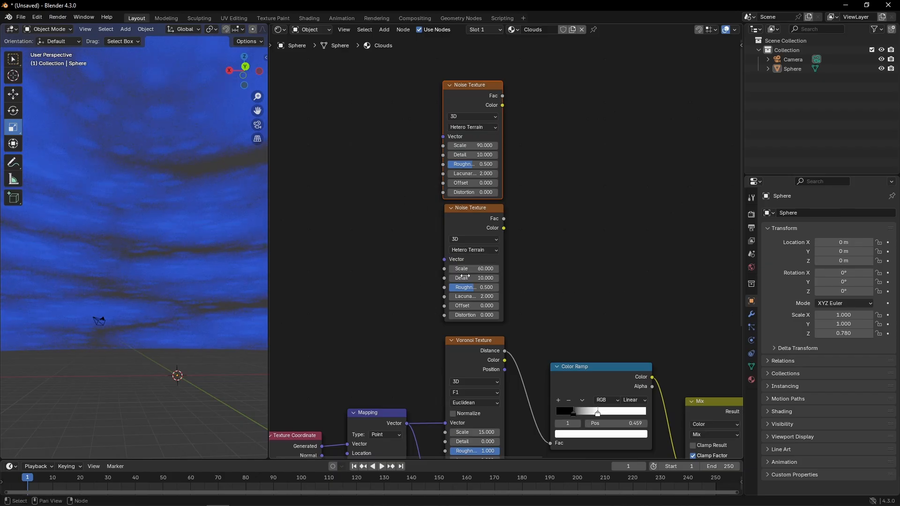
Duplicate the upper Voronoi's Color Ramp twice beside the Noise Textures and link each noise Fac to its own ramp's Fac
click(600, 370)
key(ctrl+v)
drag(560, 91, 578, 91)
key(ctrl+v)
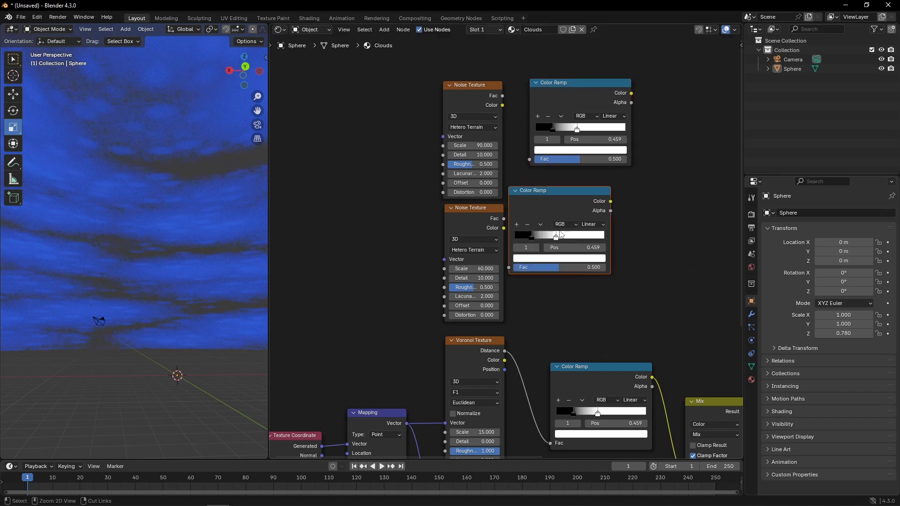
drag(552, 196, 578, 194)
drag(502, 95, 529, 159)
drag(503, 218, 536, 263)
Move the Emission, Transparent BSDF, Mix Shader and Material Output nodes further right to make room after the Mix node
scroll(594, 305, down, 1)
middle_drag(594, 305, 428, 269)
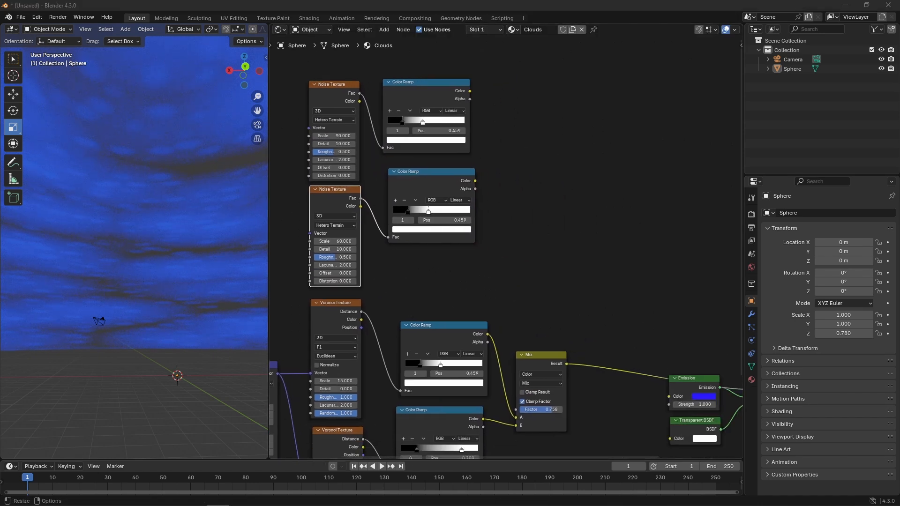
click(566, 297)
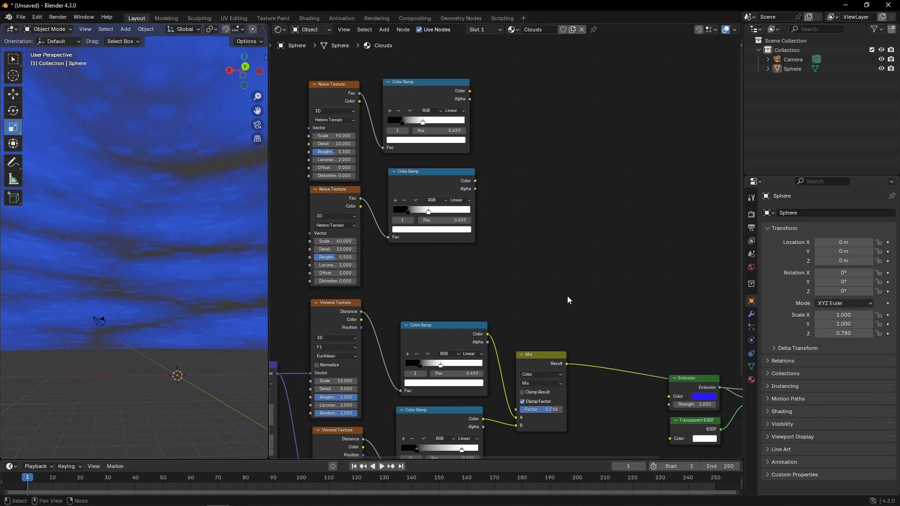
middle_drag(567, 297, 462, 248)
drag(553, 255, 731, 395)
drag(670, 334, 740, 320)
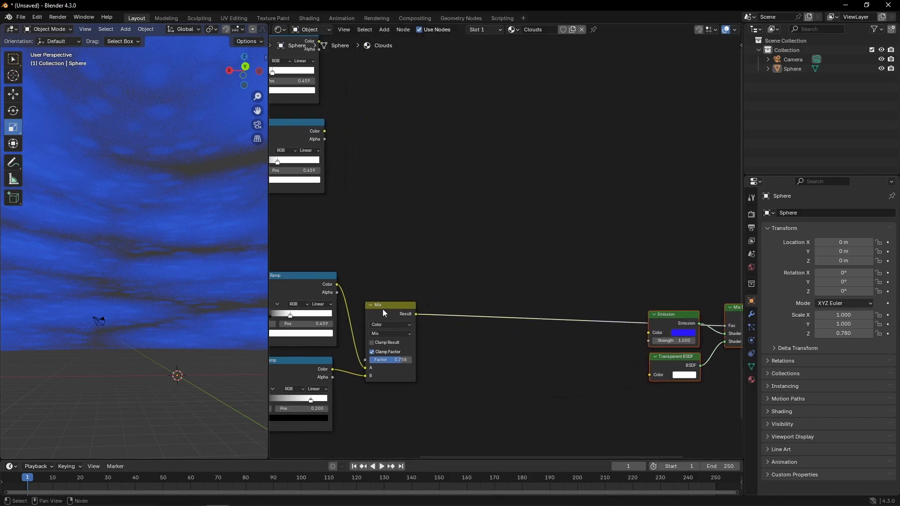
Duplicate the Mix node twice, feeding the first copy the original Mix's Result as A and the lower noise ramp as B
key(ctrl+v)
key(ctrl+v)
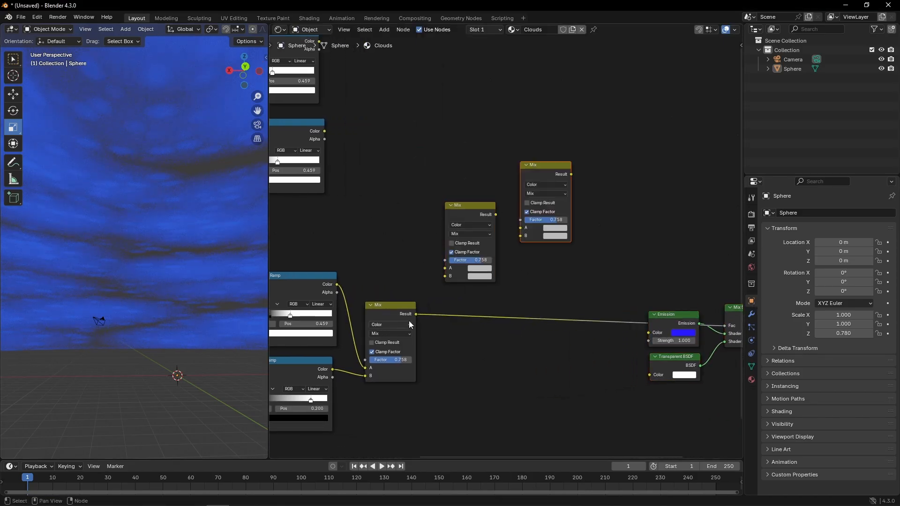
drag(416, 315, 440, 274)
drag(444, 276, 325, 131)
Feed the second Mix copy the first copy's Result as A and the upper noise ramp as B, and link its Result to the Mix Shader's Fac
middle_drag(319, 51, 327, 96)
drag(327, 88, 529, 274)
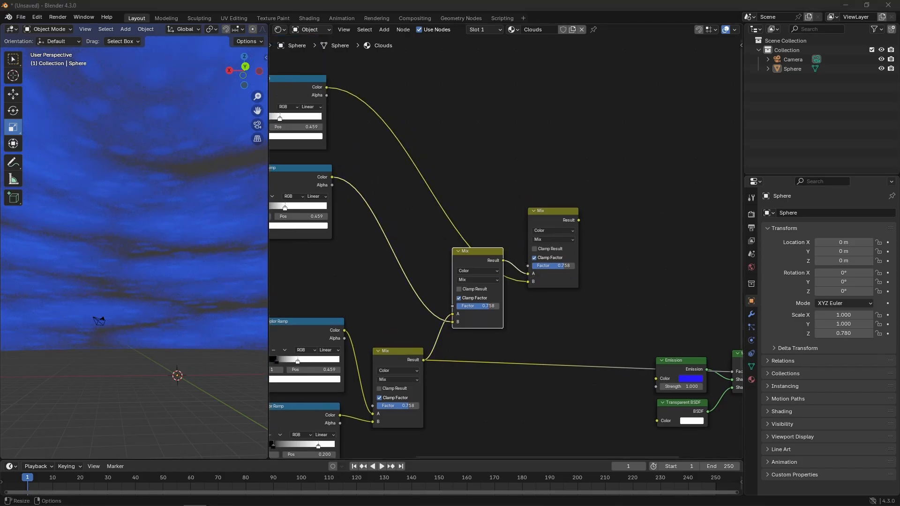
middle_drag(634, 215, 491, 192)
click(437, 199)
drag(436, 199, 588, 349)
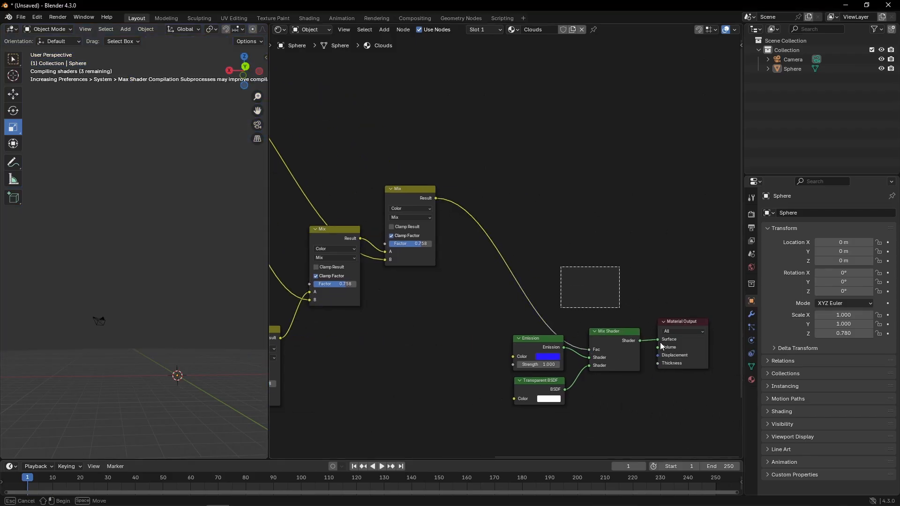
Move the Mix Shader and Material Output up, and set the Factor to 0.075 on the last Mix and 0.125 on the middle one
drag(607, 288, 599, 210)
scroll(189, 243, down, 1)
middle_drag(329, 200, 458, 202)
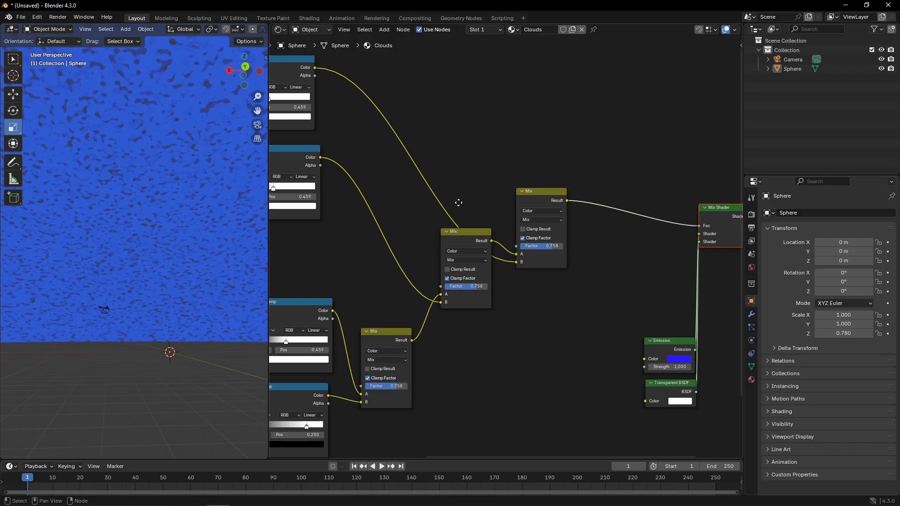
drag(547, 248, 519, 248)
drag(471, 287, 447, 286)
Reverse the upper noise ramp with white at 0.059 and black at about 0.52, and shift the lower noise ramp's black stop inward
middle_drag(308, 247, 422, 271)
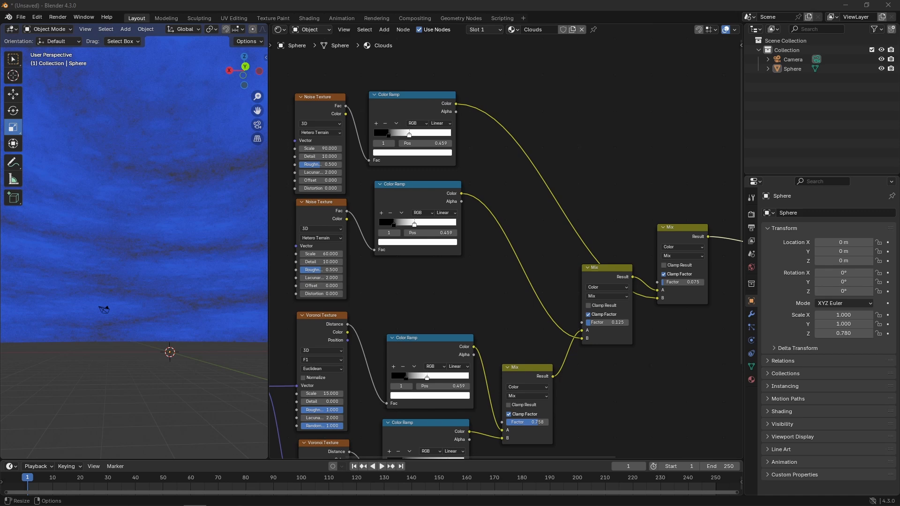
drag(388, 136, 405, 135)
drag(409, 136, 380, 136)
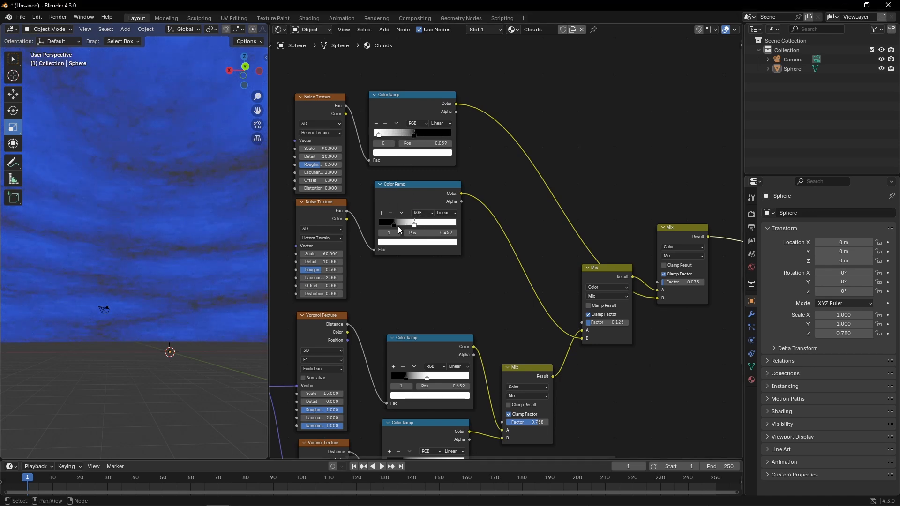
mouse_move(398, 226)
mouse_down()
mouse_move(415, 226)
mouse_move(403, 224)
mouse_up()
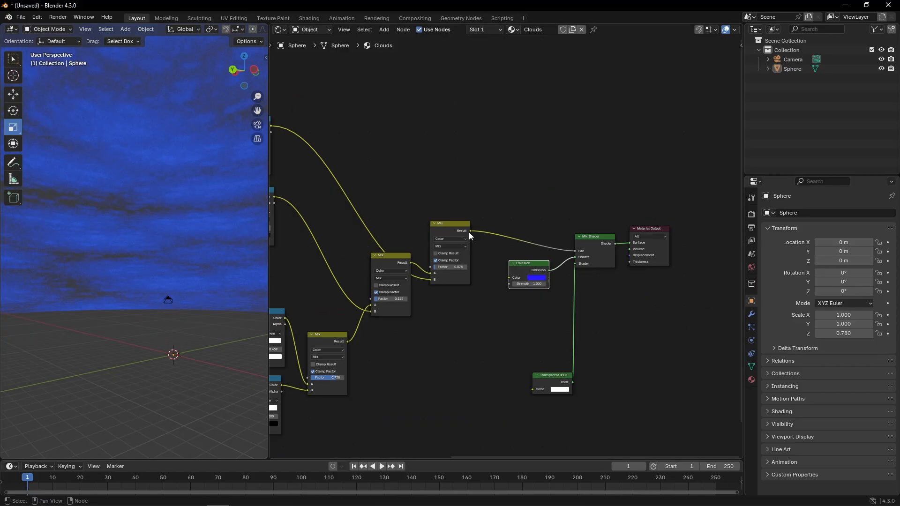
Insert a Color Ramp between the last Mix's Result and the Mix Shader's Fac, moving the Mix Shader and Material Output aside
drag(470, 231, 483, 221)
text(colo)
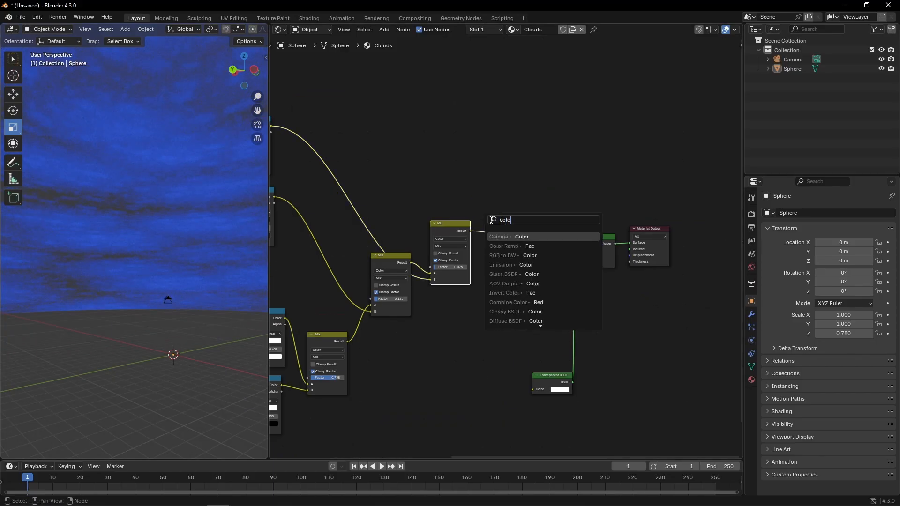
key(Down)
key(Return)
click(485, 195)
drag(579, 203, 639, 193)
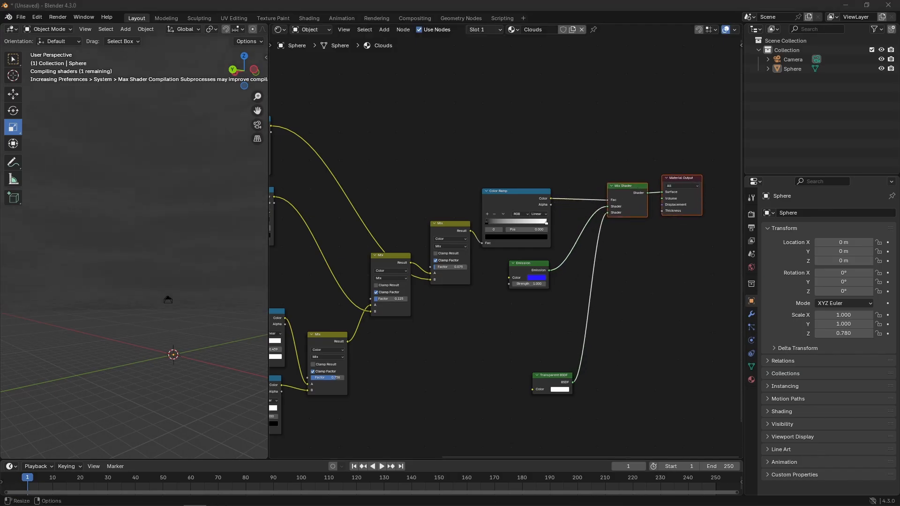
Duplicate the texture, color ramp and Mix chain, place the copy below the original, and move the Emission node up out of its way
key(Home)
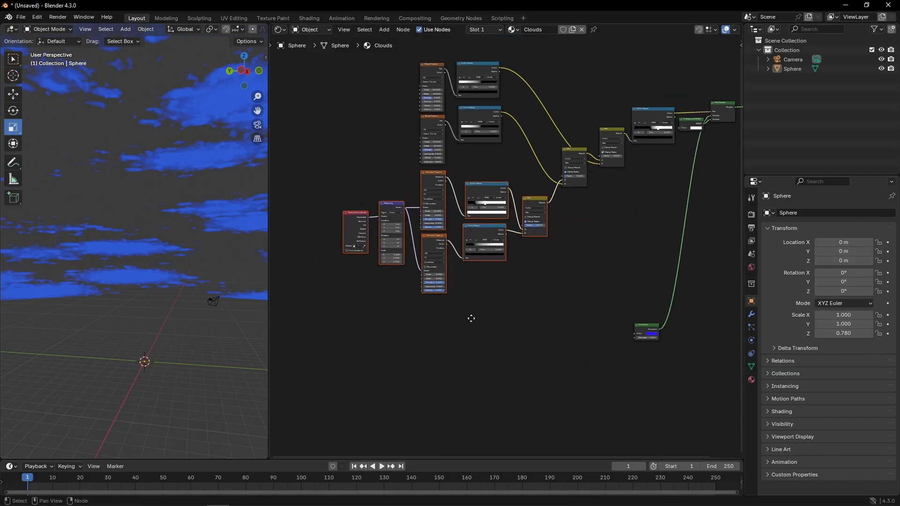
drag(323, 70, 657, 273)
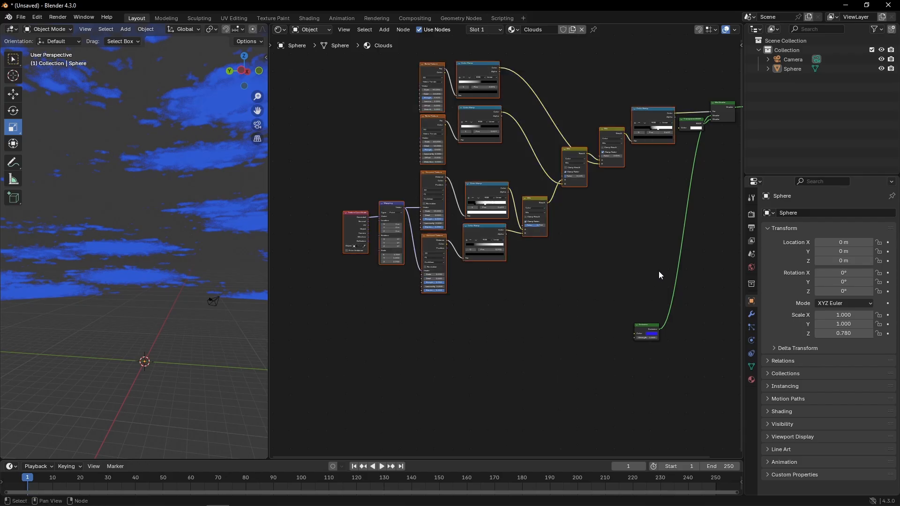
middle_drag(557, 258, 546, 226)
key(ctrl+c)
key(ctrl+v)
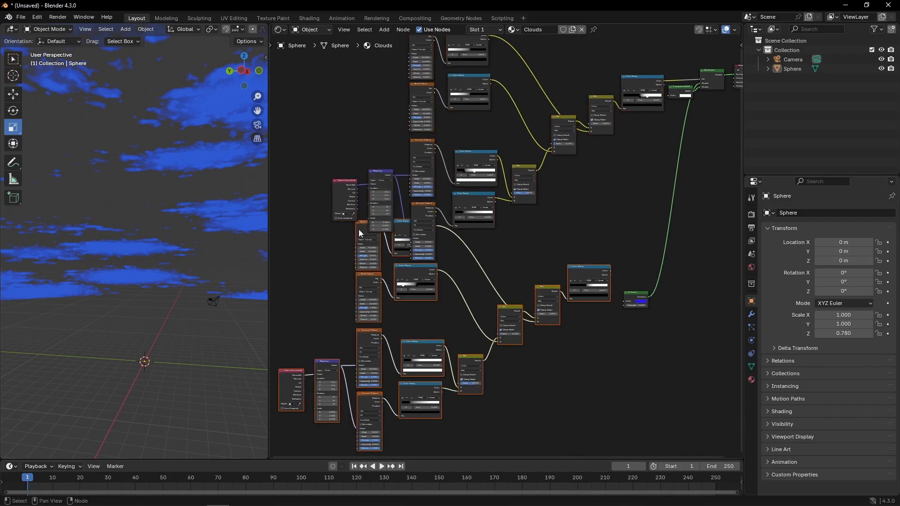
drag(359, 229, 415, 274)
drag(636, 302, 697, 197)
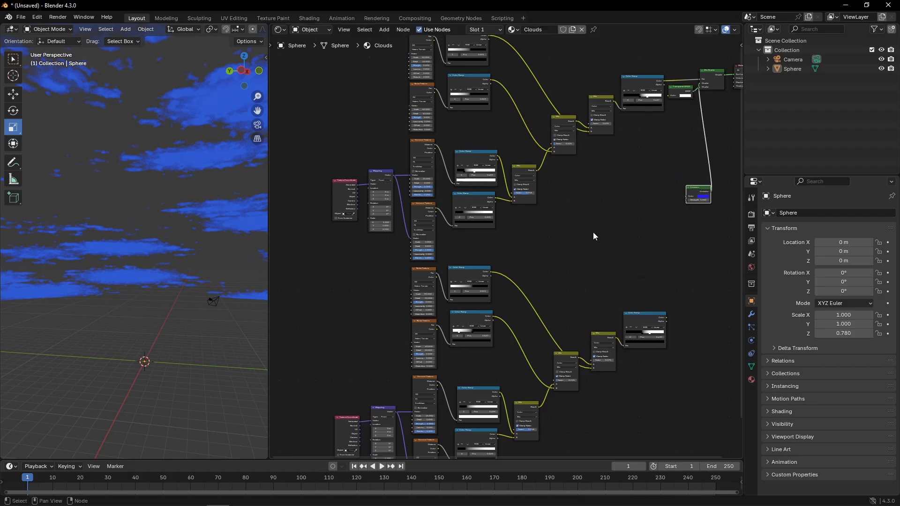
Link the copied Mapping's Vector to the copied Noise Textures and move the copied Texture Coordinate and Mapping nodes up beside them
middle_drag(385, 396, 423, 354)
scroll(423, 355, up, 2)
mouse_move(437, 372)
mouse_down()
mouse_move(458, 287)
mouse_move(456, 230)
mouse_up()
drag(328, 305, 412, 419)
drag(415, 369, 388, 282)
Set the copied middle Mix node's blending mode to Linear Light and the copied last Mix node's to Soft Light
scroll(577, 321, up, 1)
middle_drag(576, 321, 524, 259)
scroll(586, 259, up, 2)
middle_drag(591, 260, 447, 261)
click(444, 260)
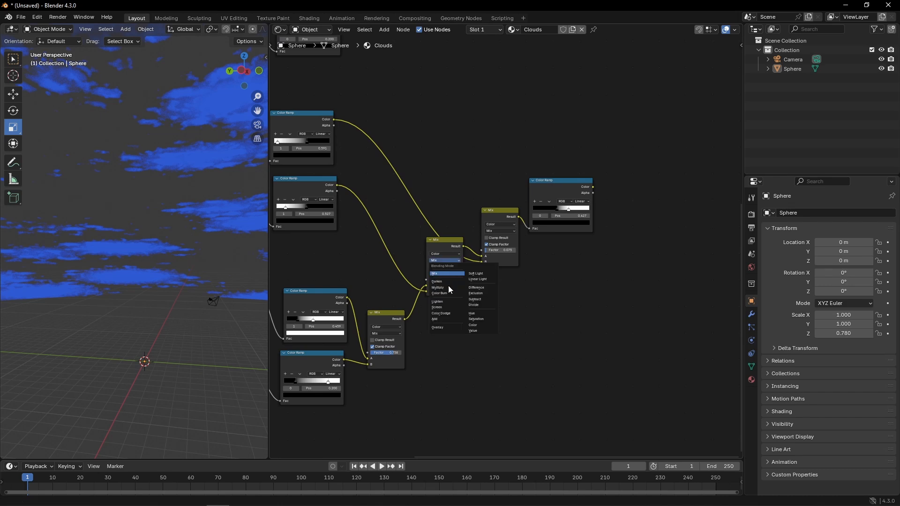
click(477, 279)
click(500, 231)
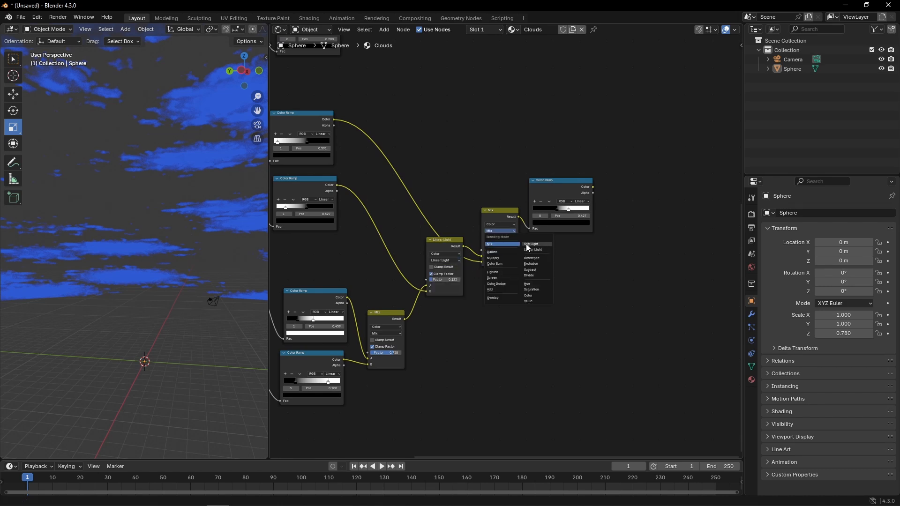
click(527, 244)
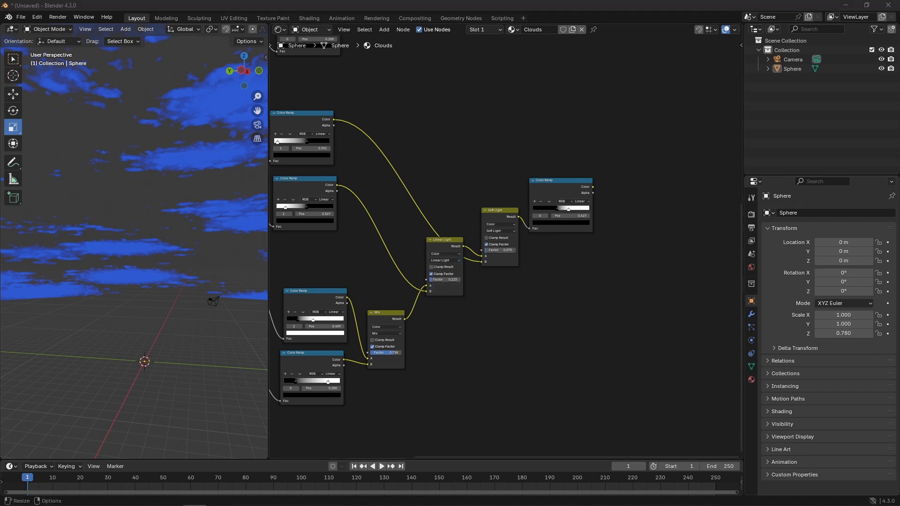
Move the copied final Color Ramp up slightly and link its Color to the Emission's Color
middle_drag(533, 160, 405, 210)
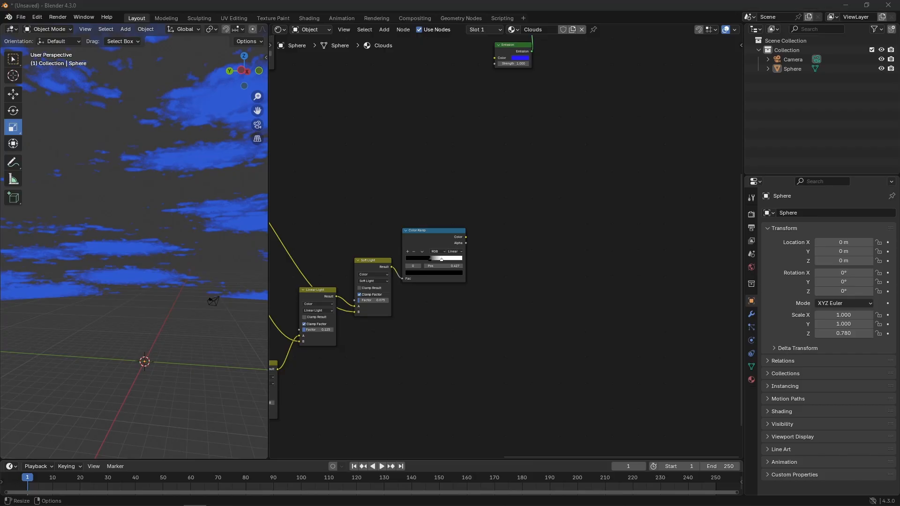
drag(422, 231, 438, 214)
drag(495, 58, 479, 221)
middle_drag(373, 219, 406, 210)
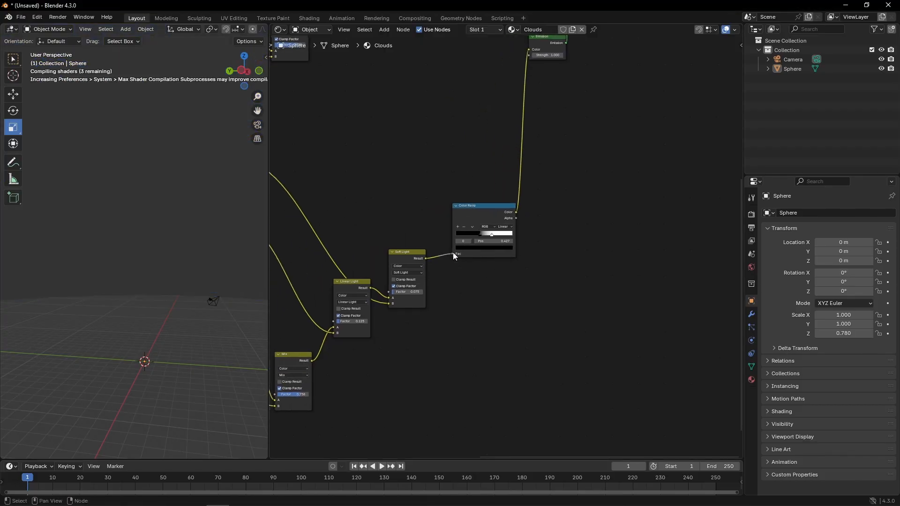
Spread the copied final ramp's stops to 0.100 and 0.409 and color its white stop dark blue, #000D66
scroll(483, 241, up, 1)
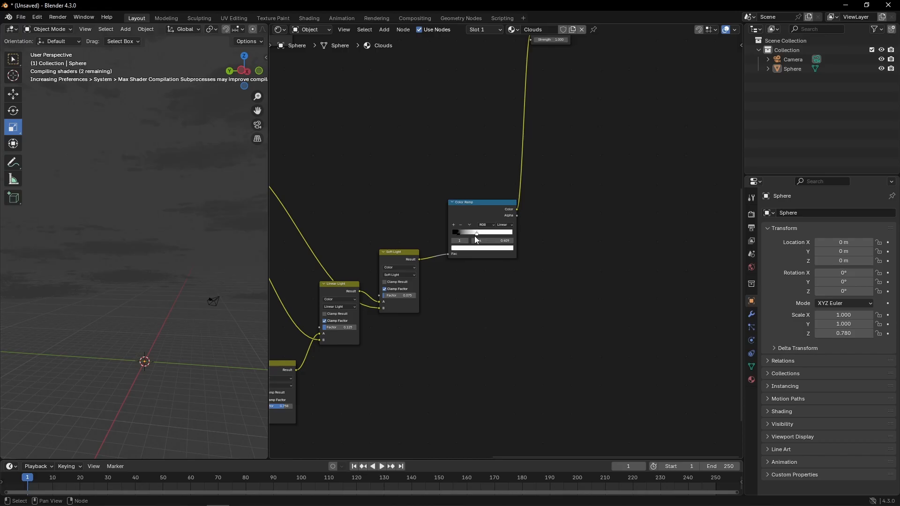
click(474, 248)
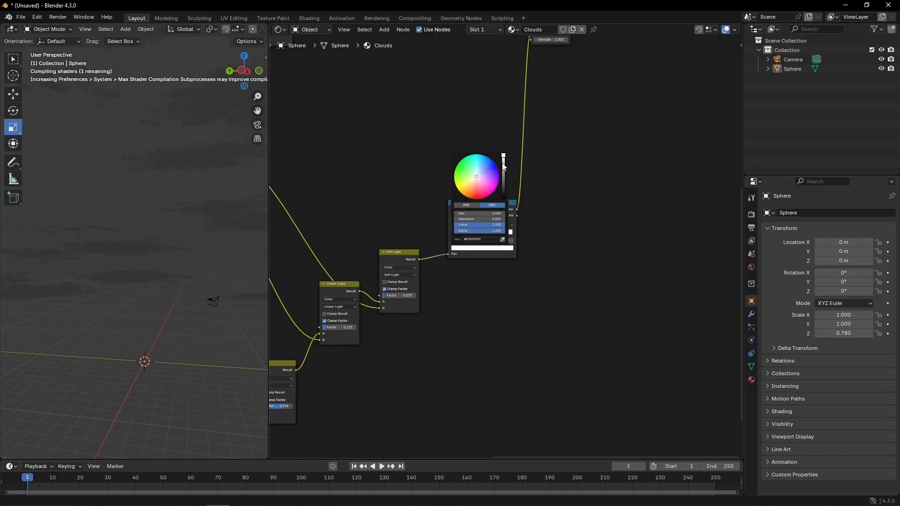
drag(477, 177, 504, 180)
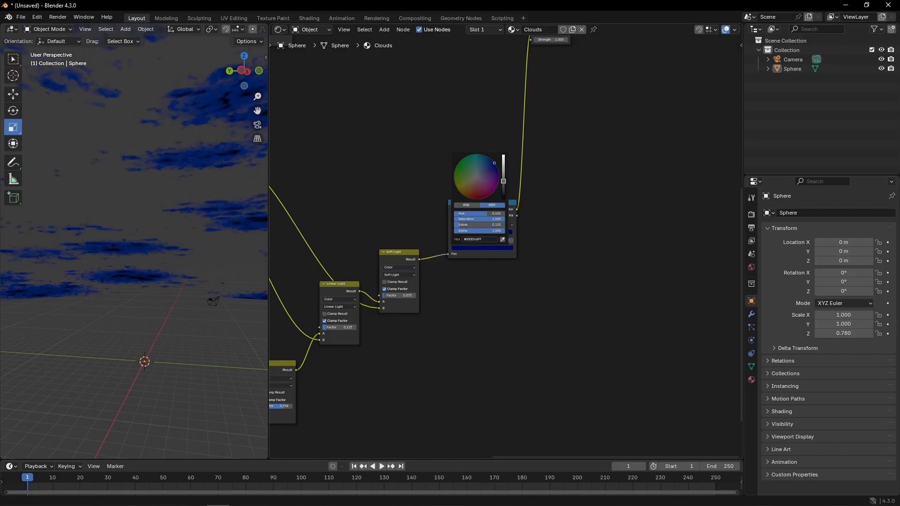
scroll(504, 247, up, 3)
Replace the black of the copied final ramp's first stop with a pasted dark navy blue
click(446, 230)
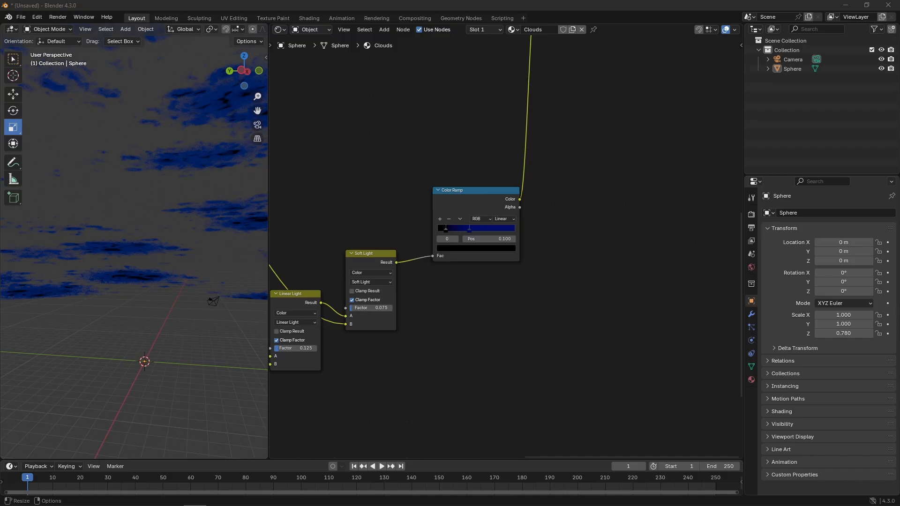
click(448, 232)
click(454, 249)
double_click(473, 237)
key(ctrl+v)
key(Return)
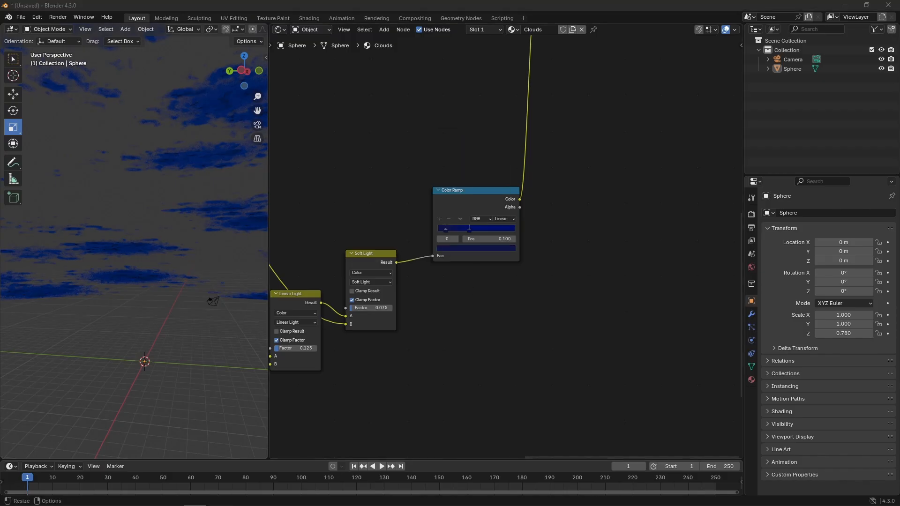
Add a middle stop to the blue ramp, give it a pasted brighter blue, and shift it slightly toward the last stop
click(440, 218)
click(468, 249)
click(468, 248)
double_click(473, 237)
key(ctrl+v)
key(Return)
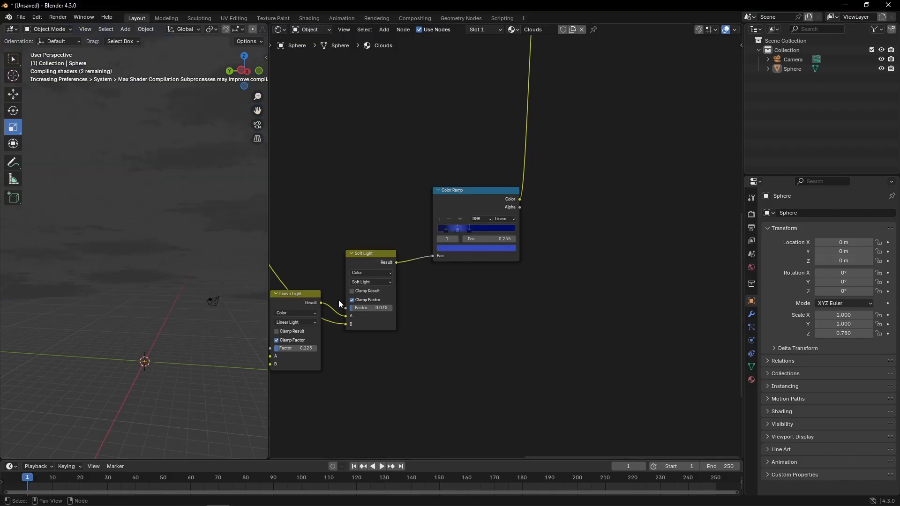
drag(505, 240, 514, 240)
Set the position of the blue ramp's first stop to 0.125
click(446, 230)
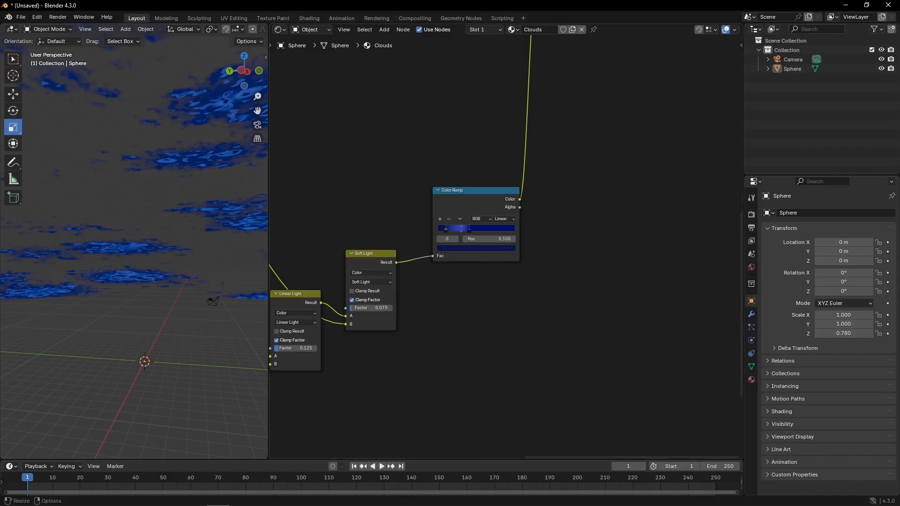
double_click(502, 239)
text(0.125)
key(Return)
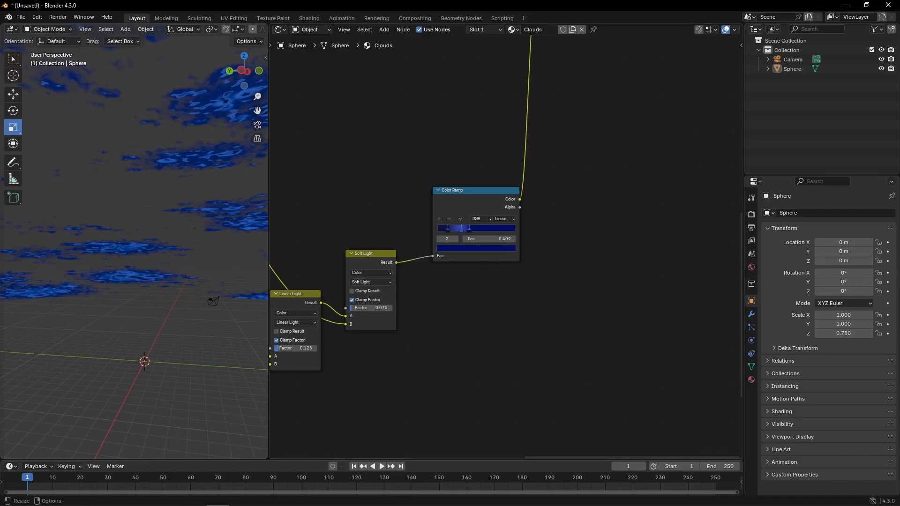
Give the blue ramp's last stop a pasted teal blue and raise its position to 0.459
click(469, 230)
click(473, 248)
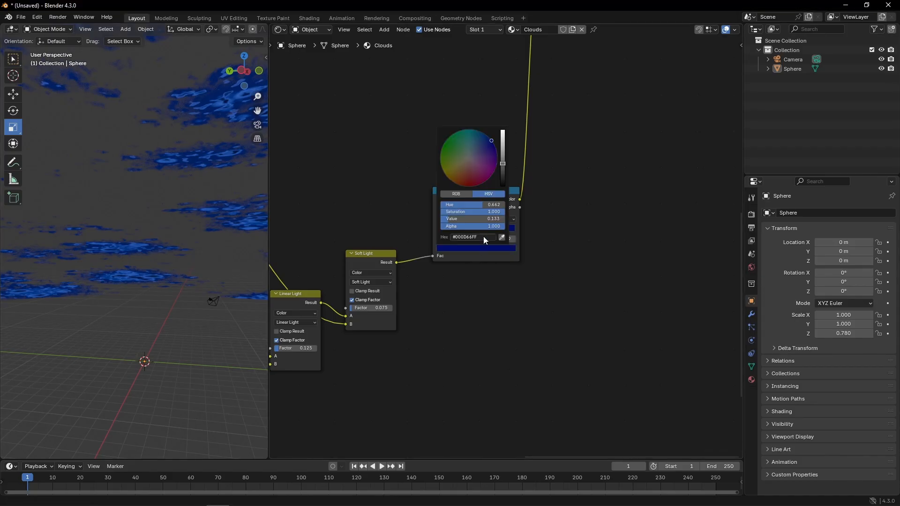
key(ctrl+v)
click(513, 238)
click(513, 238)
click(514, 238)
click(514, 238)
click(514, 238)
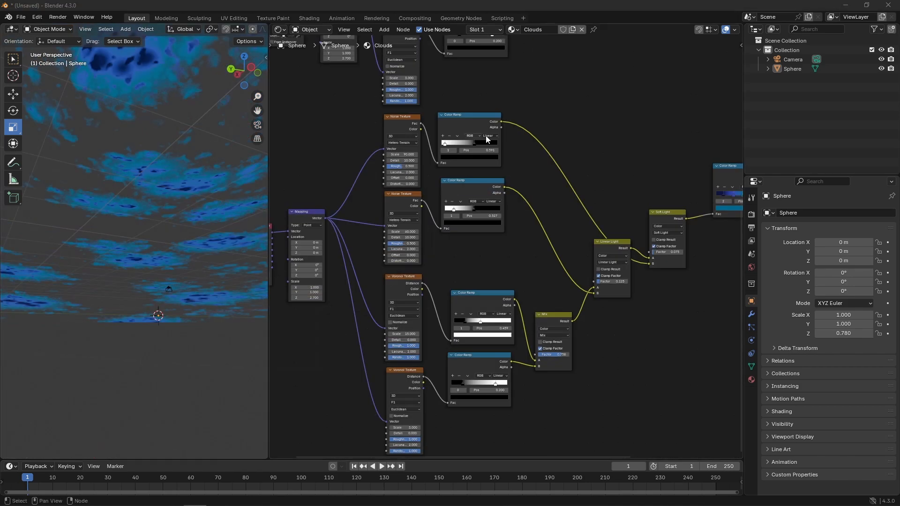
middle_drag(551, 115, 329, 230)
middle_drag(460, 134, 492, 206)
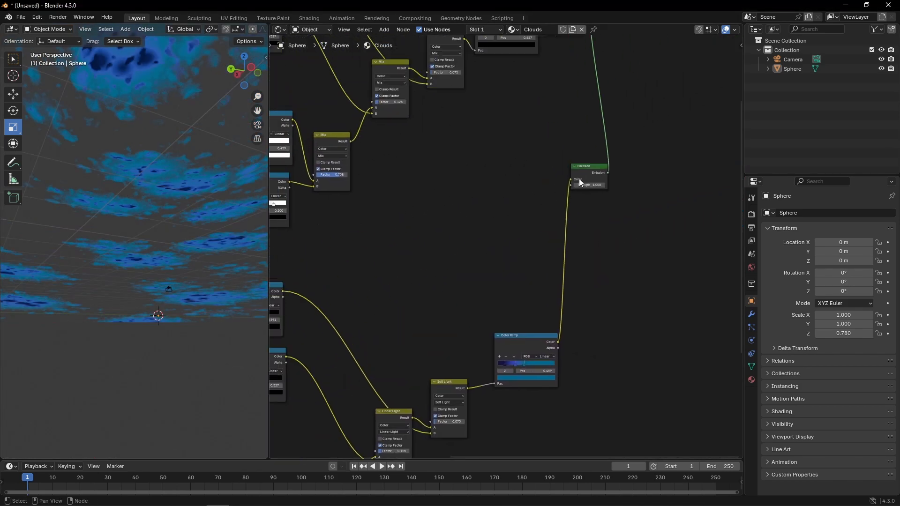
drag(557, 341, 558, 267)
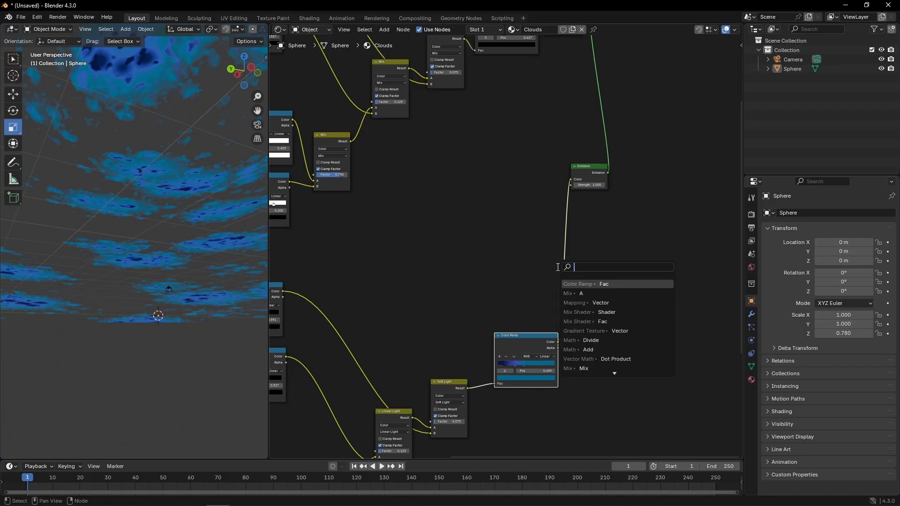
text(col)
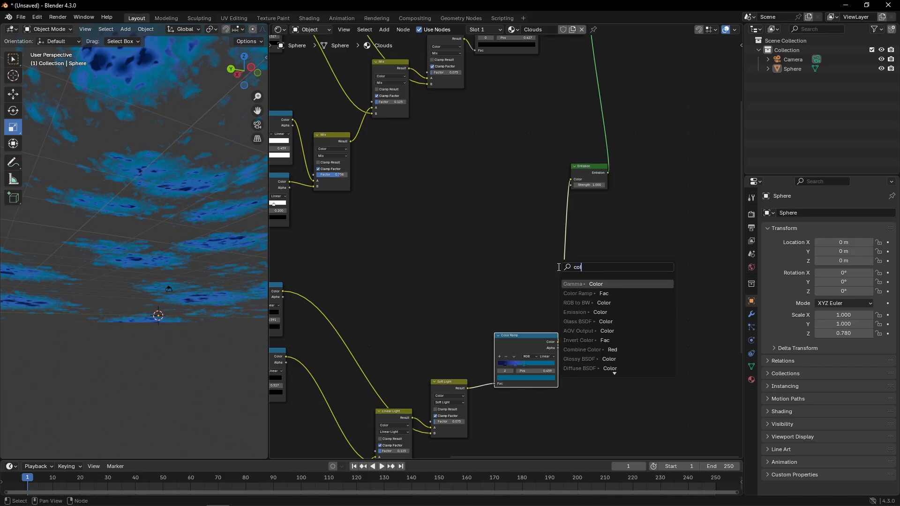
click(579, 293)
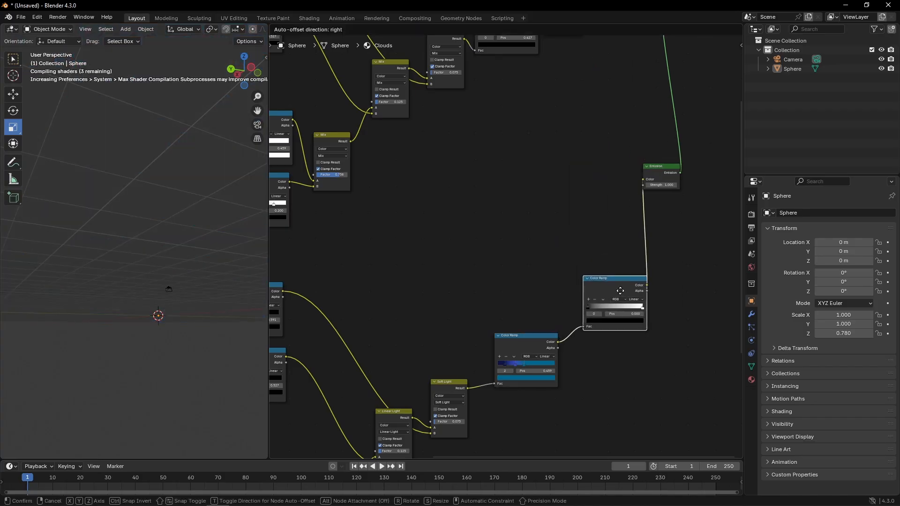
click(598, 300)
key(x)
Add a color Mix node with the blue ramp's Color as A and link its Result to the Emission's Color
drag(558, 342, 582, 285)
text(mix)
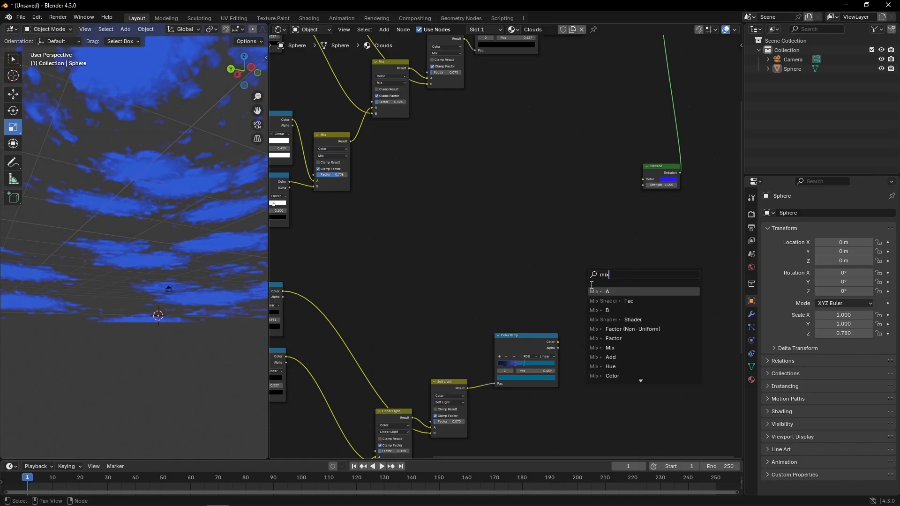
key(Return)
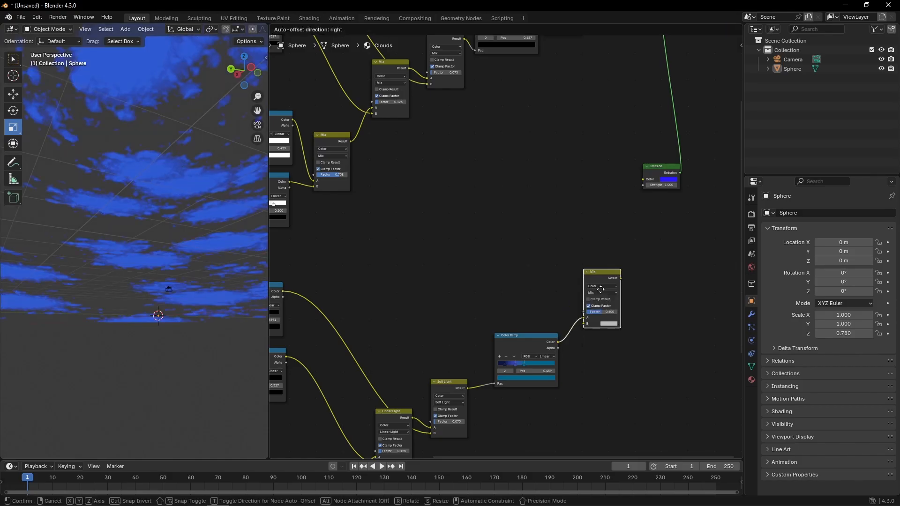
click(581, 283)
drag(554, 348, 583, 308)
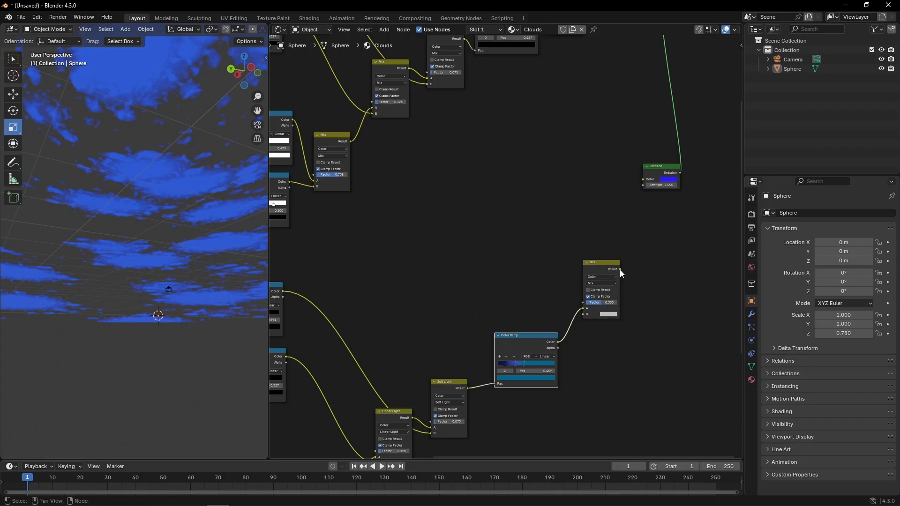
drag(620, 269, 643, 179)
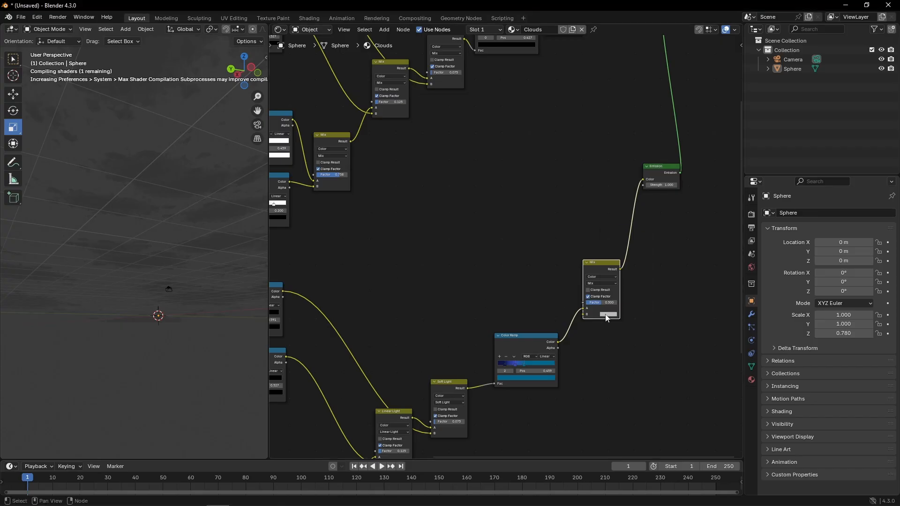
Paste a dark teal blue as the new Mix node's B color and move the node up toward the Emission
click(606, 314)
key(ctrl+v)
click(629, 324)
drag(596, 273, 590, 215)
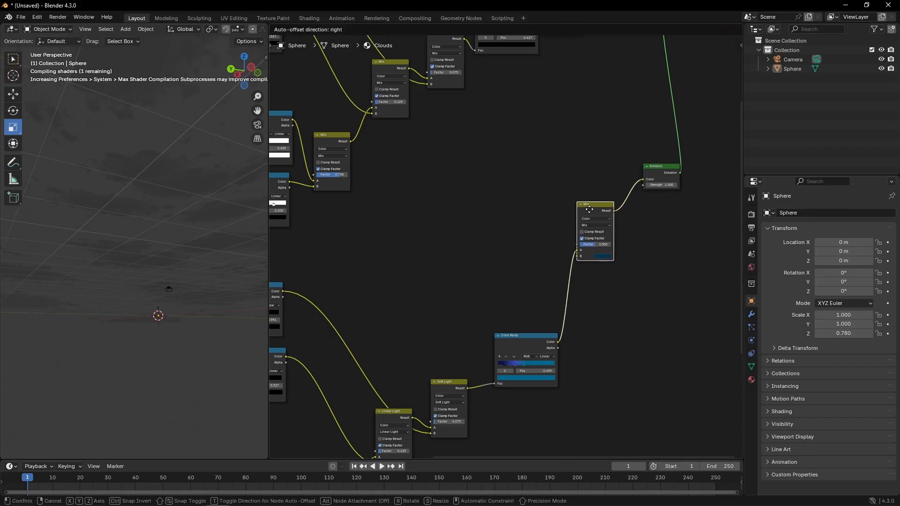
Add a Gradient Texture node in the empty area before the new Mix node
key(shift+a)
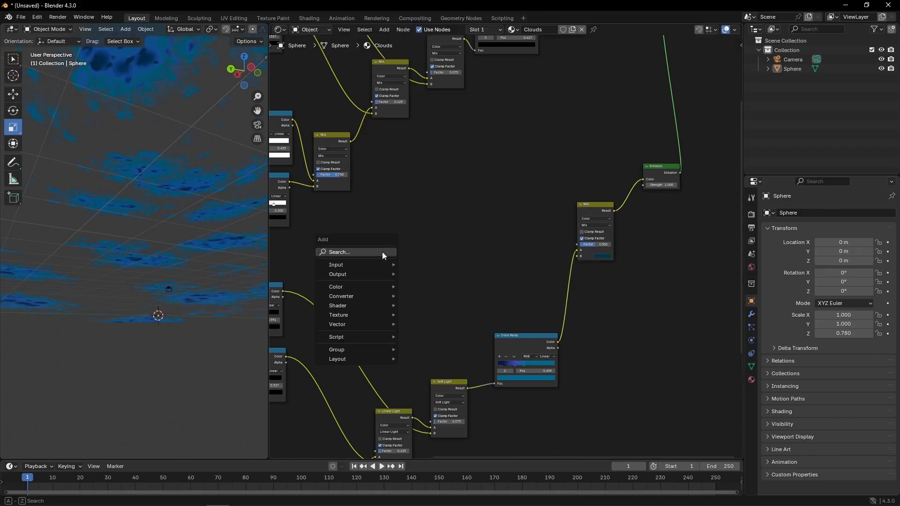
text(gra)
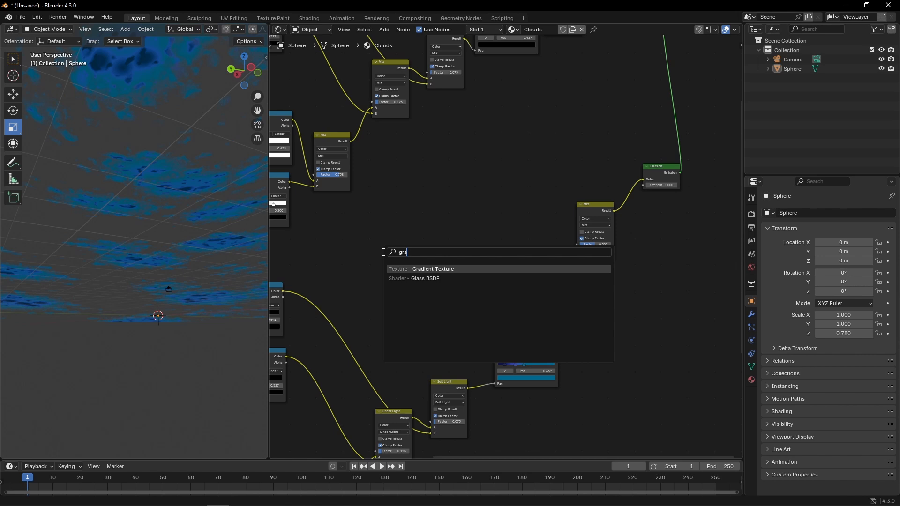
key(Return)
click(464, 236)
Attach a Color Ramp to the Gradient Texture's Color output and link the ramp's Color to the new Mix node's Factor
drag(467, 236, 487, 233)
text(ramp)
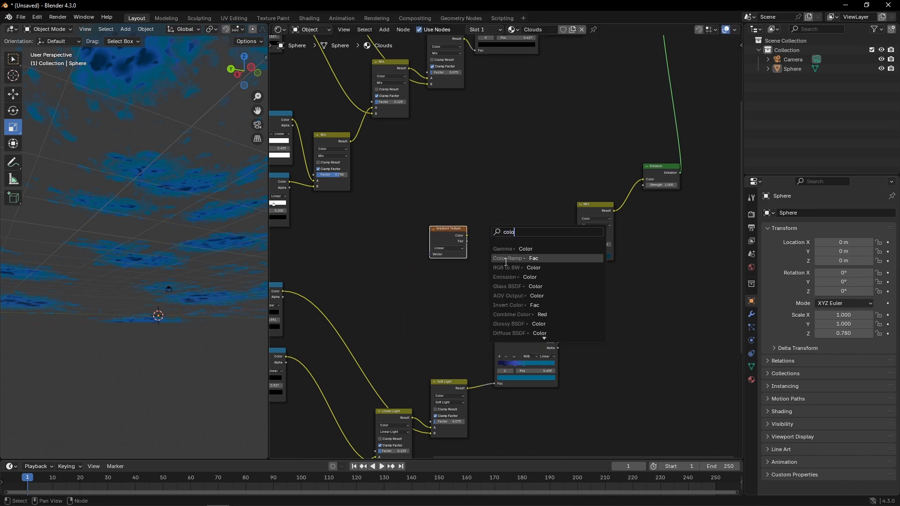
key(Return)
click(545, 222)
drag(545, 219, 579, 244)
click(430, 252)
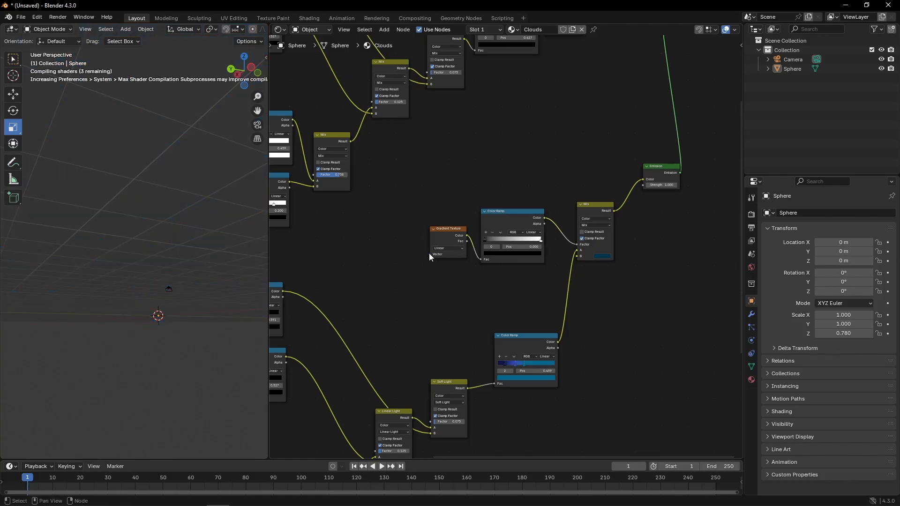
Reverse the gradient's Color Ramp, with the white stop near the start and the black stop at about 0.43
mouse_move(486, 241)
mouse_down()
mouse_move(513, 242)
mouse_move(473, 248)
mouse_up()
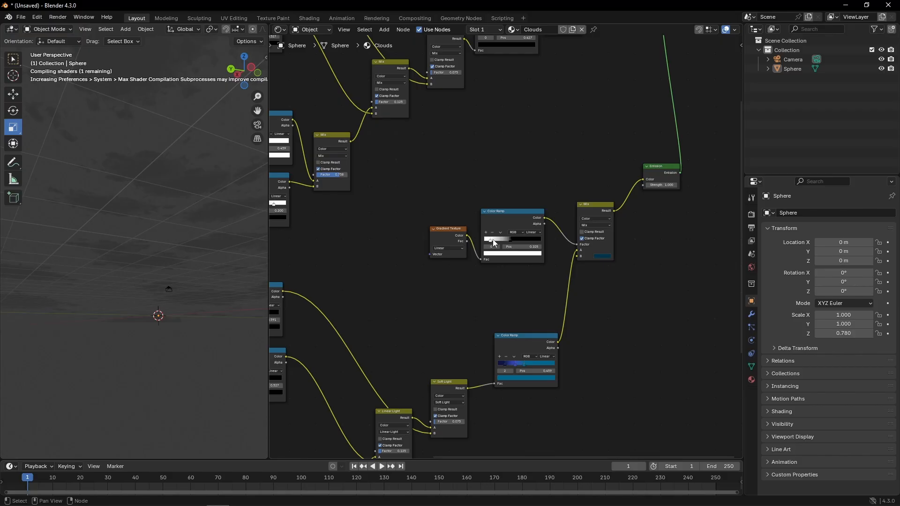
click(510, 243)
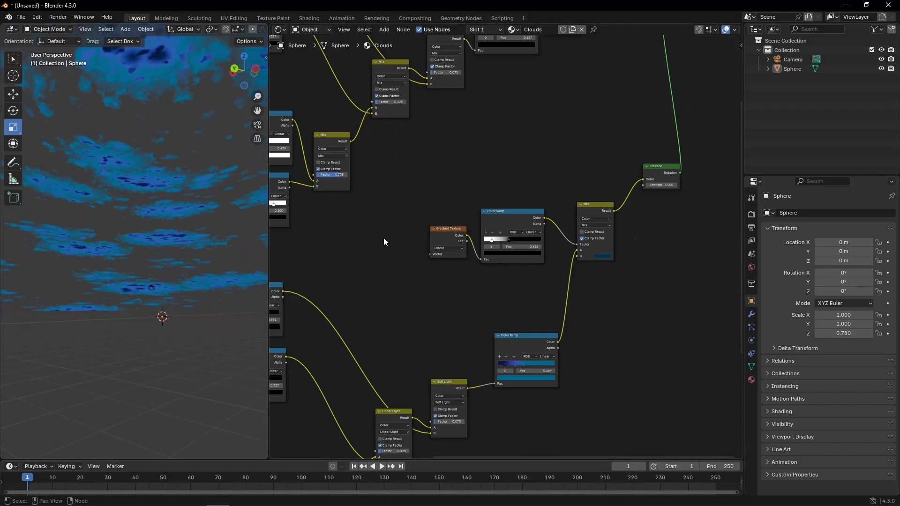
middle_drag(347, 230, 414, 255)
scroll(464, 257, up, 2)
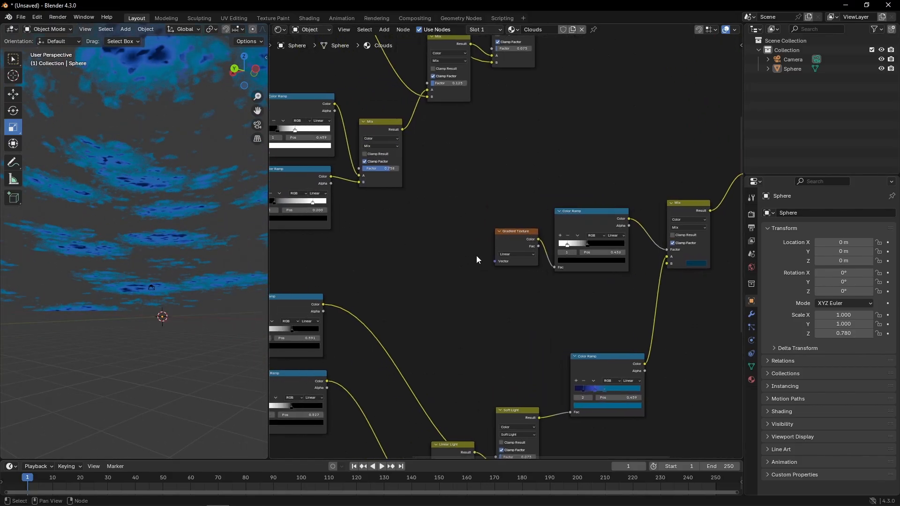
Add a Mapping node feeding the Gradient Texture's Vector input
key(shift+a)
text(mapp)
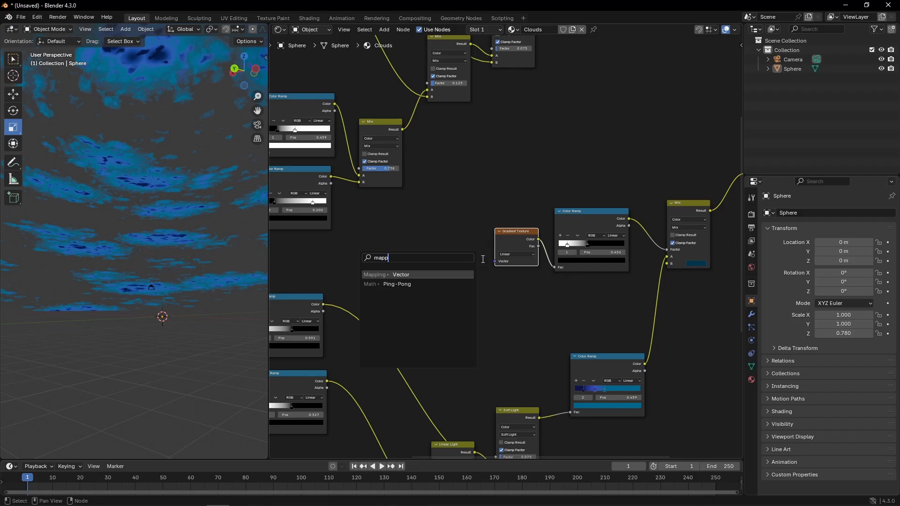
click(418, 276)
click(435, 253)
middle_drag(412, 268, 448, 273)
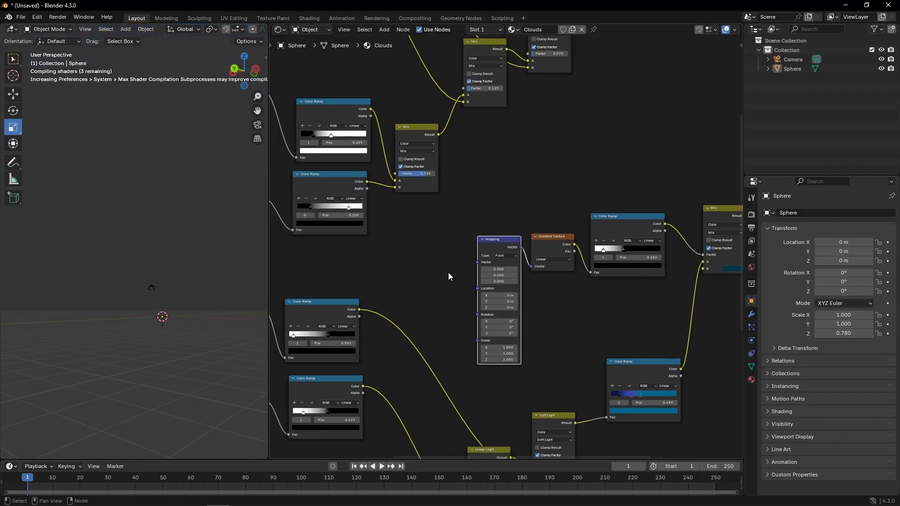
Add a Texture Coordinate node with its Generated output linked to the new Mapping node's Vector
drag(478, 262, 456, 263)
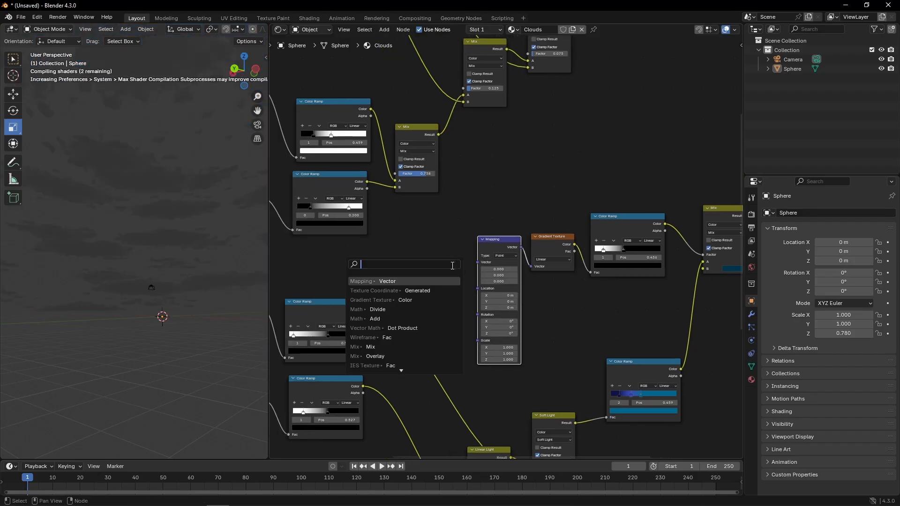
text(texture)
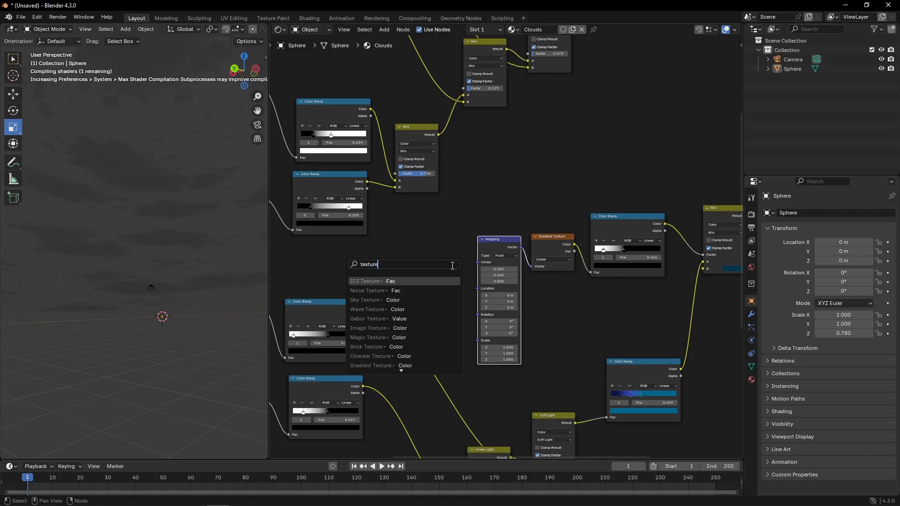
text( c)
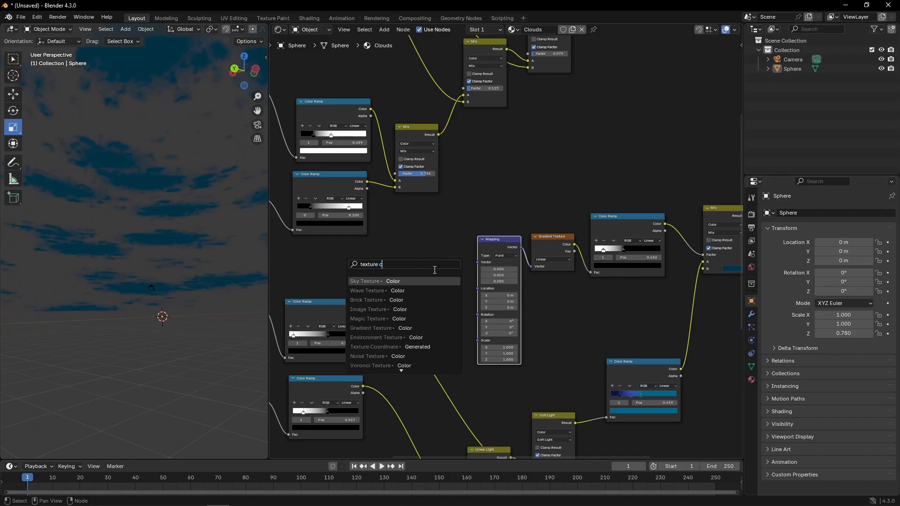
click(413, 346)
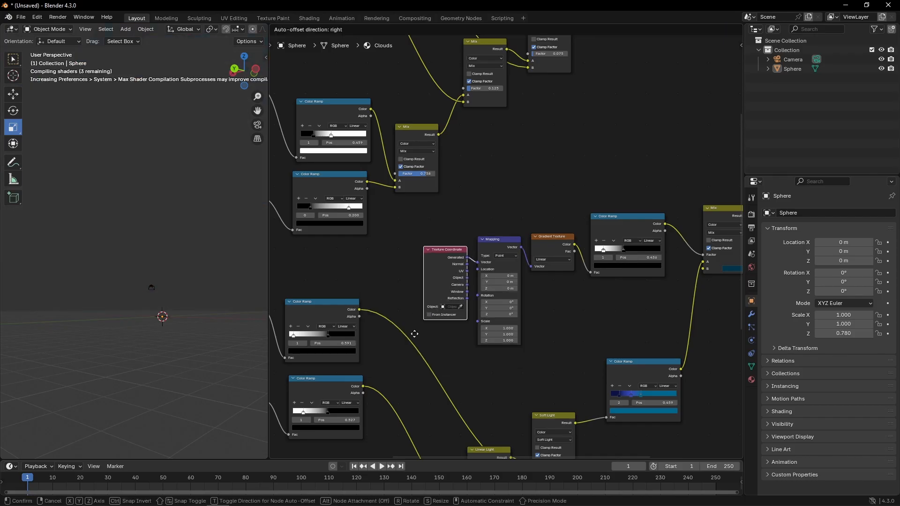
click(414, 334)
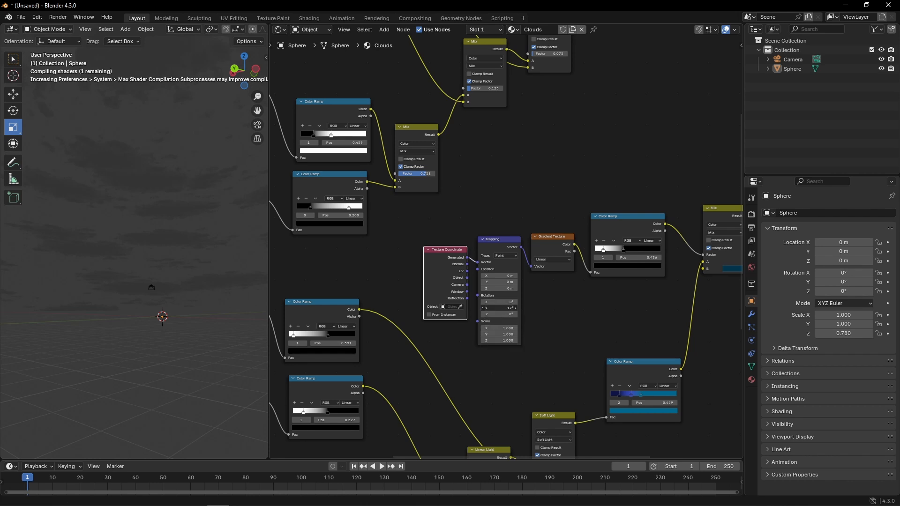
Set the gradient's Mapping node to a Y rotation of 90° and a Z scale of 1.5
drag(500, 308, 500, 308)
click(500, 308)
text(90)
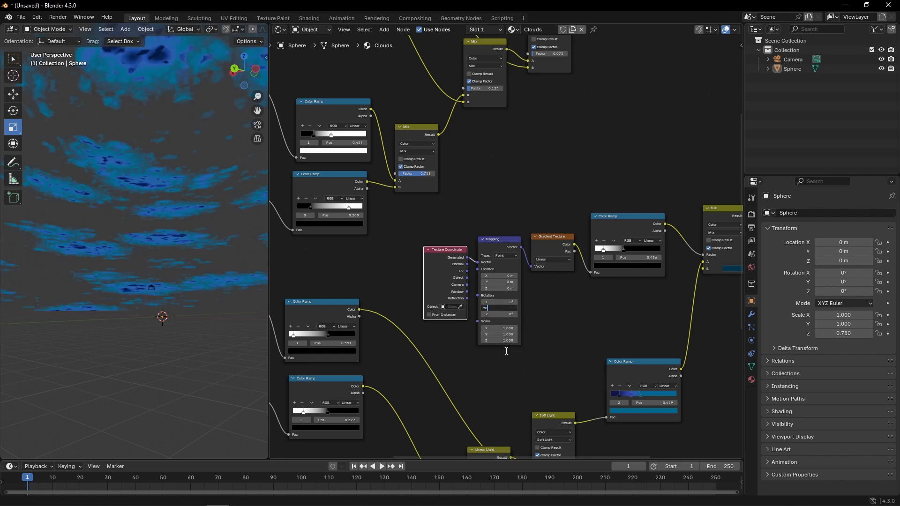
key(Return)
drag(496, 341, 499, 340)
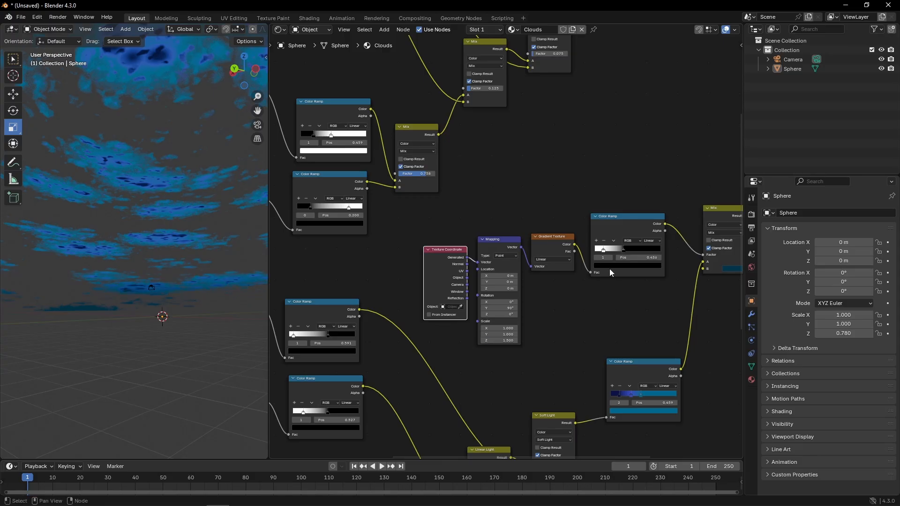
click(609, 269)
On the duplicated Voronoi Color Ramps, move the lower one's white stop to about 0.900 and the upper one's to about 0.845
middle_drag(494, 358, 618, 272)
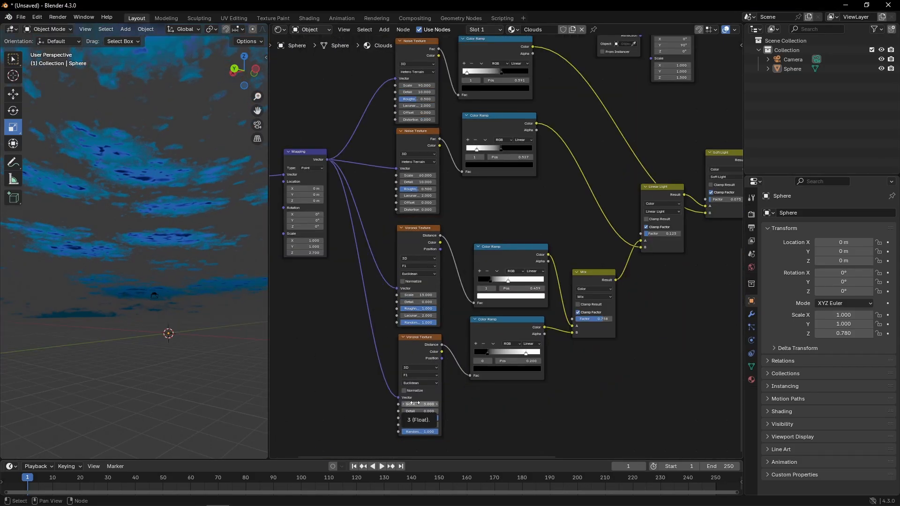
middle_drag(347, 318, 333, 329)
mouse_move(472, 361)
mouse_down()
mouse_move(458, 362)
mouse_move(472, 365)
mouse_up()
drag(471, 362, 519, 363)
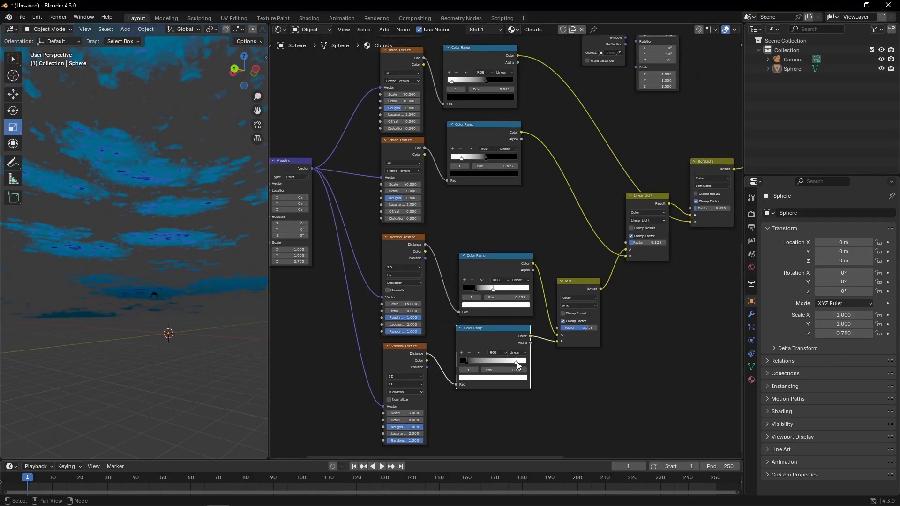
click(474, 289)
drag(493, 289, 514, 290)
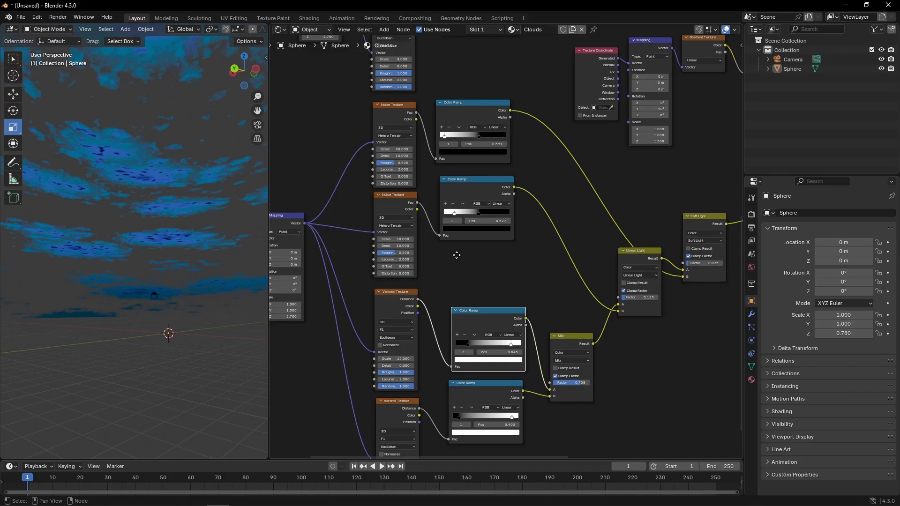
Place the duplicated noise ramps' white stops near 0.08 and 0.11, and set the Linear Light and Soft Light factors to 0.042
scroll(463, 227, up, 2)
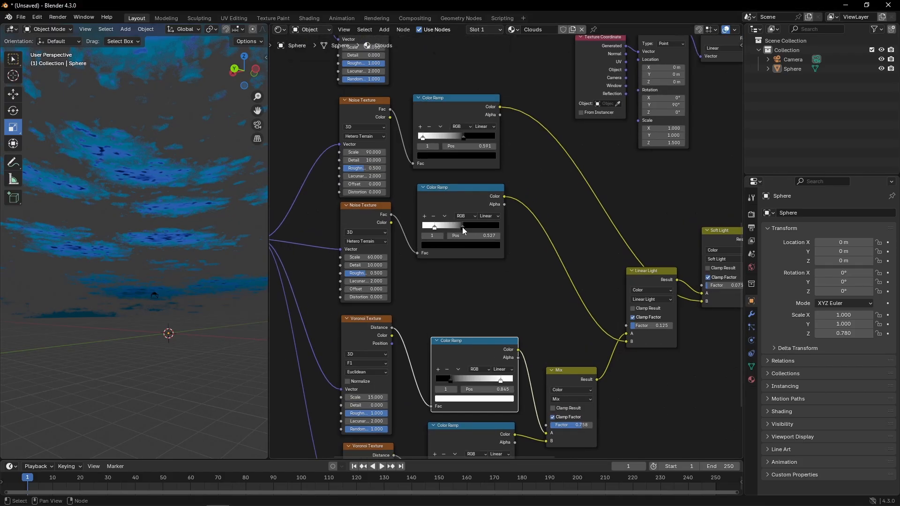
drag(435, 227, 431, 228)
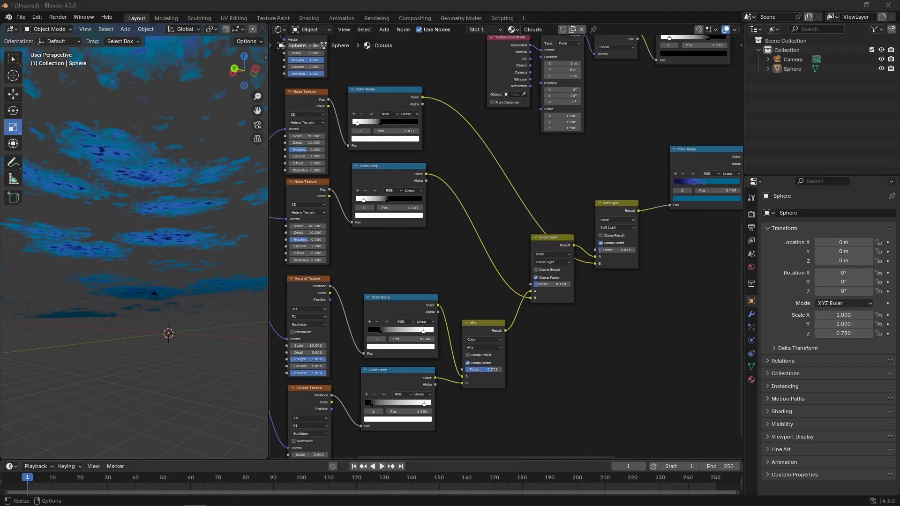
click(552, 284)
text(.052)
key(Return)
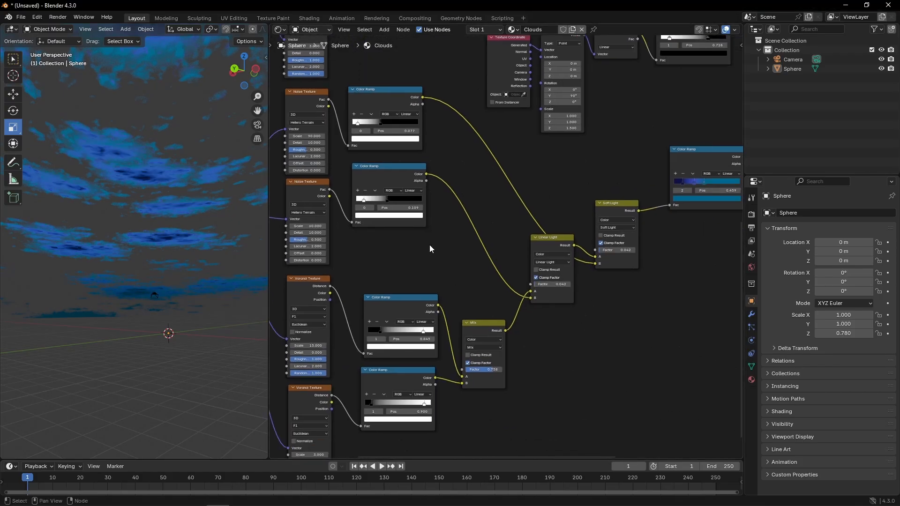
Adjust the stops of the Color Ramp beside the Transparent BSDF and of the two duplicated noise Color Ramps
middle_drag(429, 245, 464, 229)
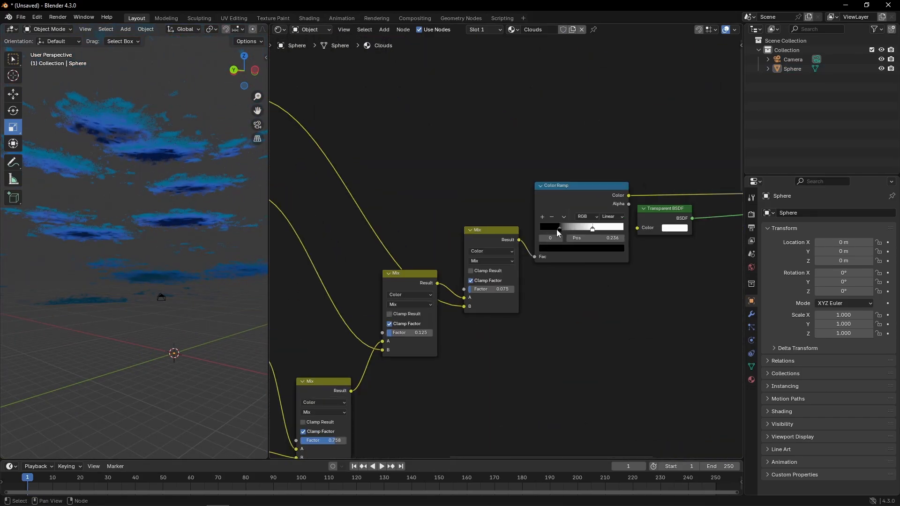
click(580, 229)
drag(580, 229, 571, 230)
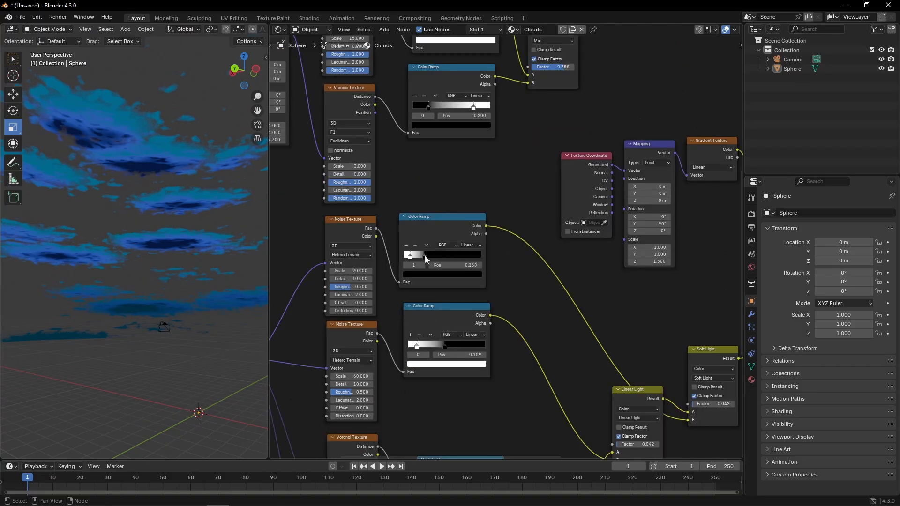
click(410, 345)
drag(410, 345, 473, 345)
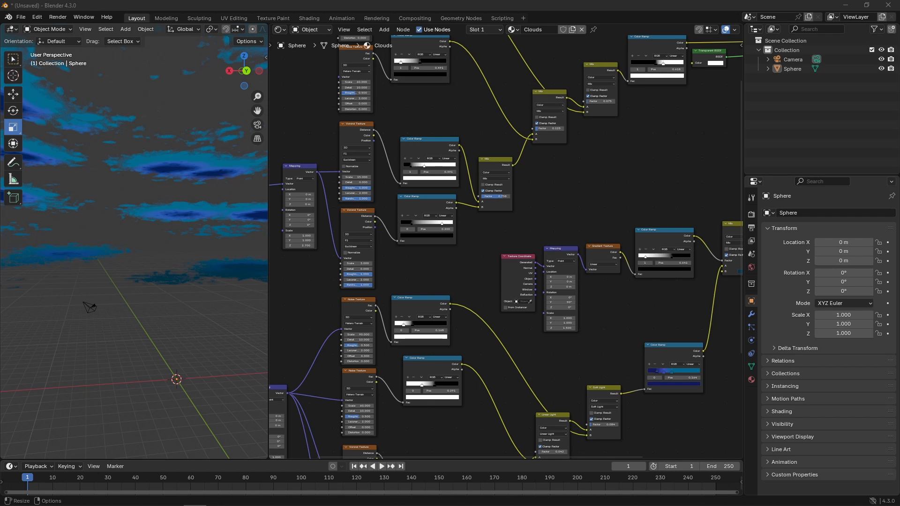
Switch the node editor to the World shader and add a Mix Shader linked to the World Output's Surface
click(309, 30)
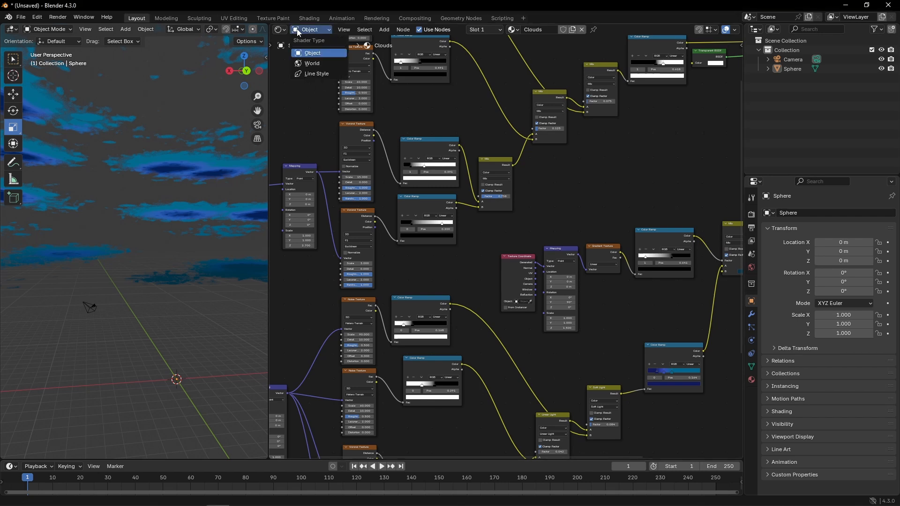
click(317, 64)
drag(548, 187, 512, 222)
scroll(542, 213, up, 3)
middle_drag(542, 213, 510, 207)
drag(576, 209, 552, 212)
text(mix)
key(Return)
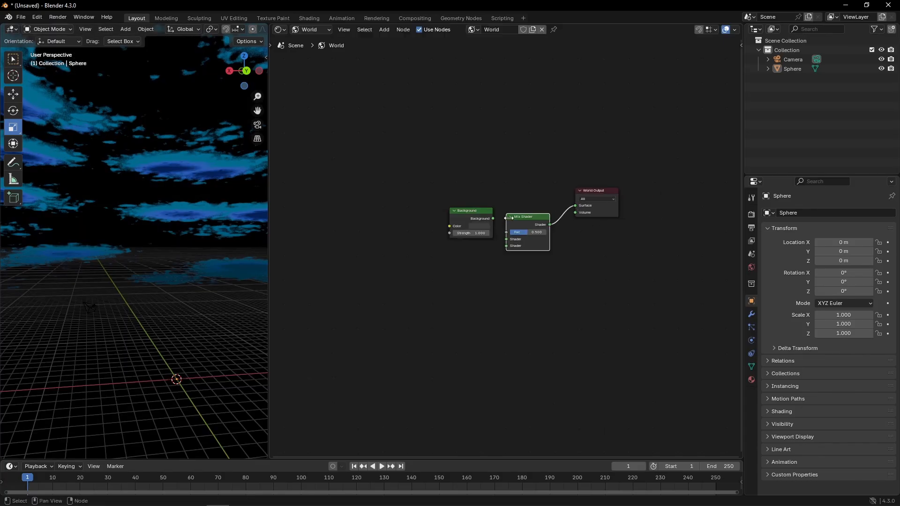
Link the Background and a duplicate of it to the Mix Shader's two Shader inputs, and make the first Background's color white
click(493, 218)
drag(493, 218, 451, 218)
key(shift+d)
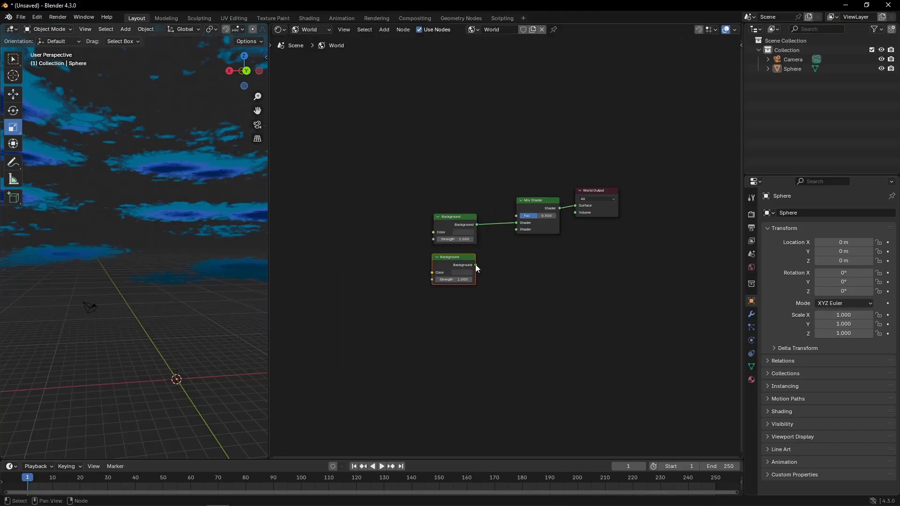
click(437, 263)
drag(476, 265, 516, 229)
click(466, 232)
drag(509, 167, 510, 133)
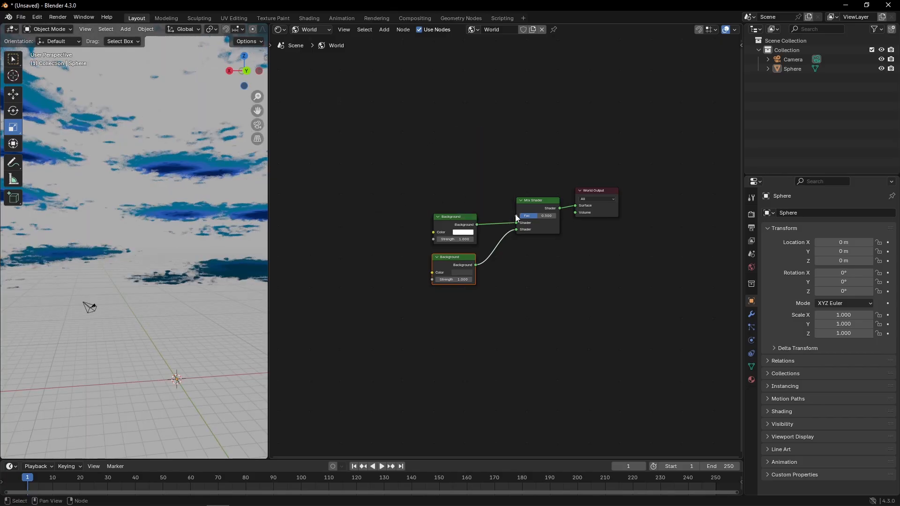
Add a Light Path node with Is Camera Ray linked to the Mix Shader's Fac, placed above the Background nodes
drag(516, 215, 418, 202)
text(light)
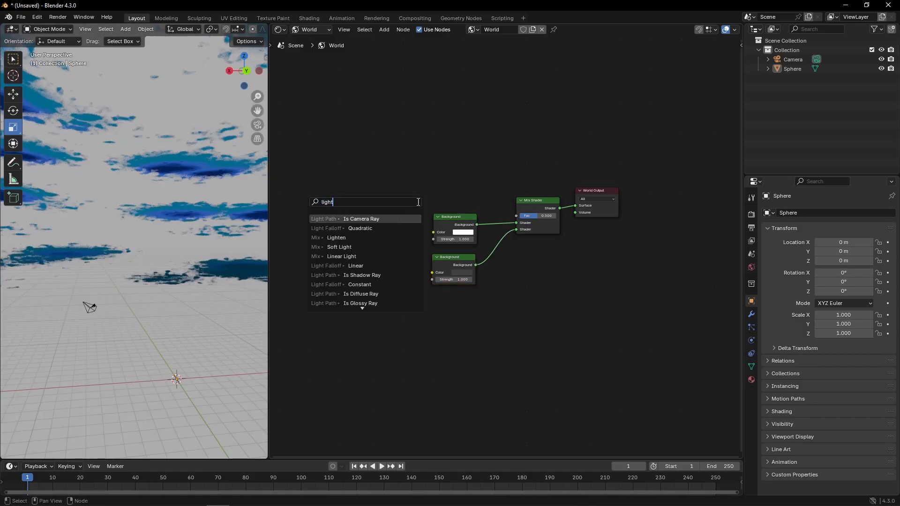
click(335, 219)
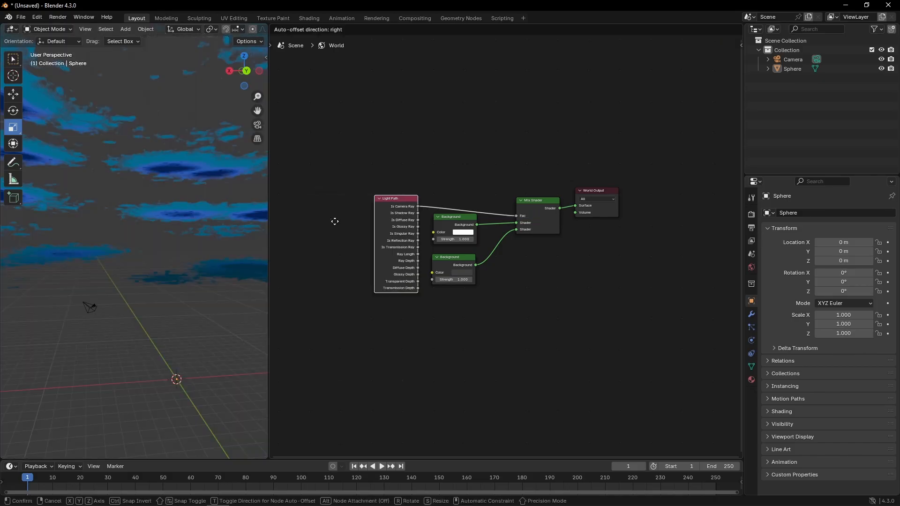
click(336, 184)
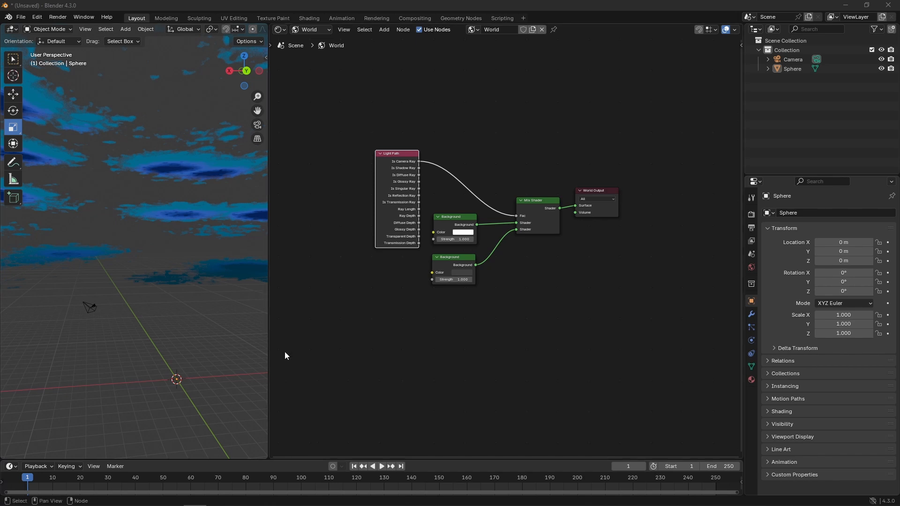
Add a Noise Texture before the Background nodes and link its Fac output to the second Background's Color
middle_drag(305, 329, 397, 302)
right_click(387, 299)
key(Escape)
key(shift+a)
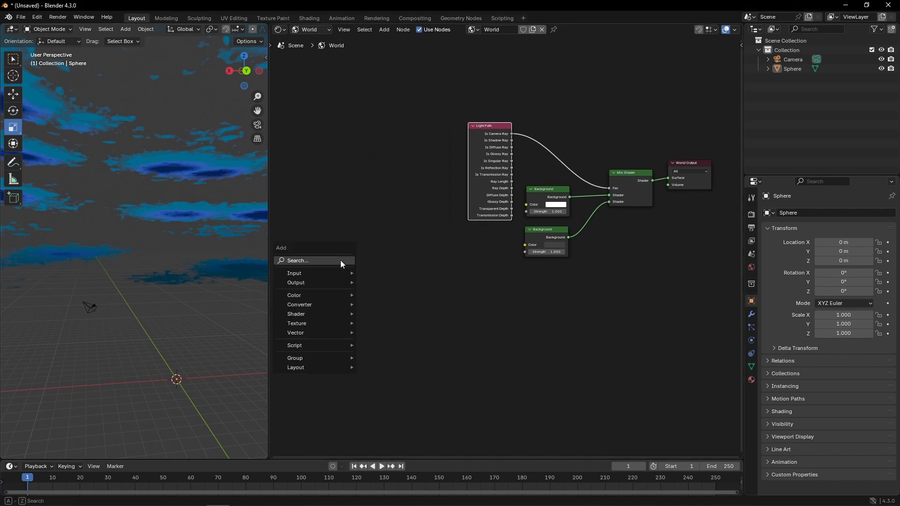
text(mois)
key(BackSpace)
key(BackSpace)
key(BackSpace)
key(BackSpace)
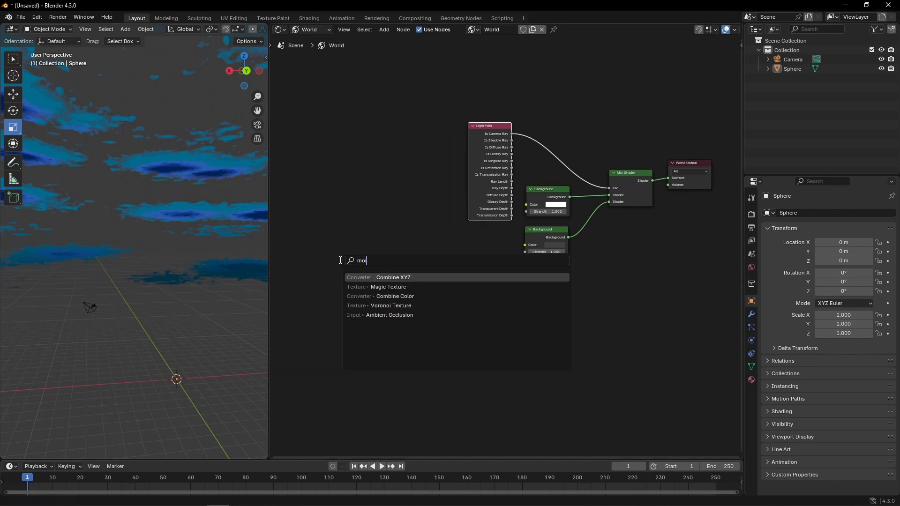
text(nois)
key(Return)
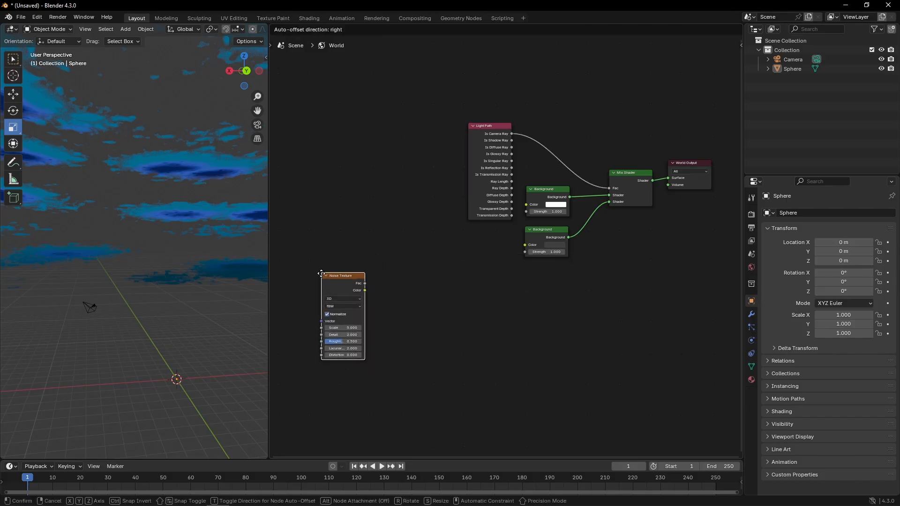
click(335, 281)
drag(365, 284, 525, 245)
middle_drag(407, 319, 435, 302)
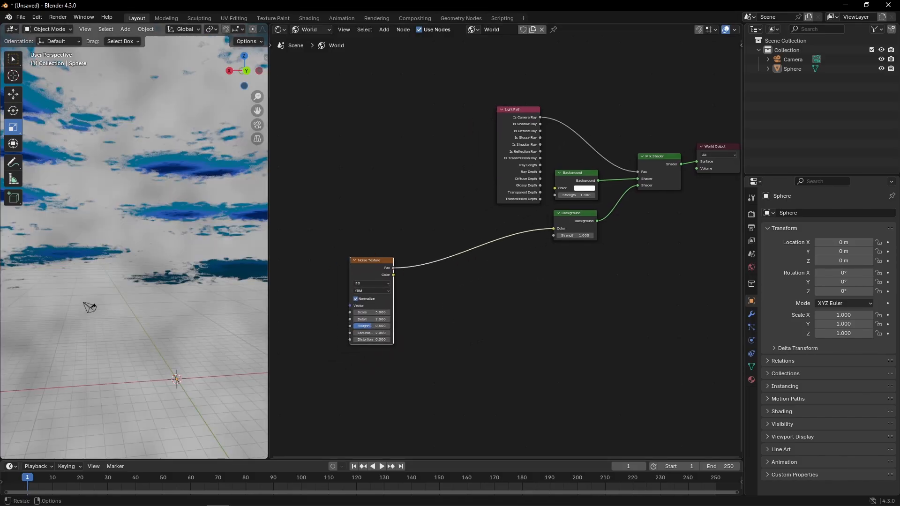
Set the Noise Texture's Scale to 2 and Detail to 14
double_click(362, 312)
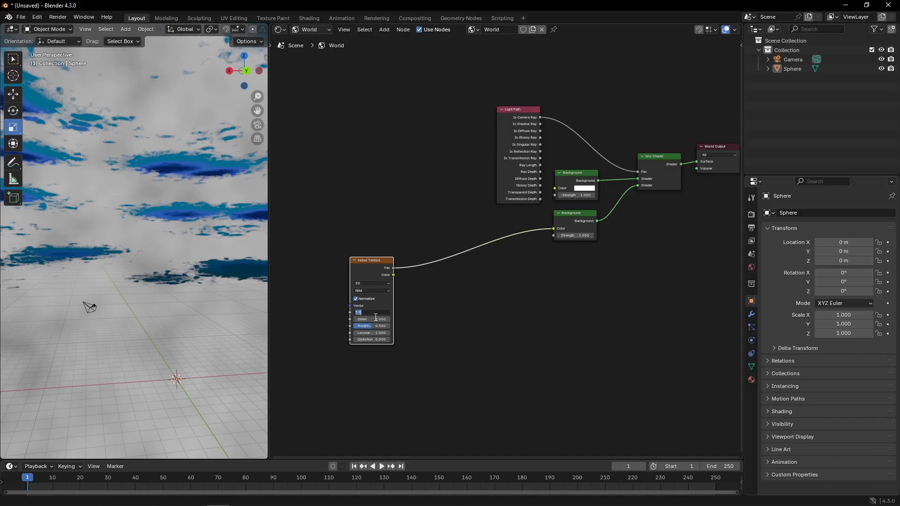
text(2)
key(Return)
double_click(373, 320)
text(1)
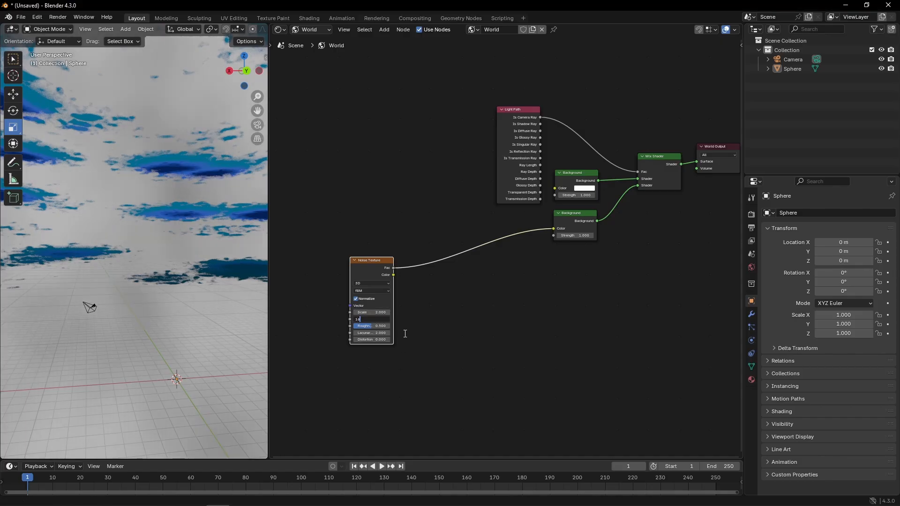
text(6)
key(Return)
Duplicate the Noise Texture, place the copy below the original, and link the copy's Fac to the second Background's Color
drag(360, 264, 330, 231)
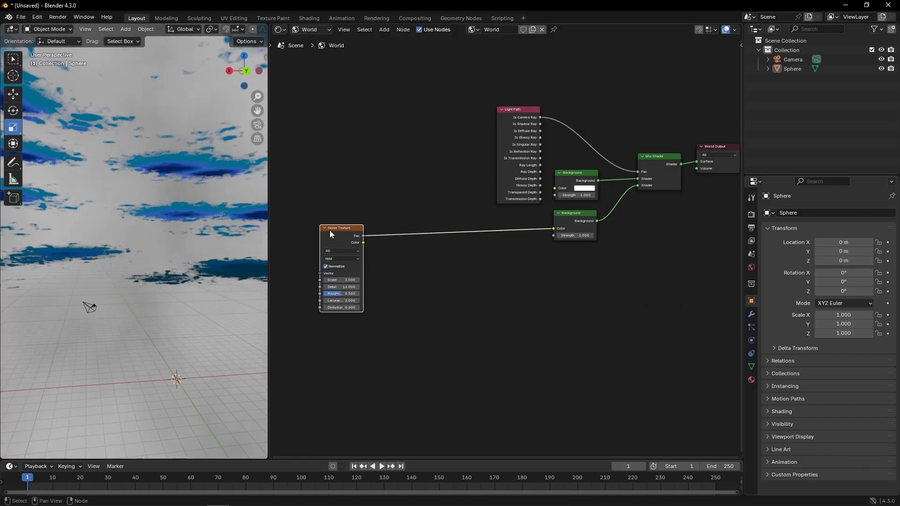
key(ctrl+c)
key(ctrl+v)
drag(347, 273, 343, 260)
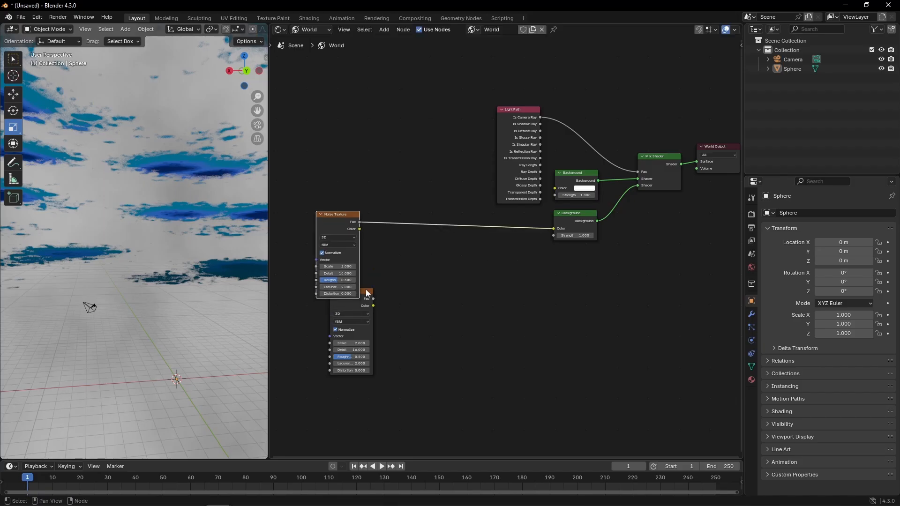
drag(366, 290, 548, 229)
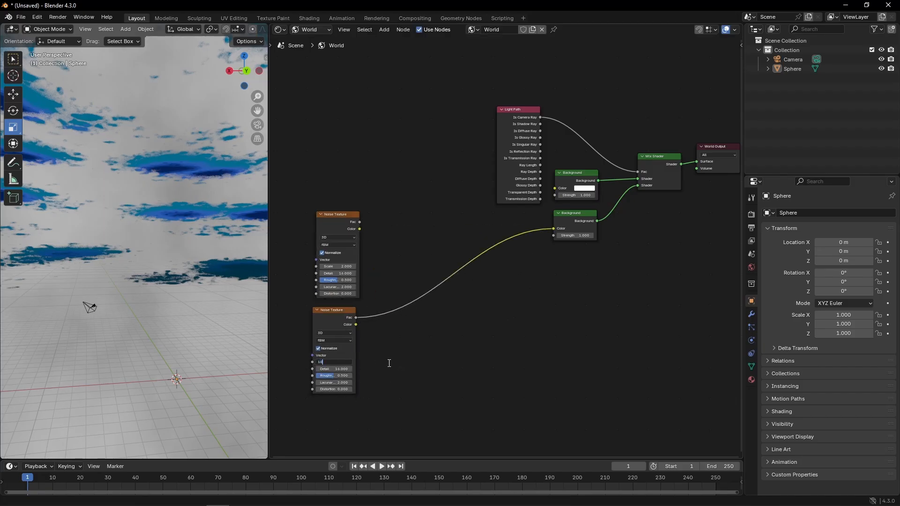
Set the duplicated Noise Texture's Scale to 10 and Detail to 0.2
key(Return)
click(332, 369)
text(.2)
key(Return)
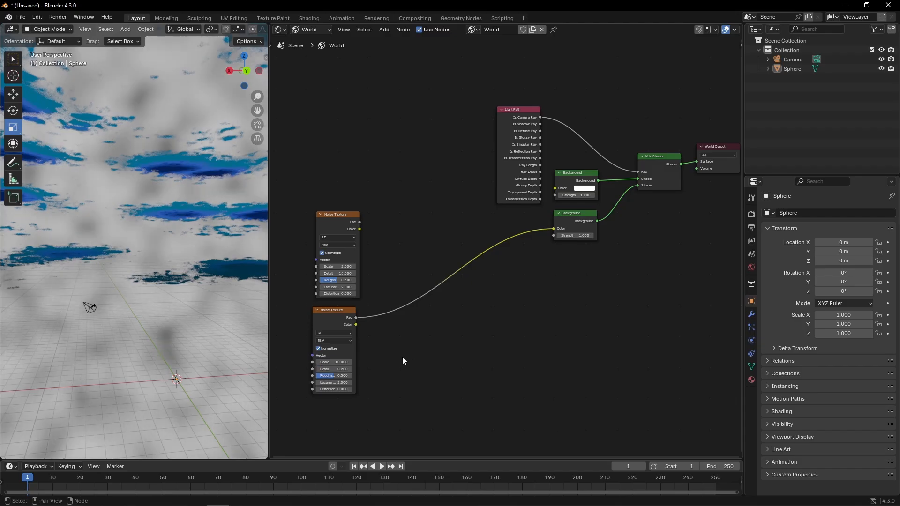
Align the duplicated Noise Texture directly below the original Noise Texture
drag(327, 317, 331, 314)
drag(359, 228, 388, 253)
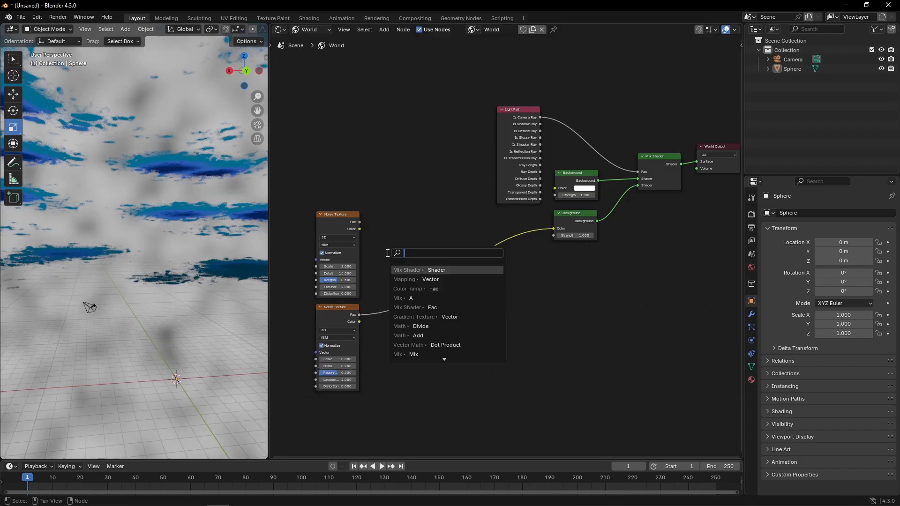
text(mix)
key(Return)
click(385, 253)
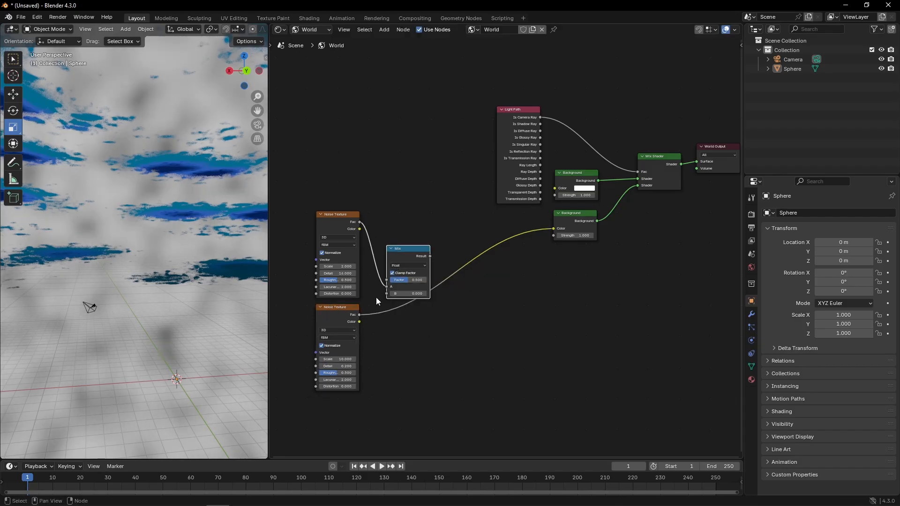
key(ctrl+z)
Add a Color Mix node with the upper Noise Texture's Fac linked to A and the lower one's Fac to B
drag(360, 222, 381, 246)
text(mix)
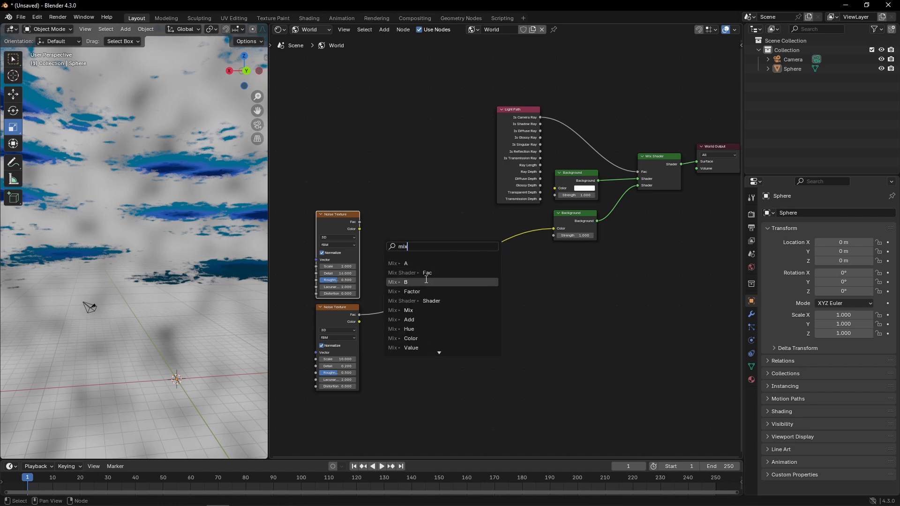
Add a Color Ramp node whose Color output feeds the second Background's Color
drag(533, 176, 490, 247)
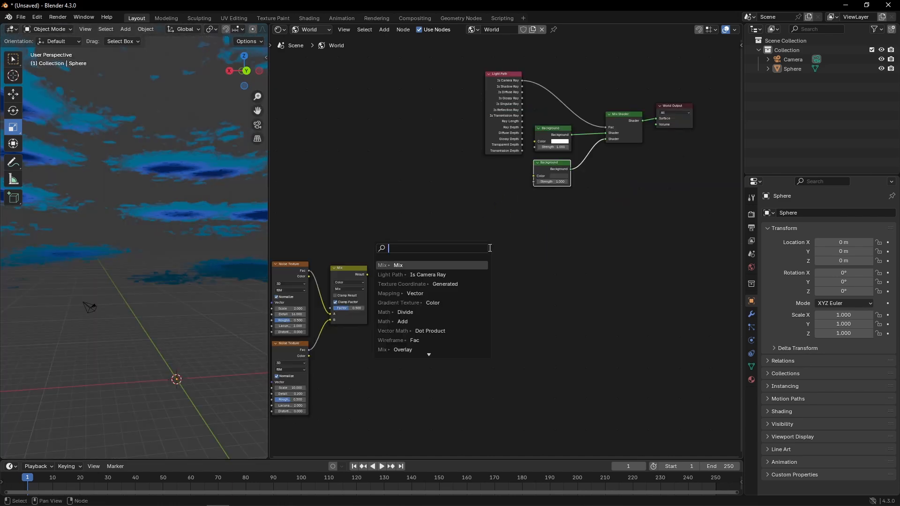
text(colou)
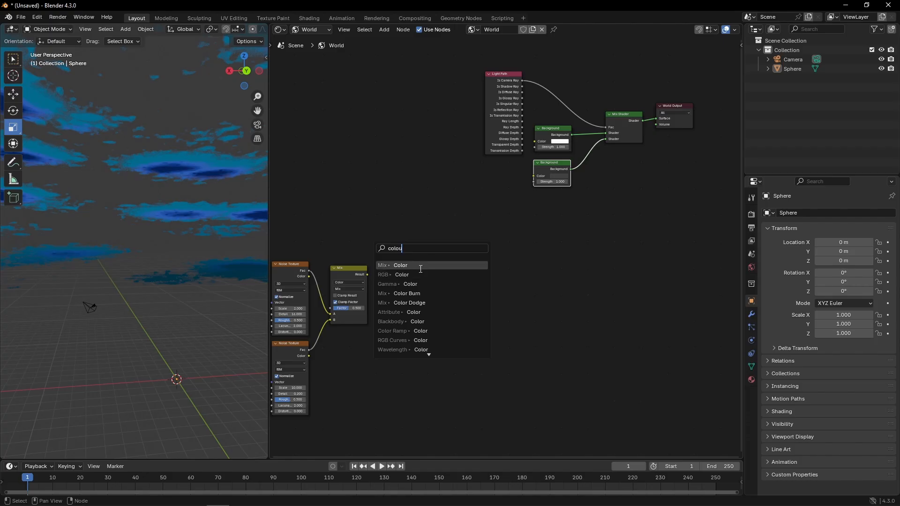
click(413, 331)
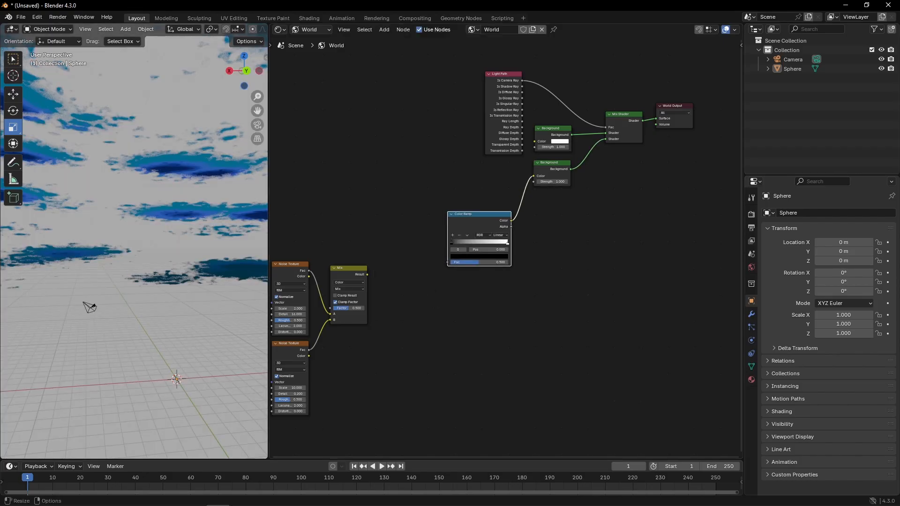
Add a middle stop to the Color Ramp and set the end stop's color to dark navy blue
click(452, 235)
click(508, 243)
click(498, 257)
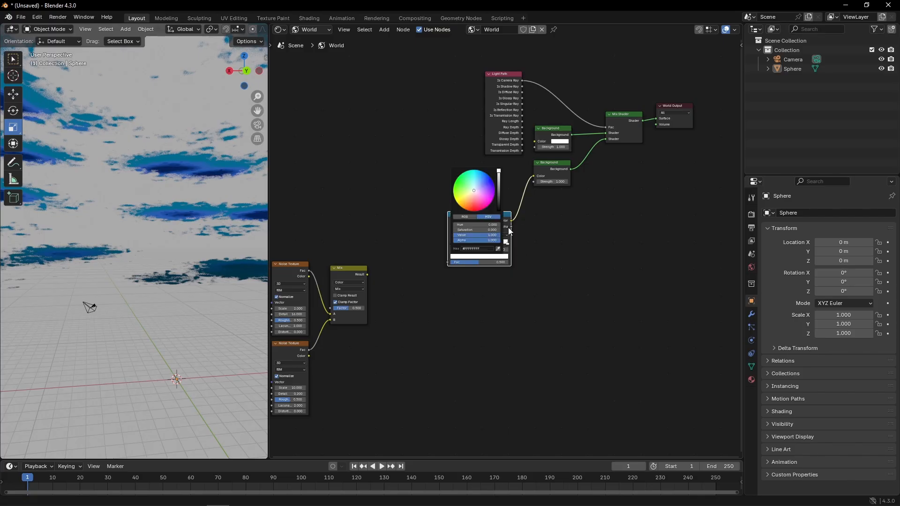
click(499, 206)
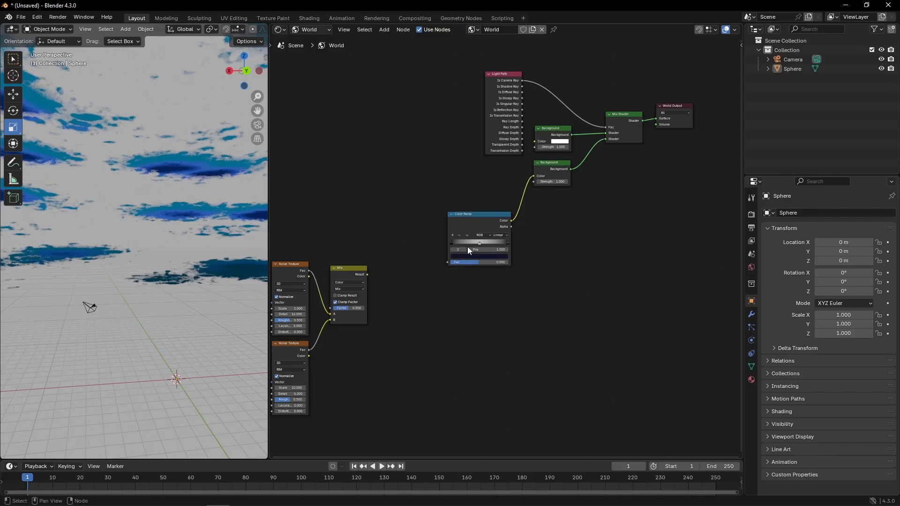
Paste the medium blue hex color into the Color Ramp's middle stop and set its position to 0.395
click(473, 257)
click(481, 248)
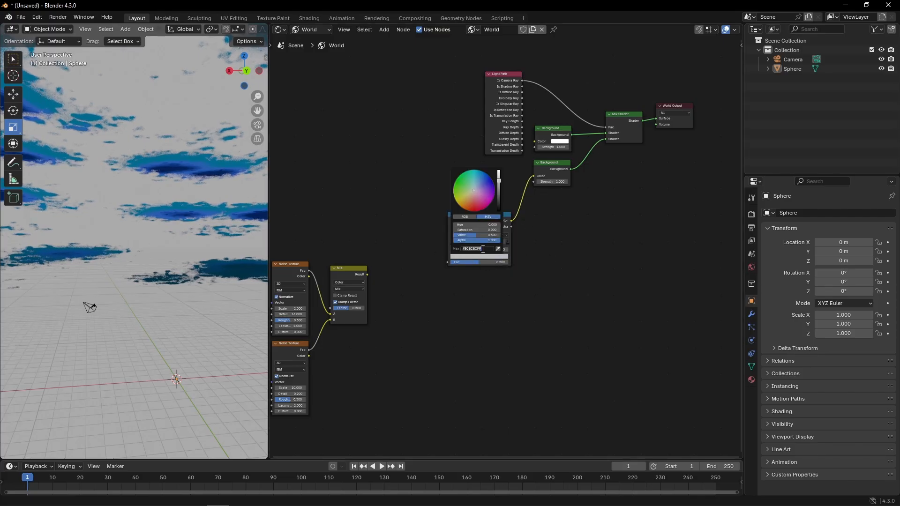
key(ctrl+v)
key(Return)
scroll(483, 309, up, 1)
scroll(484, 308, up, 2)
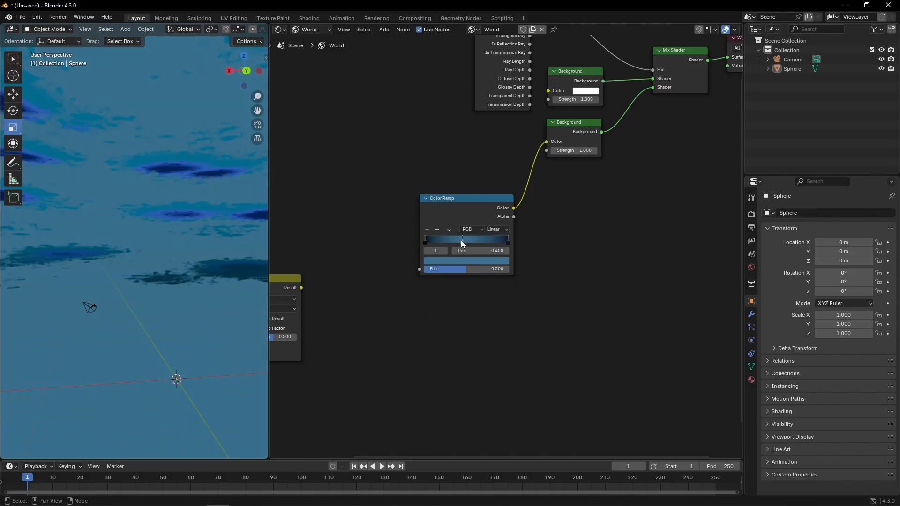
drag(461, 241, 457, 241)
Add a Linear Gradient Texture before the Color Ramp with its Color output linked to the ramp's Fac
drag(468, 199, 493, 200)
middle_drag(380, 227, 509, 204)
drag(569, 246, 522, 246)
text(gra)
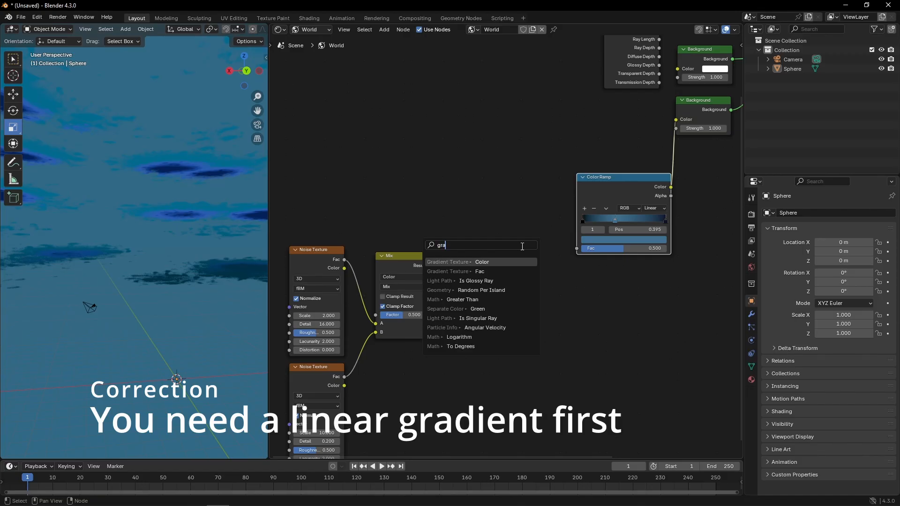
click(476, 263)
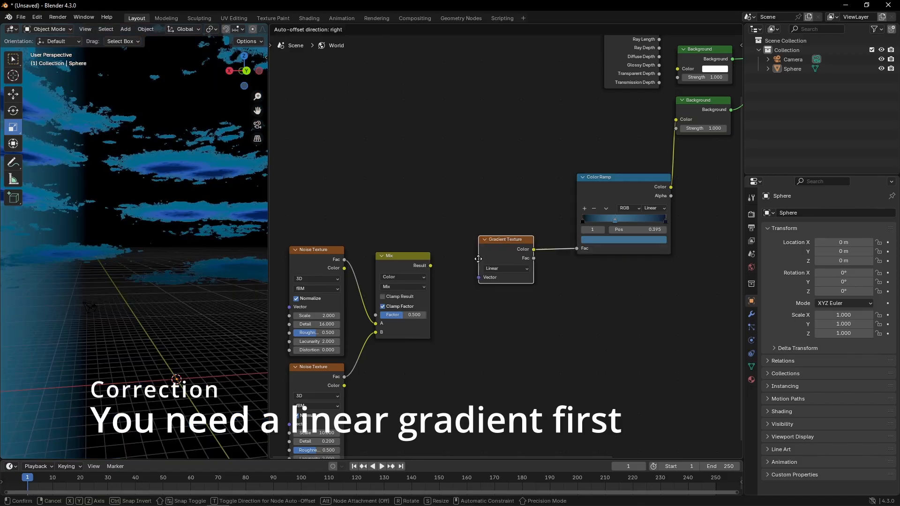
click(510, 274)
Move both Noise Textures and their Mix node together away from the Gradient Texture to make room
middle_drag(447, 237, 506, 225)
drag(338, 202, 473, 347)
drag(458, 254, 428, 251)
right_click(428, 251)
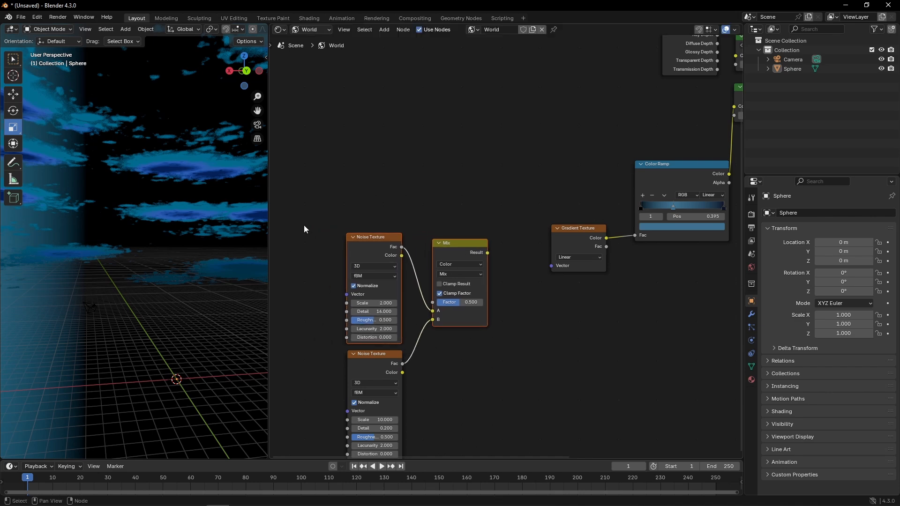
drag(303, 225, 488, 443)
drag(451, 257, 320, 307)
Add a Mapping node feeding the Gradient Texture's Vector and set its Location X to 0.1 m
drag(551, 266, 527, 267)
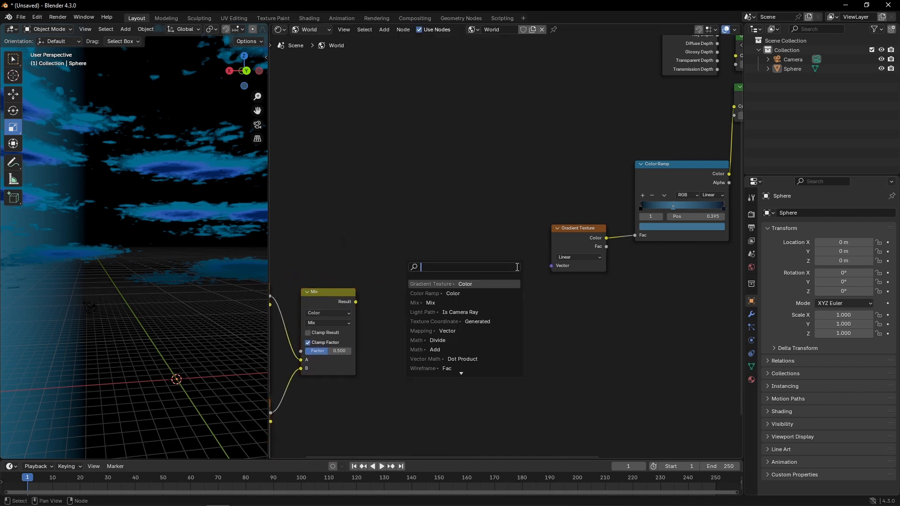
text(mapp)
click(492, 284)
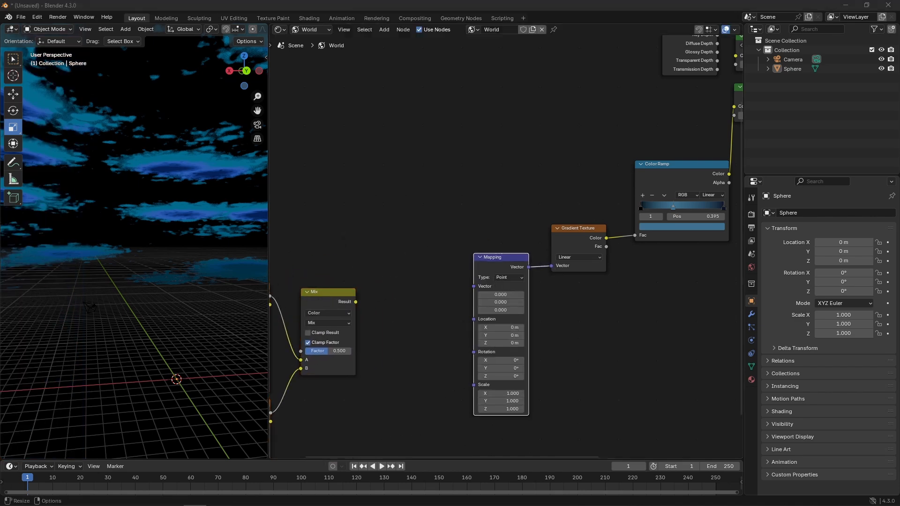
drag(500, 327, 507, 328)
Shift the Noise Texture and Mix node group lower to free space before the Mapping node
middle_drag(305, 323, 429, 269)
scroll(430, 269, down, 3)
drag(347, 209, 454, 336)
key(g)
click(376, 411)
right_click(331, 237)
Add a Texture Coordinate node above the Noise Texture group
key(shift+a)
text(te)
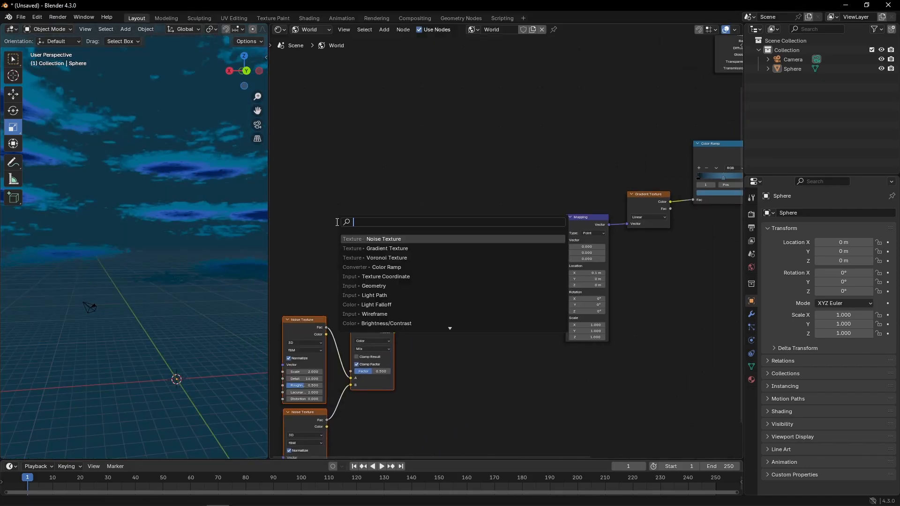
text(xture)
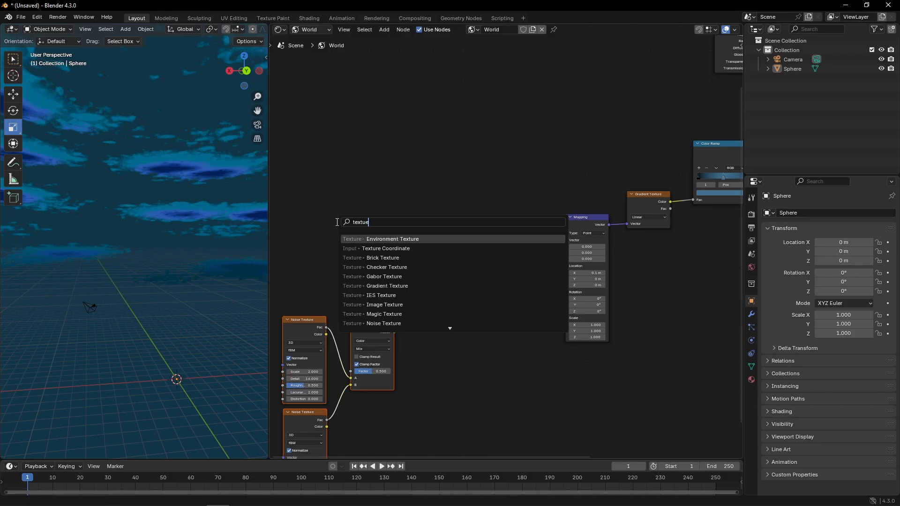
key(Down)
key(Return)
click(341, 218)
Add a Separate XYZ node with its Vector input linked to the Texture Coordinate's Generated output
drag(385, 229, 409, 232)
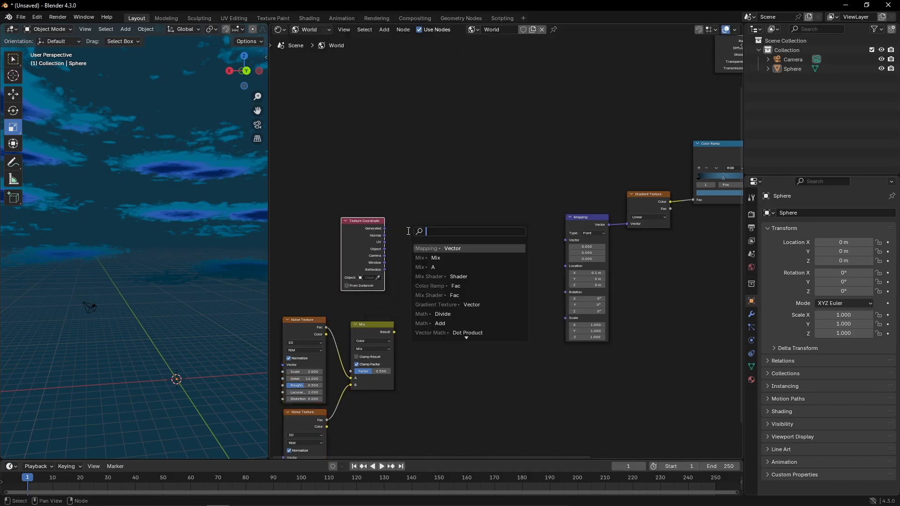
text(spe)
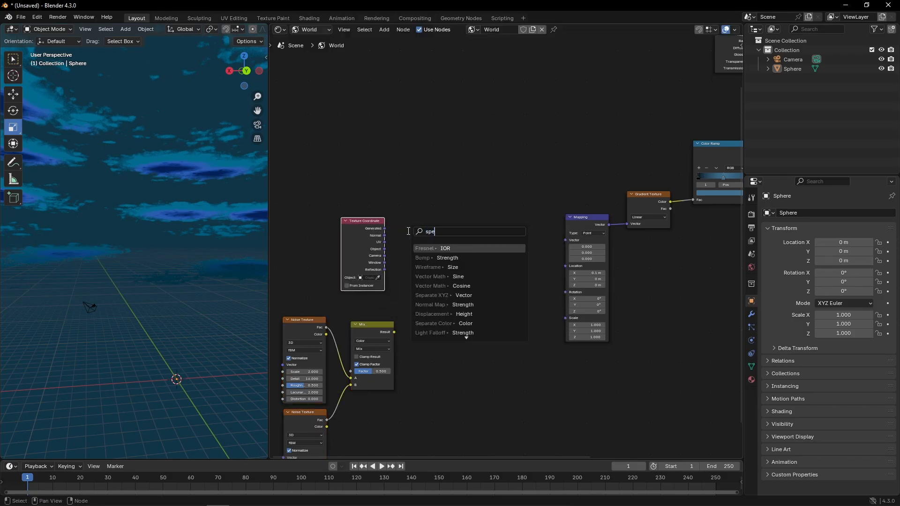
key(BackSpace)
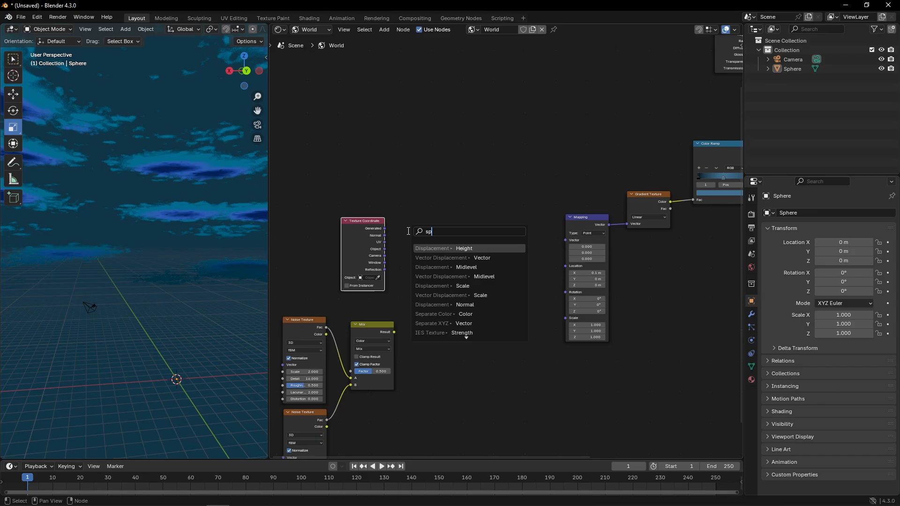
click(457, 324)
click(448, 279)
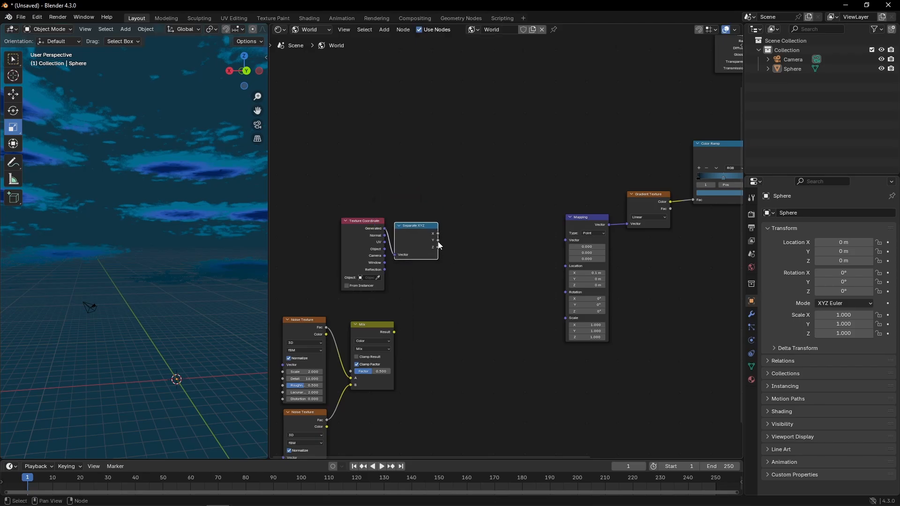
Add a Combine XYZ node, link Separate XYZ's Y to Y and Z to Z, and connect its Vector to Mapping's Vector
drag(438, 247, 477, 238)
text(com)
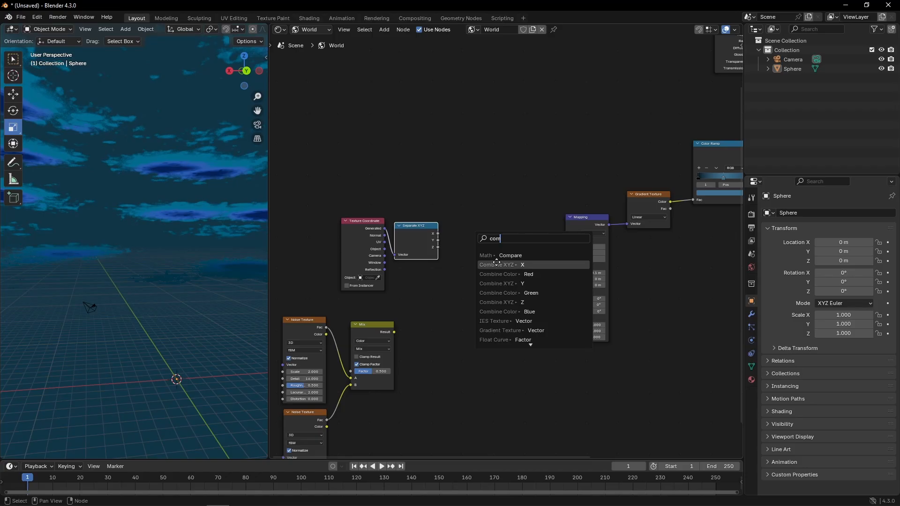
click(498, 265)
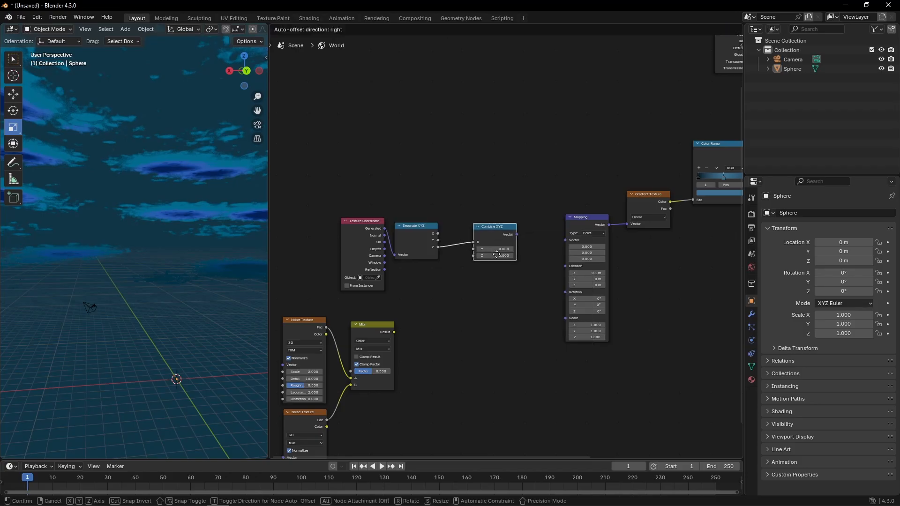
click(477, 261)
drag(474, 257, 438, 248)
drag(438, 241, 474, 250)
drag(473, 243, 565, 240)
drag(342, 202, 507, 256)
drag(494, 222, 483, 221)
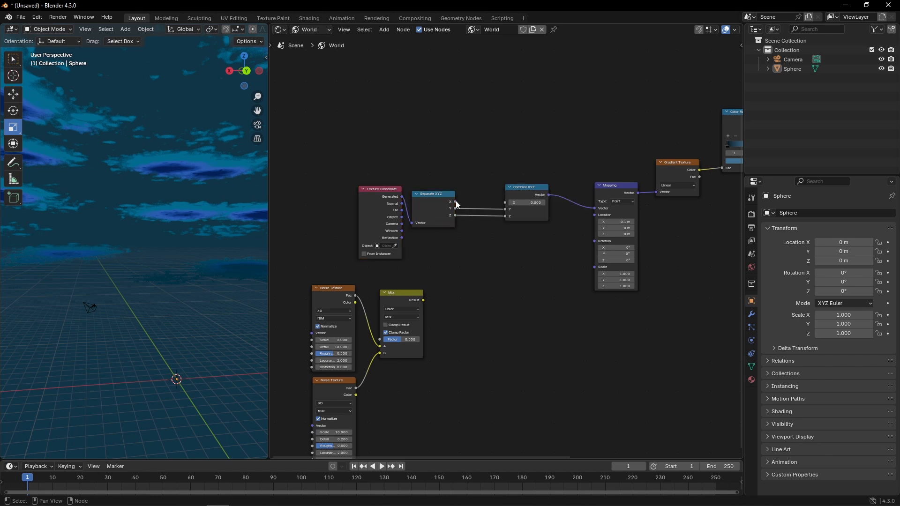
Add a Math Add node fed by Separate XYZ's X and link its Value output to Combine XYZ's X
key(shift+a)
text(add)
click(479, 271)
click(479, 268)
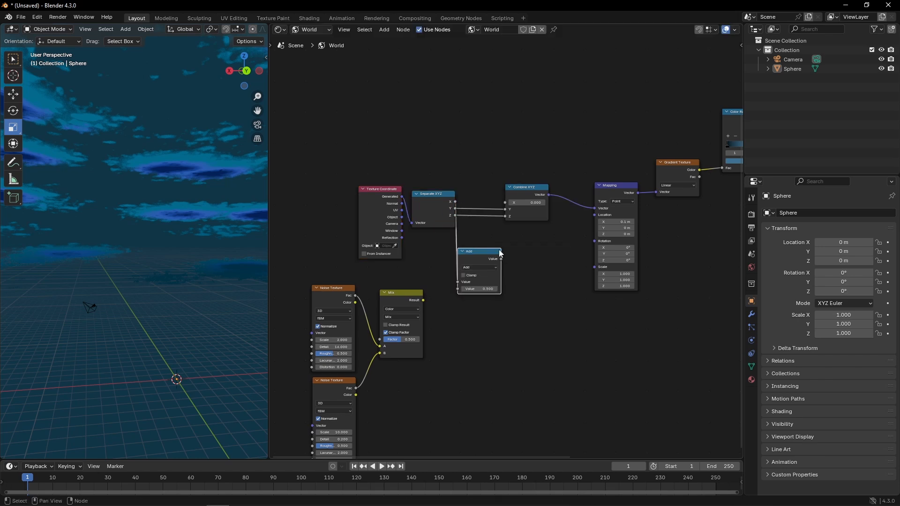
drag(501, 258, 505, 204)
Shift the Texture Coordinate and Separate XYZ nodes back and link the noise Mix's Result to the Add node's second Value
drag(348, 170, 400, 213)
drag(423, 300, 455, 286)
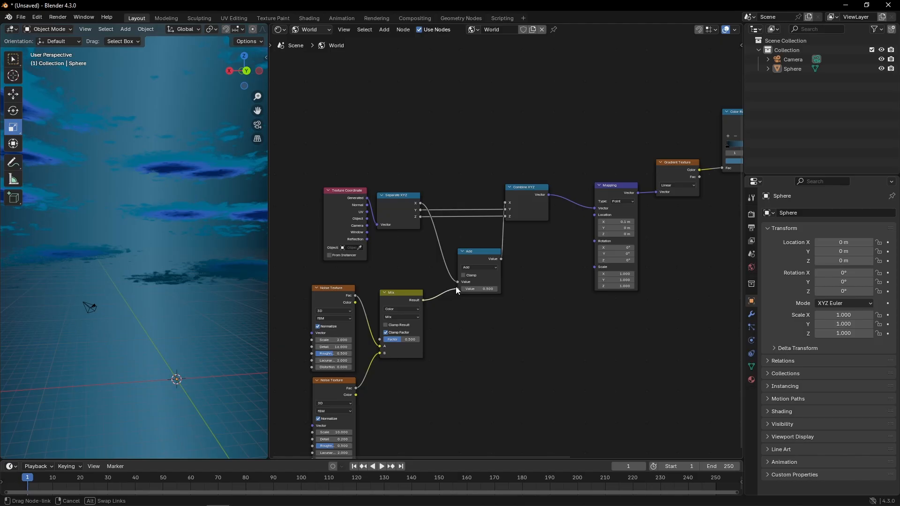
drag(480, 254, 469, 237)
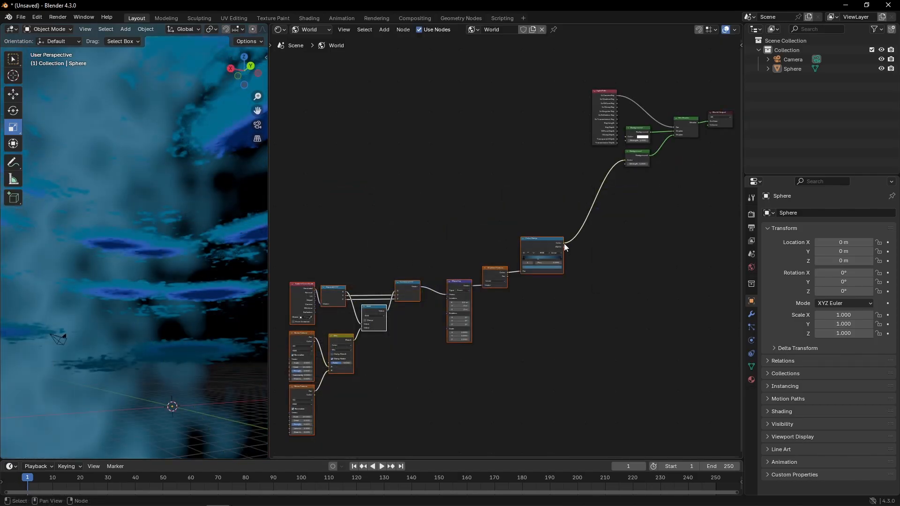
Insert a Color Mix node between the Color Ramp and the second Background, with the ramp's Color linked to B
drag(564, 243, 576, 198)
text(mix)
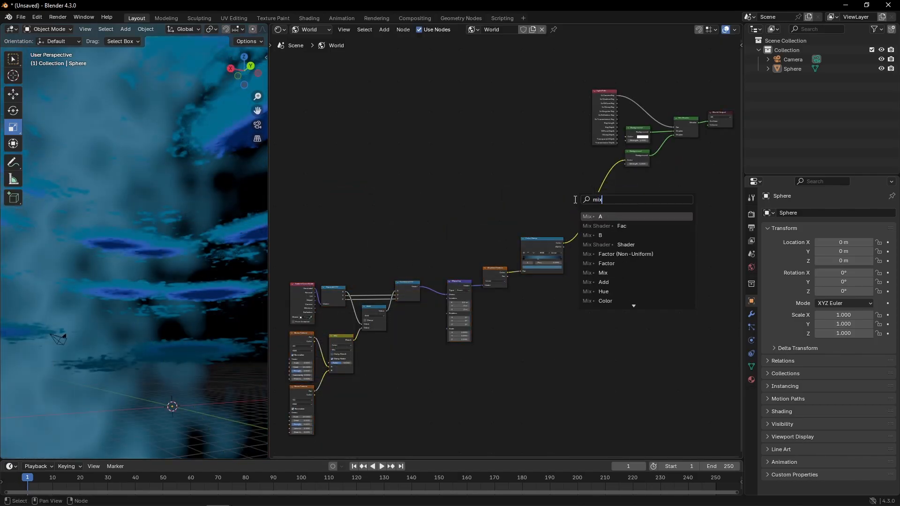
click(596, 234)
click(598, 221)
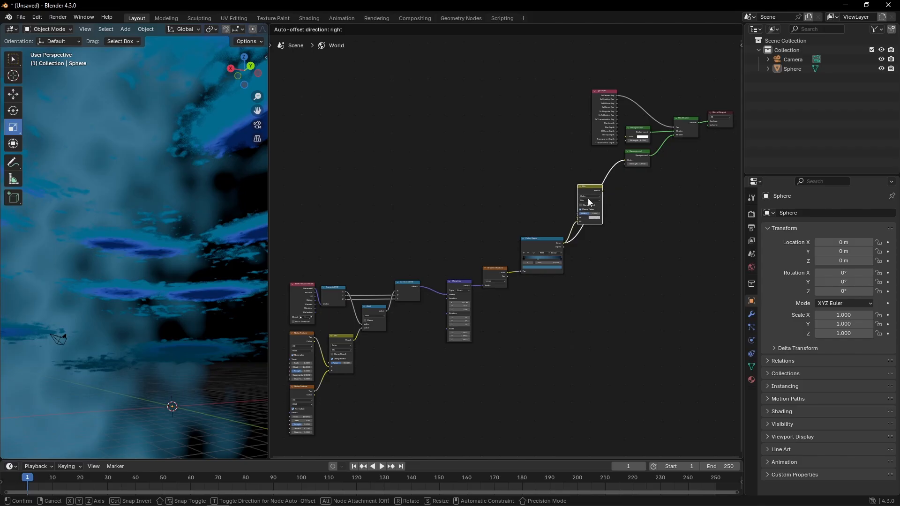
scroll(502, 177, up, 2)
Set the new Mix node's blending mode to Color Dodge and its Factor to 1
click(614, 184)
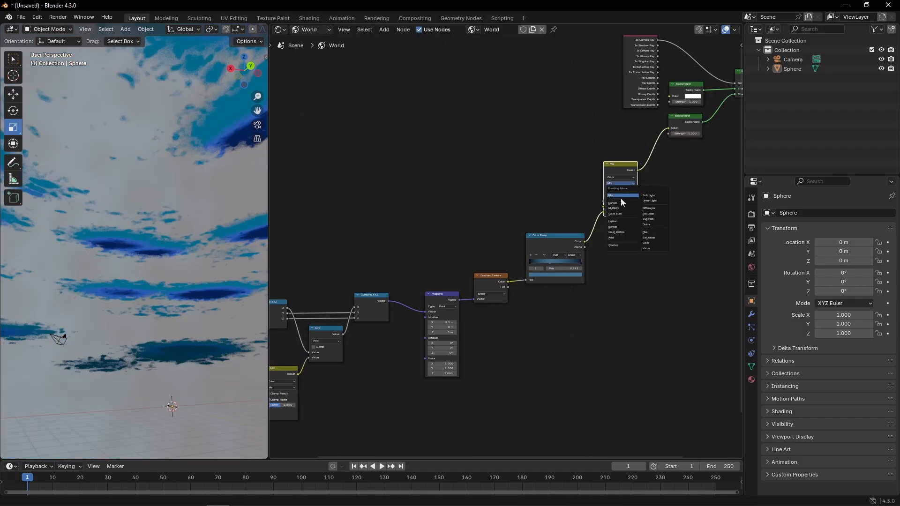
click(648, 196)
click(652, 192)
scroll(653, 187, up, 6)
click(675, 146)
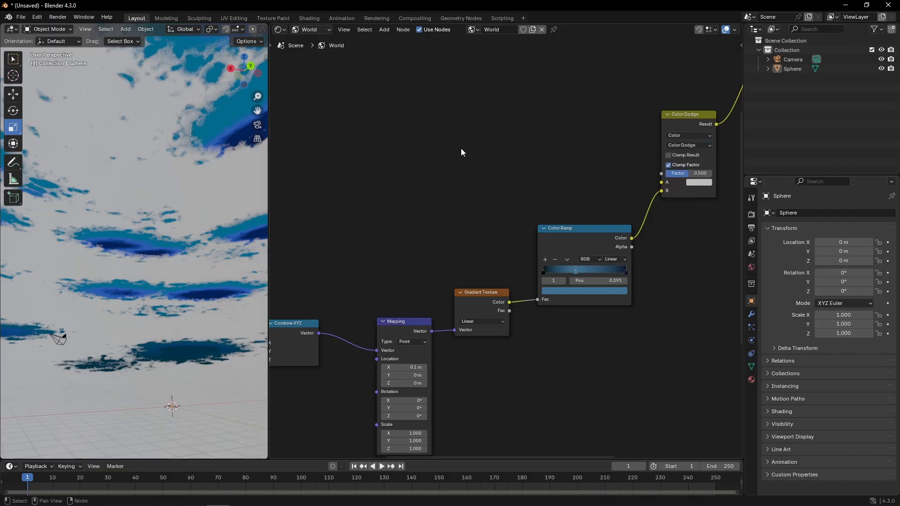
scroll(473, 151, down, 2)
middle_drag(449, 147, 451, 168)
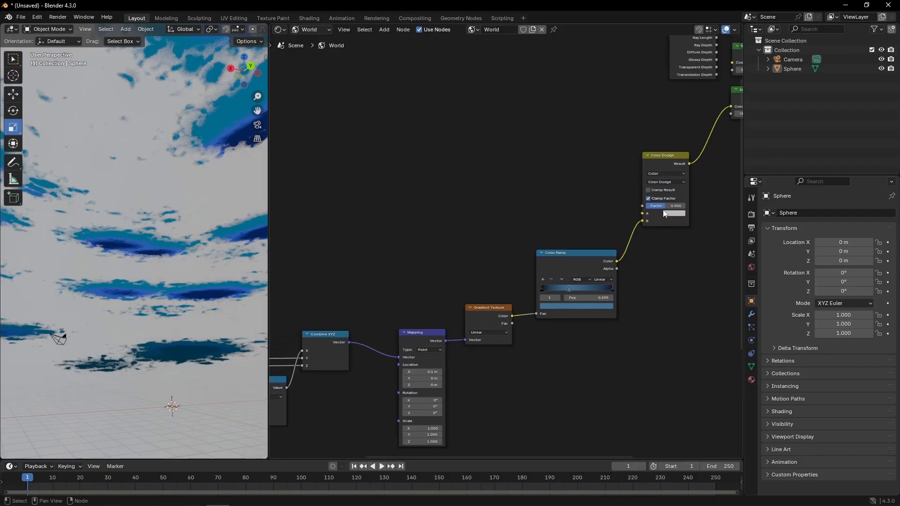
drag(664, 207, 687, 208)
middle_drag(524, 200, 533, 224)
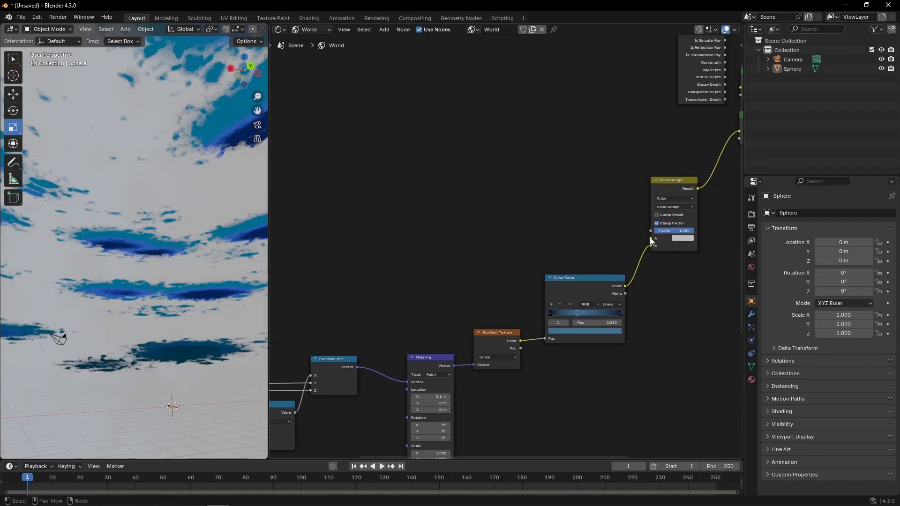
Add a Color Mix node with its Result linked to the Color Dodge node's A input, and place it above the Color Ramp
drag(650, 237, 592, 200)
text(mix)
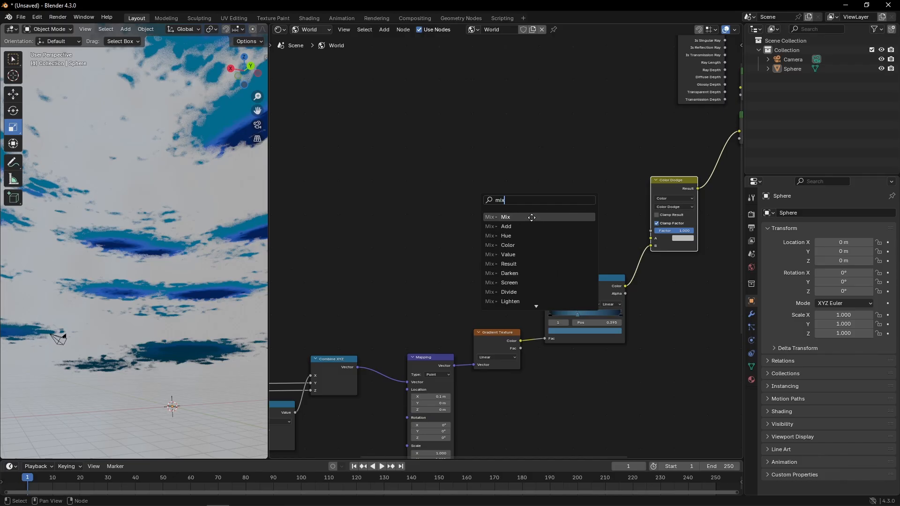
click(532, 217)
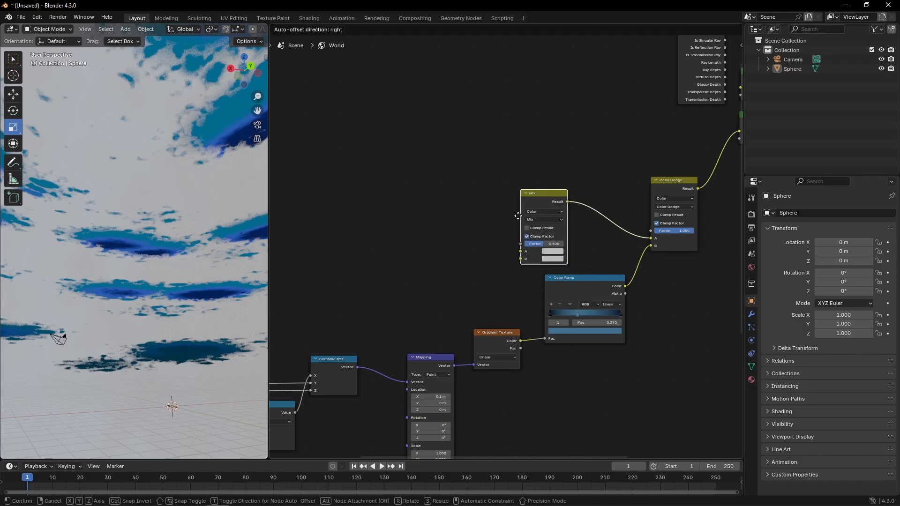
click(556, 188)
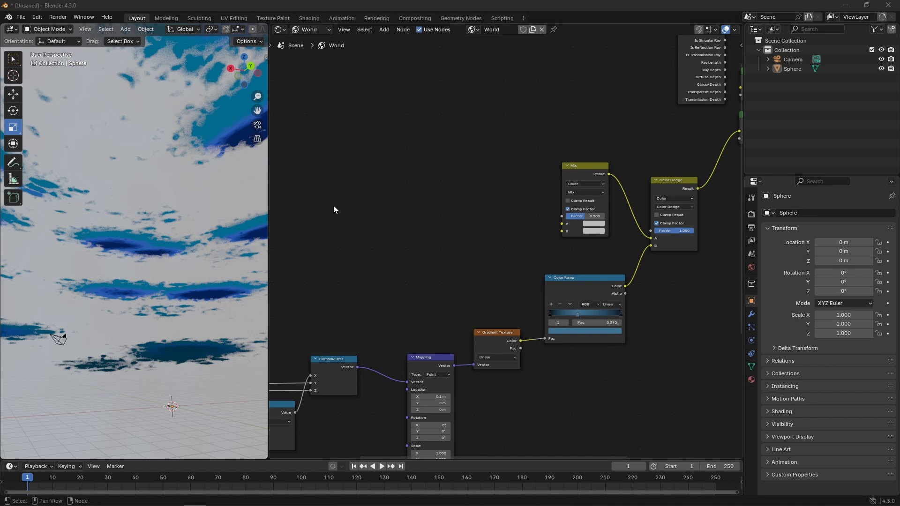
Duplicate the Gradient Texture and Mapping nodes and place the copies in the empty area above the originals
click(486, 339)
shift+click(424, 357)
key(shift+d)
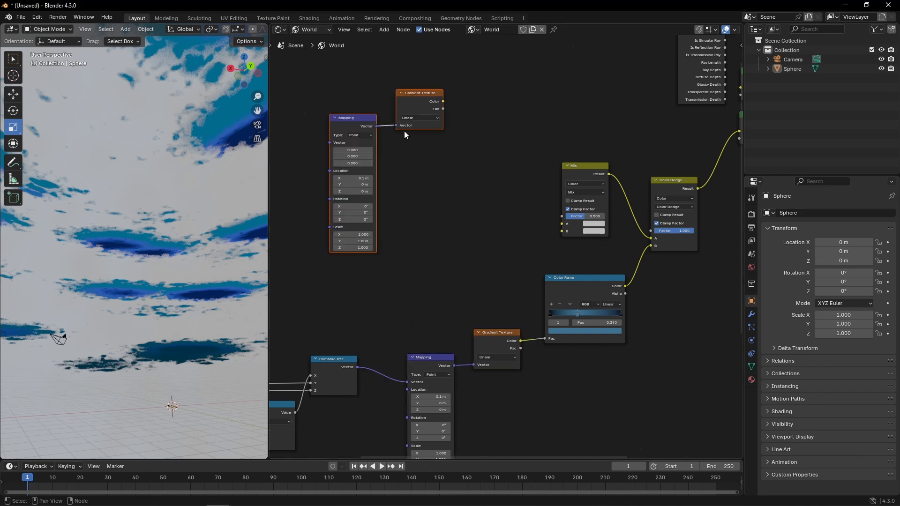
click(431, 121)
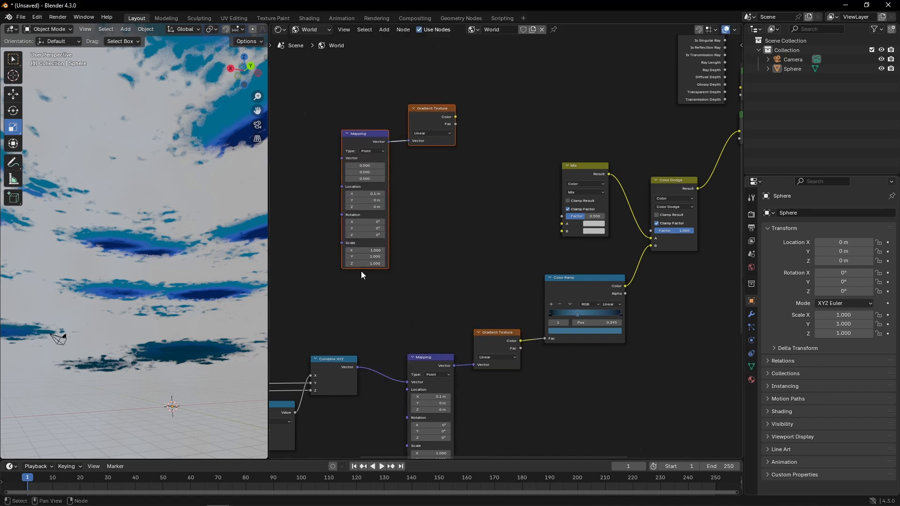
Set the duplicated Mapping node's Scale Z to 1.5 and its Rotation Y to 90°
click(370, 263)
text(1.5)
key(Return)
click(369, 228)
text(-)
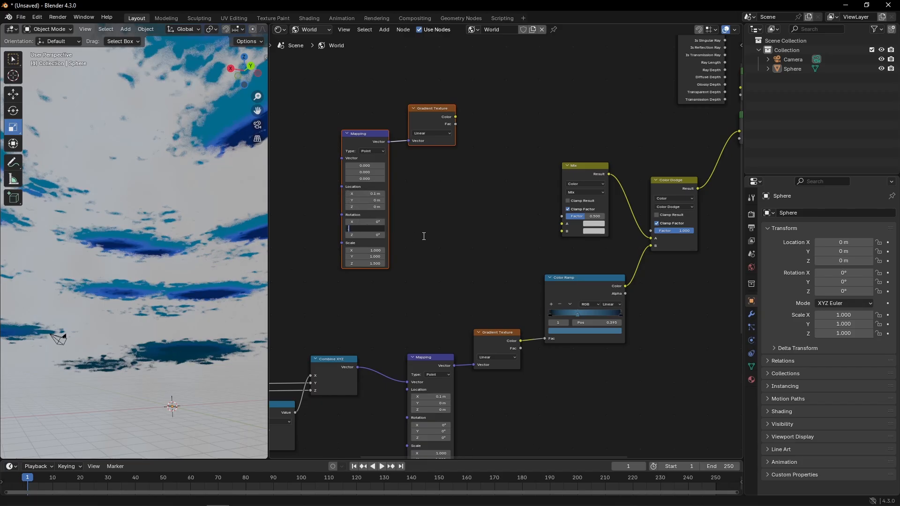
text(0)
key(Return)
middle_drag(424, 234, 513, 251)
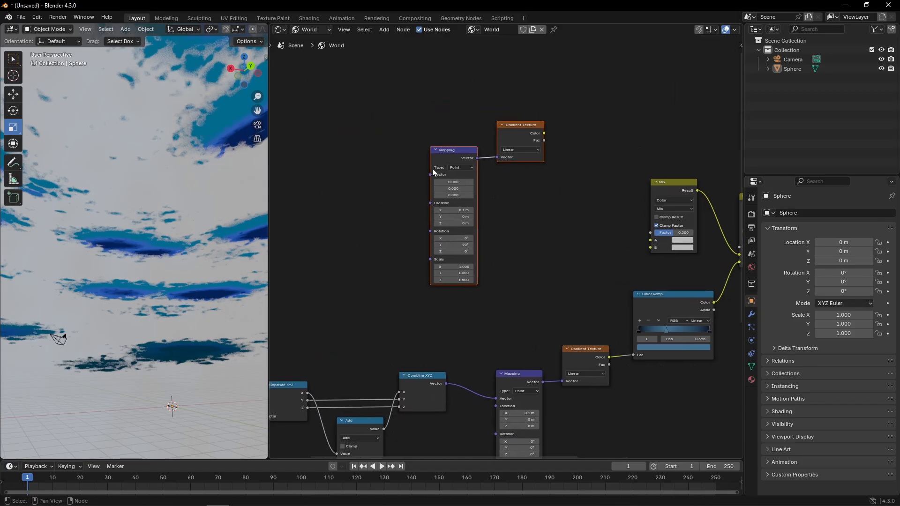
drag(430, 175, 403, 174)
text(texture)
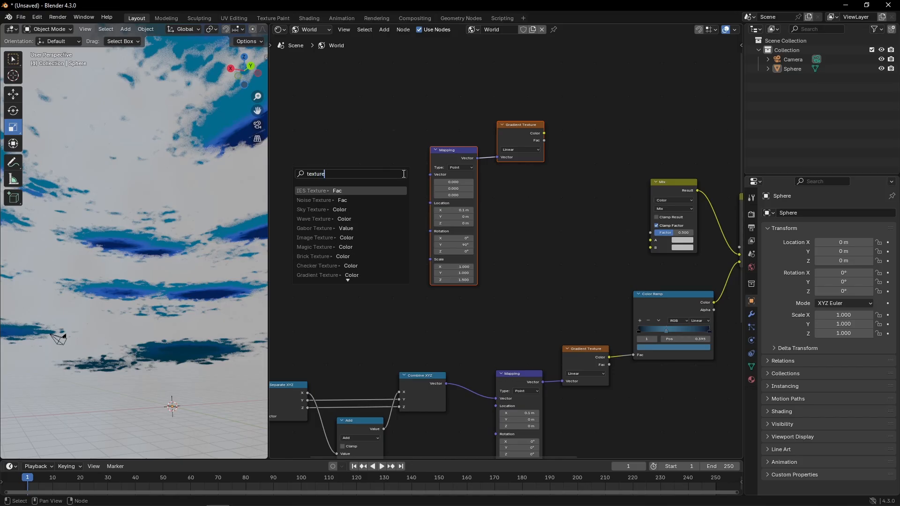
text( c)
key(Down)
key(Down)
key(Down)
key(Down)
key(Down)
key(Down)
key(Down)
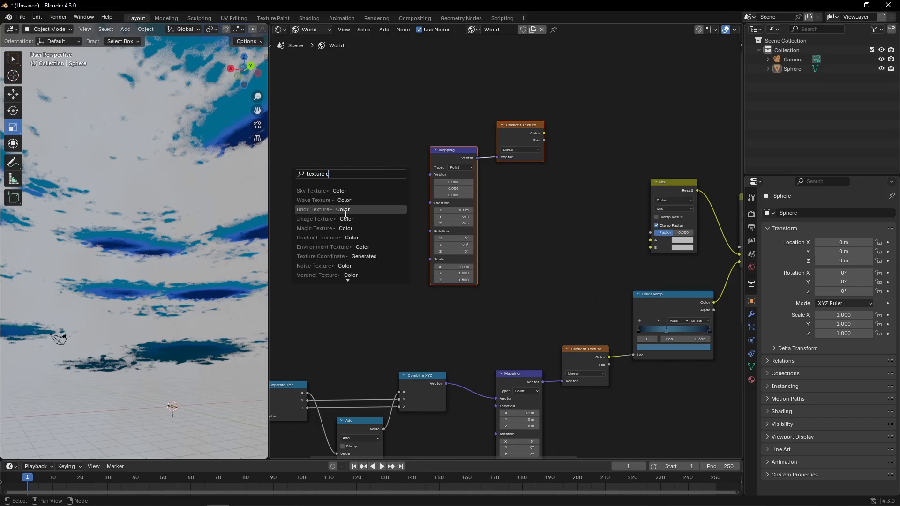
key(Return)
Copy the existing Texture Coordinate node beside the duplicated Mapping node and link its Generated output to Mapping's Vector
click(296, 350)
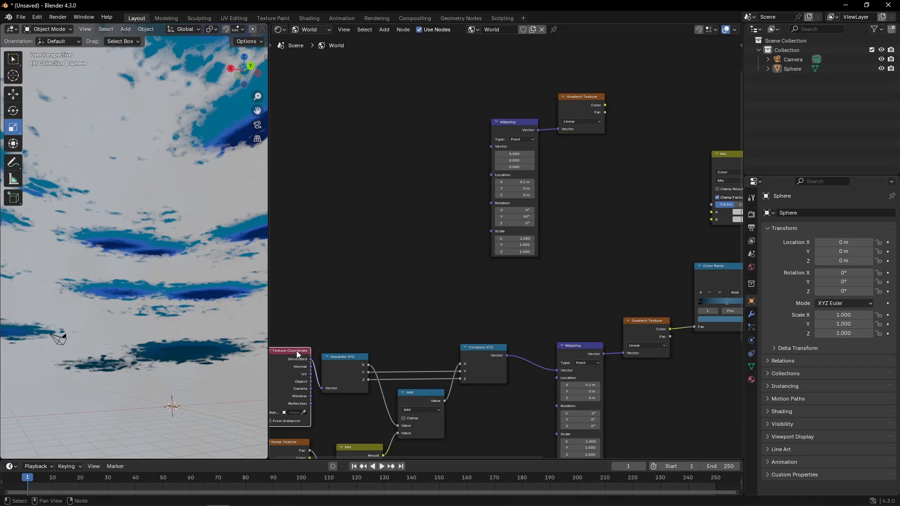
key(ctrl+c)
key(ctrl+v)
drag(393, 140, 486, 145)
drag(369, 132, 410, 141)
Link the duplicated Gradient Texture's Color to the new Mix node's A and insert a Color Ramp between them
middle_drag(455, 99, 417, 107)
drag(567, 113, 676, 226)
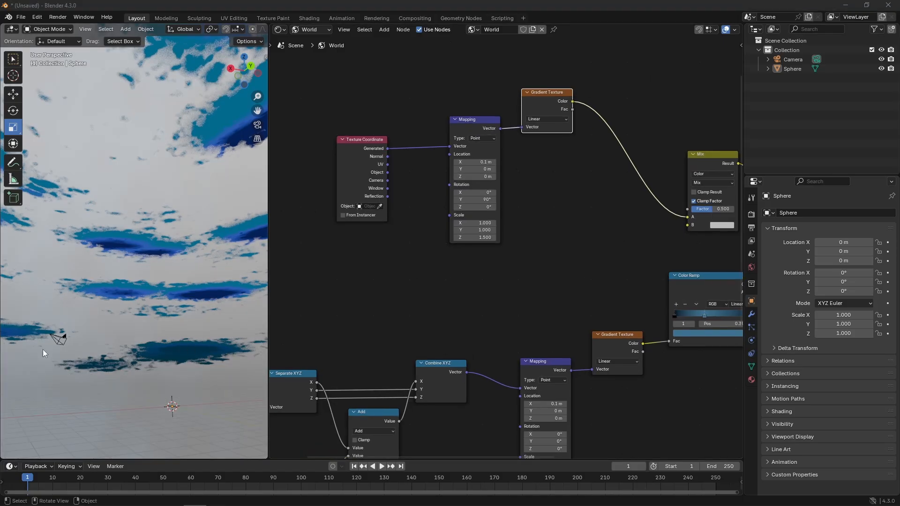
drag(573, 101, 593, 159)
text(colo)
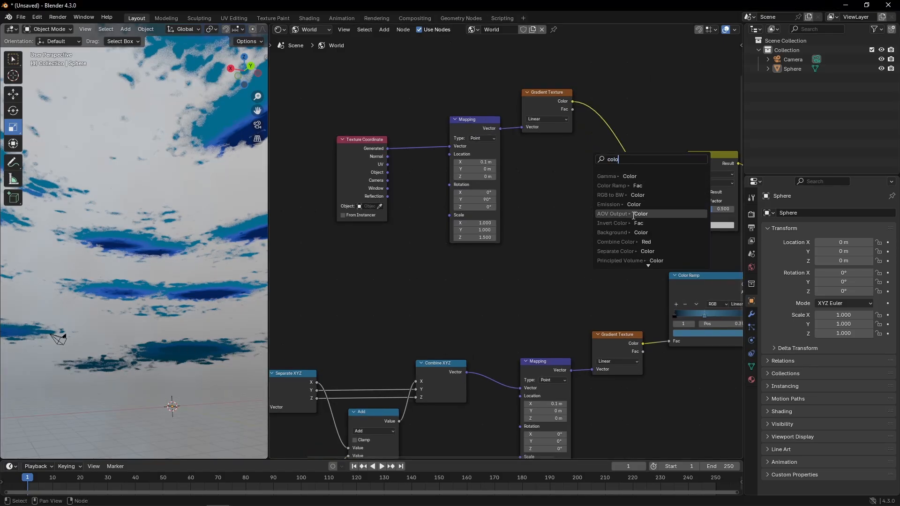
click(618, 186)
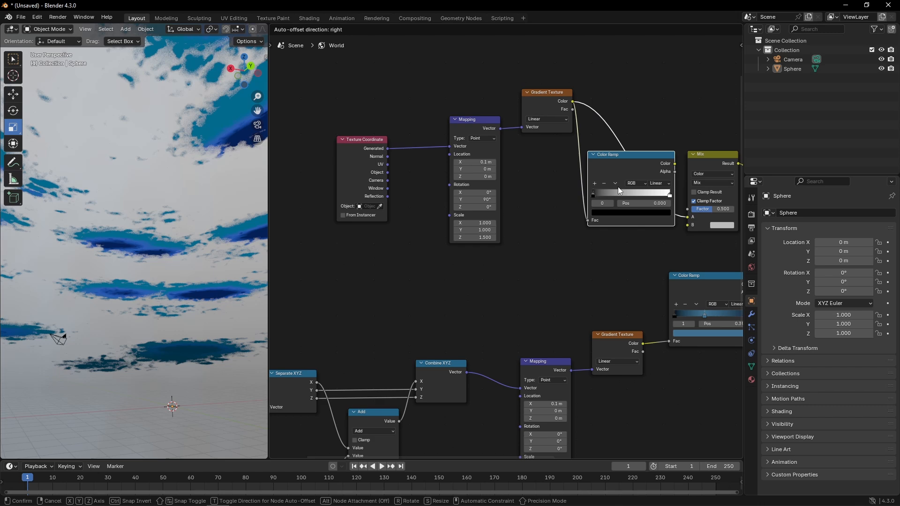
click(311, 270)
Tighten the upper chain of Texture Coordinate, Mapping, Gradient Texture and Color Ramp nodes and move it away from the Mix node
drag(341, 106, 528, 191)
drag(544, 102, 544, 169)
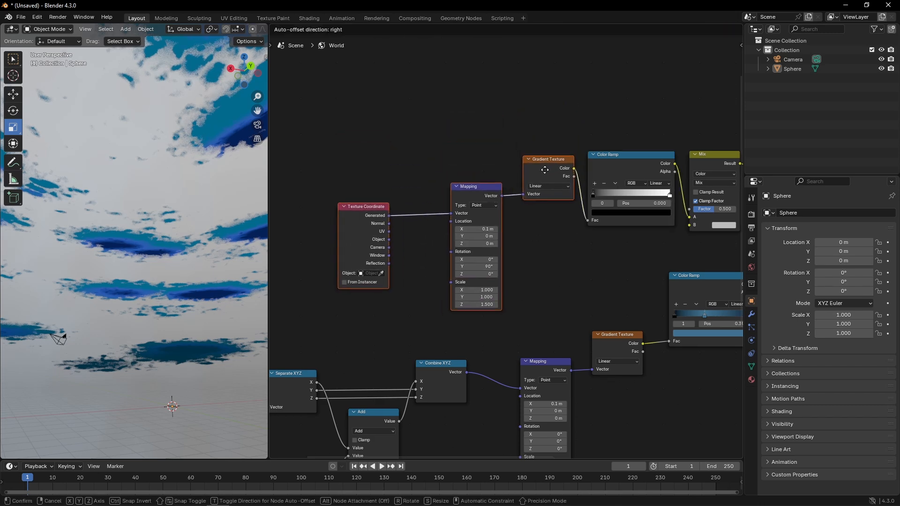
drag(303, 167, 471, 225)
drag(478, 189, 493, 159)
drag(376, 191, 429, 172)
drag(359, 128, 646, 241)
drag(618, 163, 441, 144)
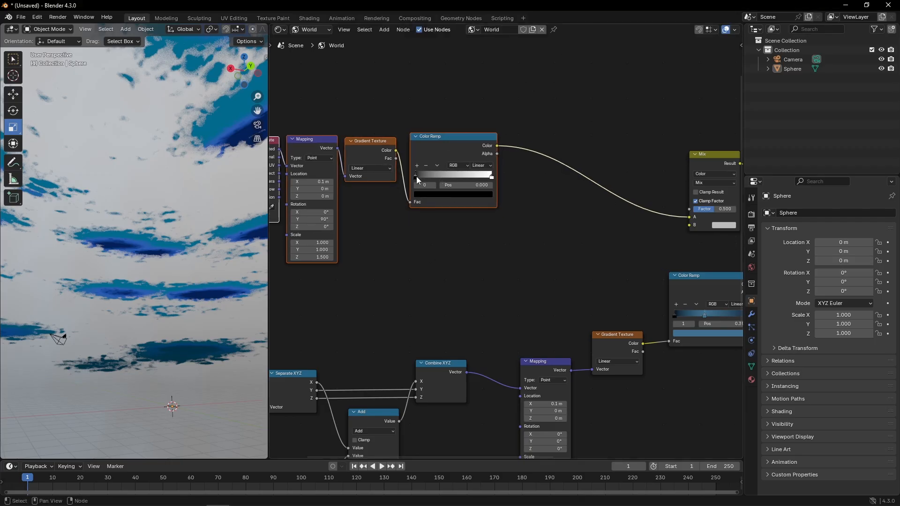
Set the first stop of the upper Color Ramp to the blue #006E99FF
click(448, 194)
key(ctrl+v)
key(Return)
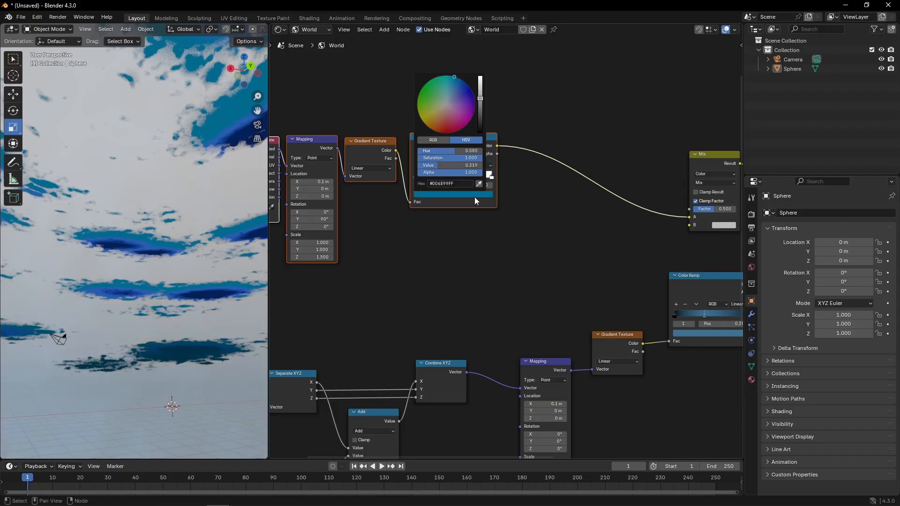
click(501, 178)
click(493, 178)
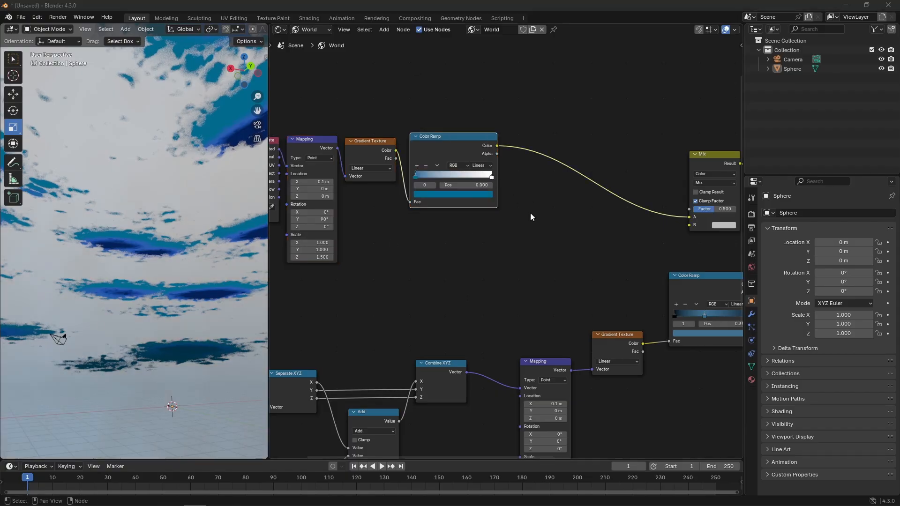
Move the upper Color Ramp's end stop to 0.677 and set its color to #070A23FF
click(491, 177)
click(479, 196)
key(ctrl+v)
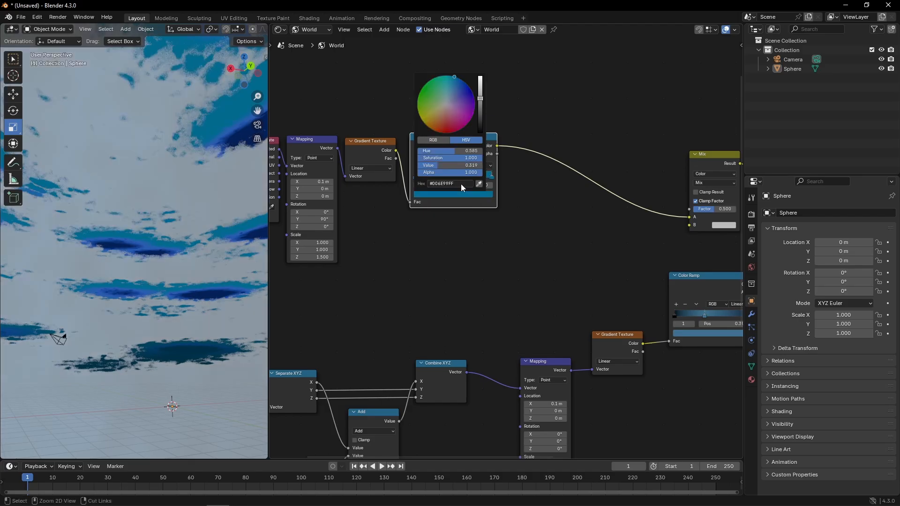
drag(492, 176, 467, 176)
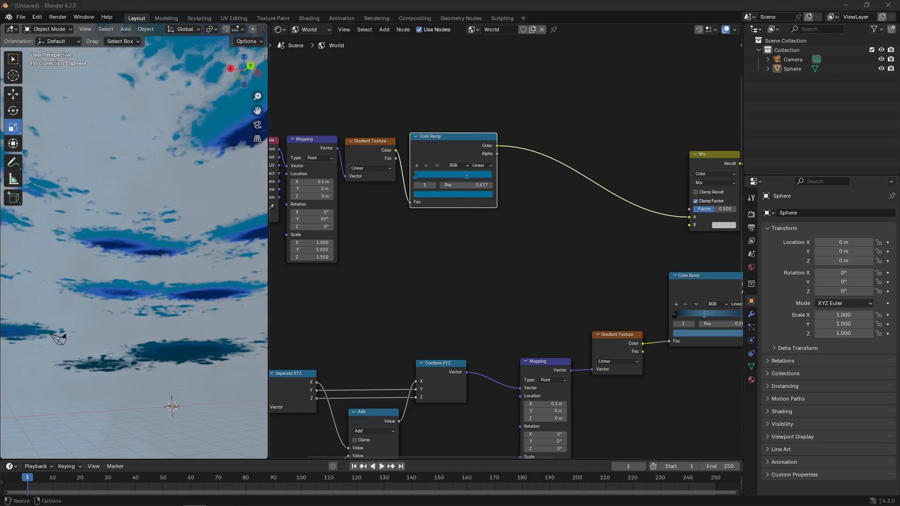
click(459, 194)
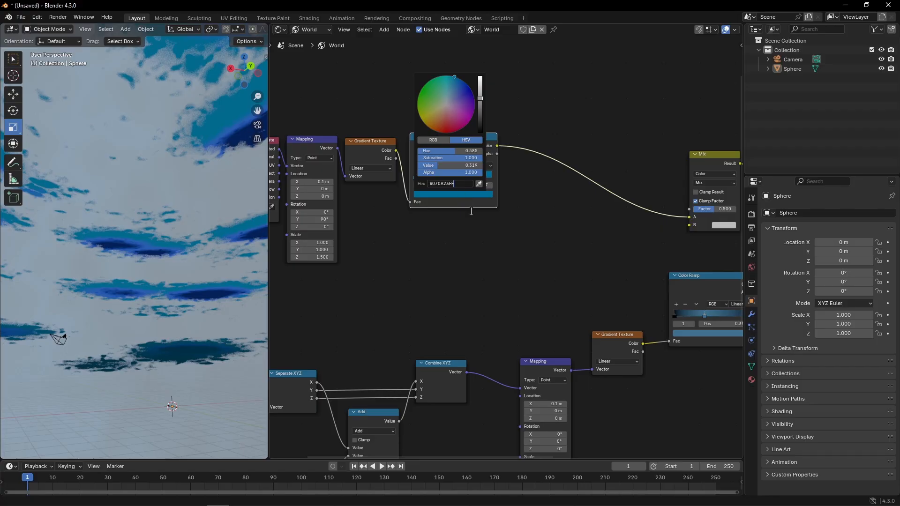
key(ctrl+v)
Nudge the ramp's dark end stop toward the start and position a middle stop at about 0.344
scroll(483, 193, up, 2)
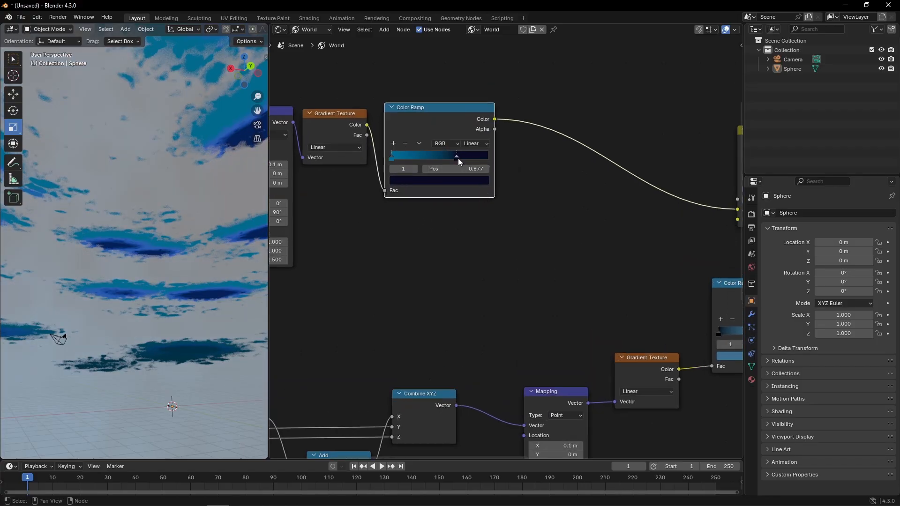
drag(456, 158, 454, 159)
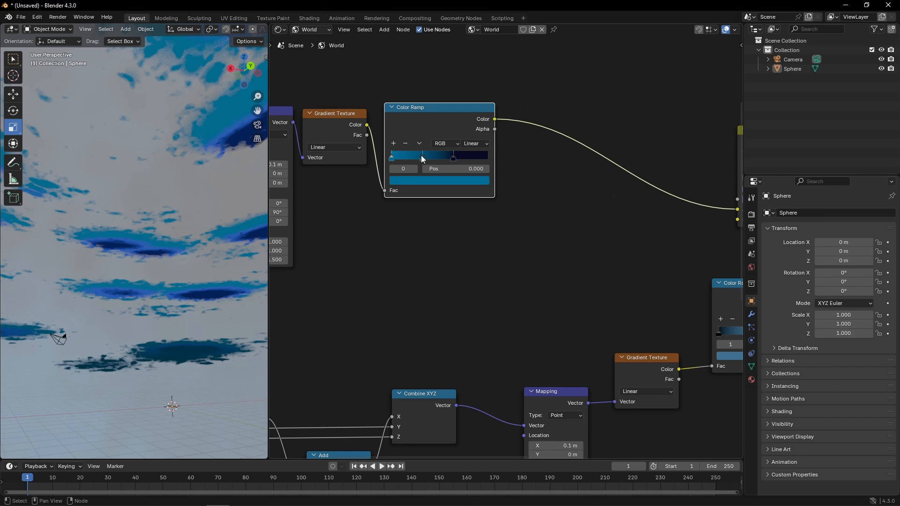
drag(407, 158, 425, 159)
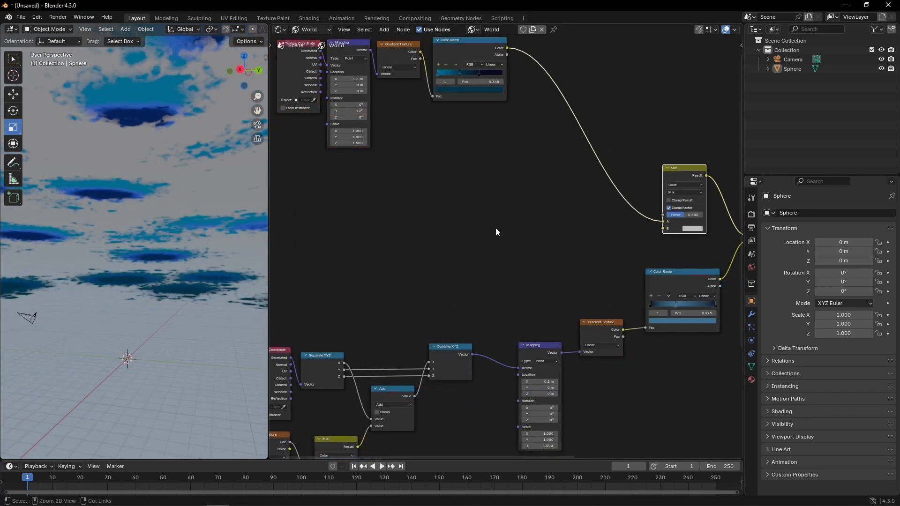
Paste a copy of the Mix node, link its Result to the original Mix's B, and set its blending mode to Soft Light
key(ctrl+v)
drag(517, 204, 662, 228)
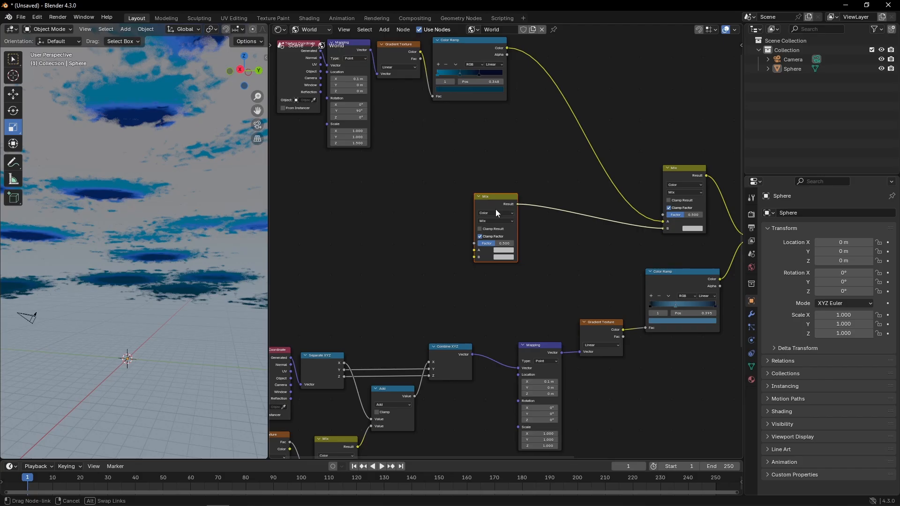
drag(496, 209, 498, 212)
click(492, 226)
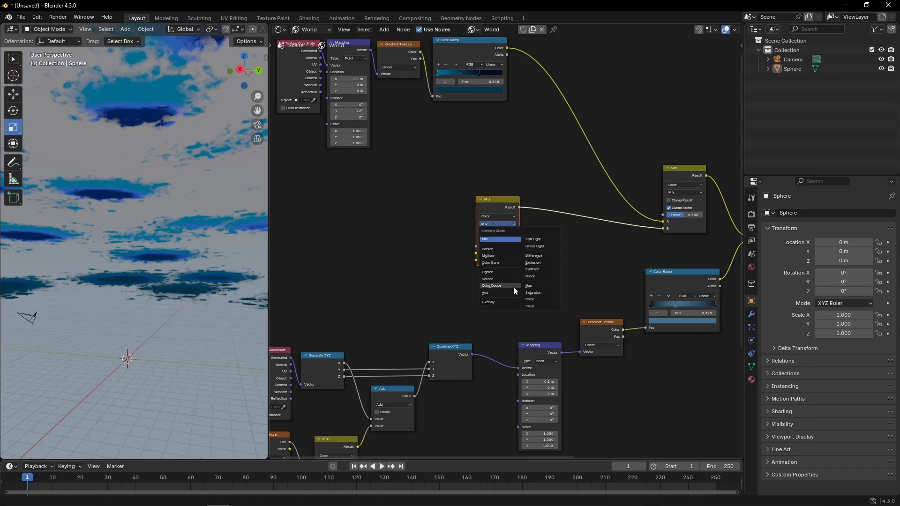
click(533, 240)
drag(489, 203, 498, 210)
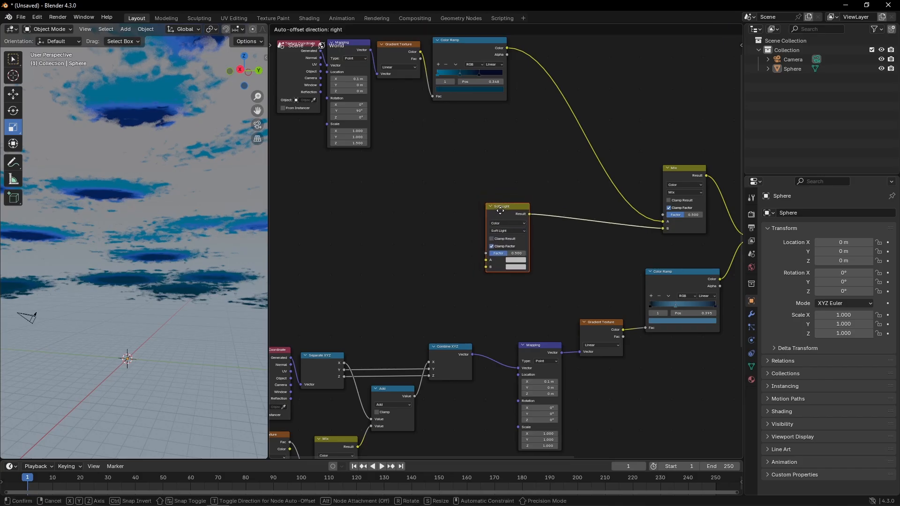
Add a Voronoi Texture node and link its Color output to the Soft Light node's B input
middle_drag(406, 223, 468, 217)
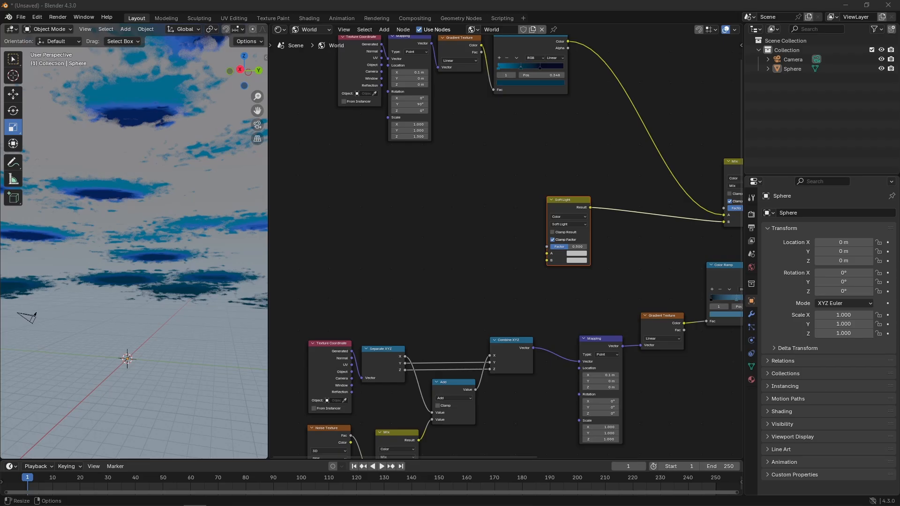
right_click(380, 204)
key(Escape)
key(shift+a)
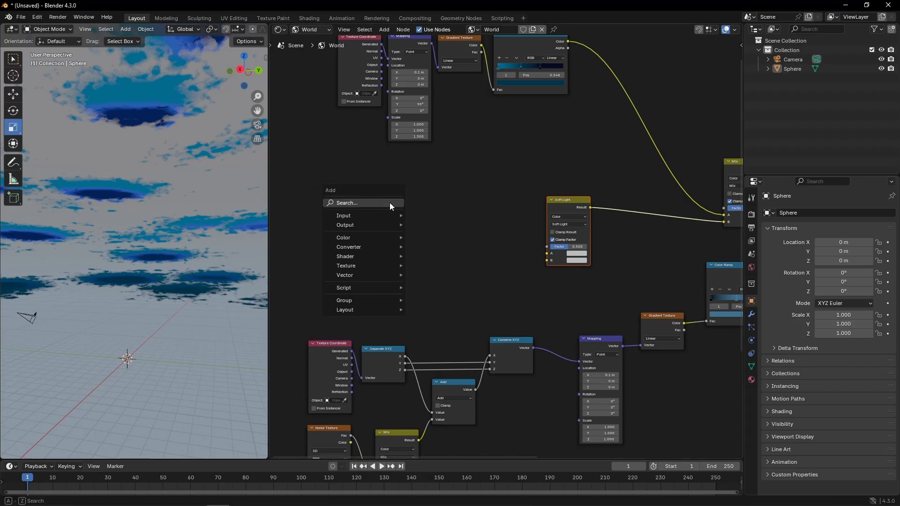
click(389, 203)
text(vor)
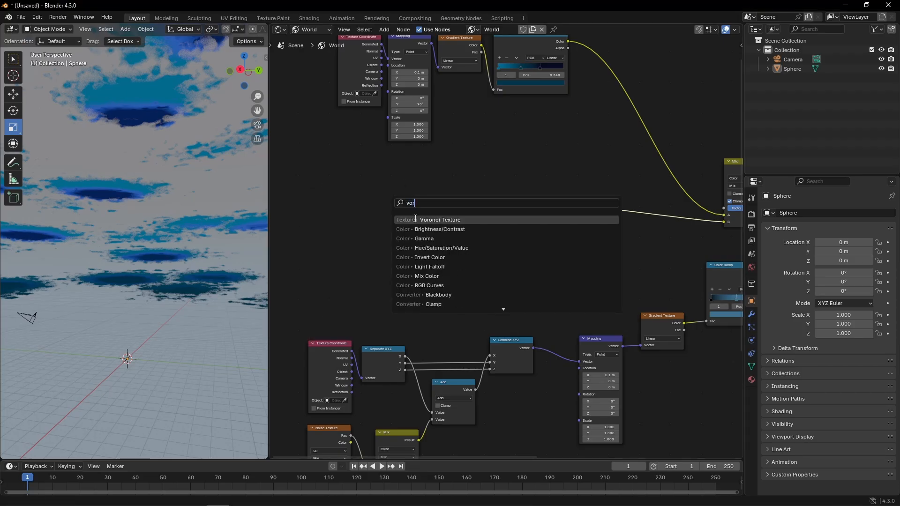
click(416, 220)
click(406, 228)
drag(426, 226, 544, 259)
Set the Voronoi Texture's Scale to 100
click(414, 259)
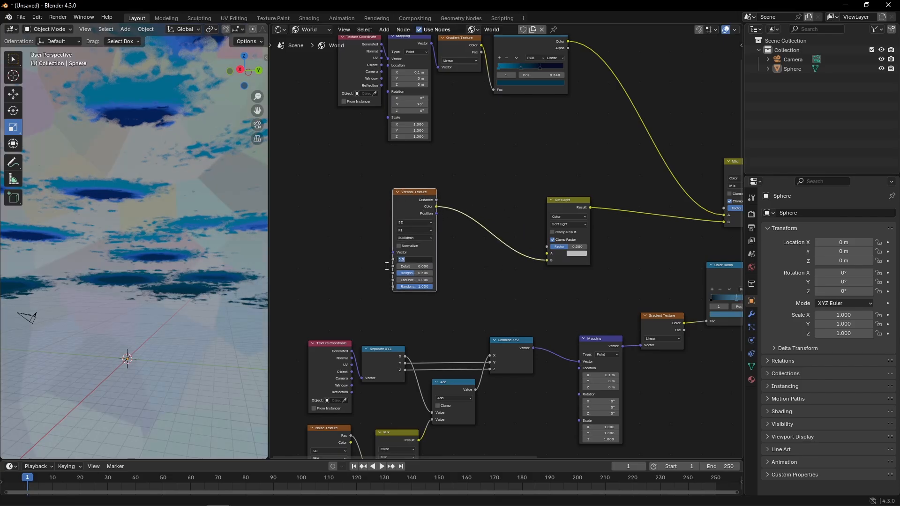
text(199)
key(Return)
Add a Color Ramp between the Voronoi's Distance and the Soft Light node's A, and set Soft Light's Factor to 1
drag(408, 197, 412, 217)
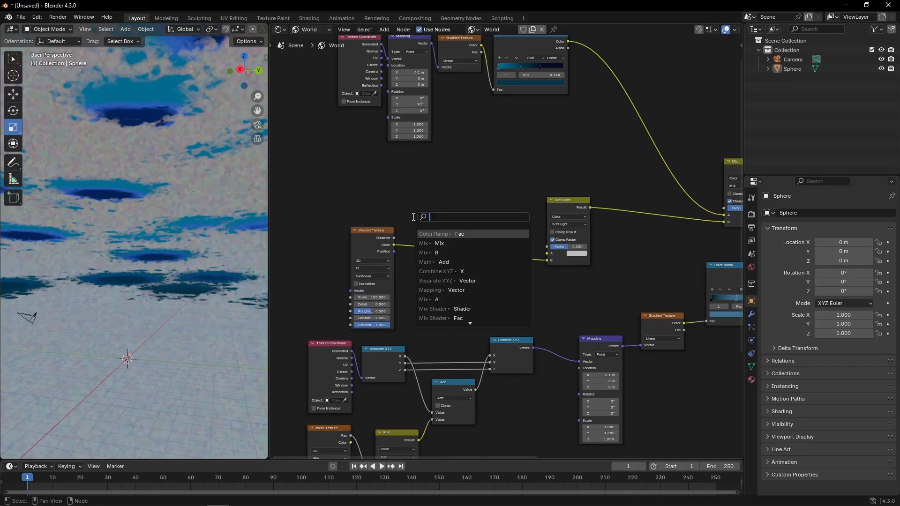
text(colo)
click(434, 243)
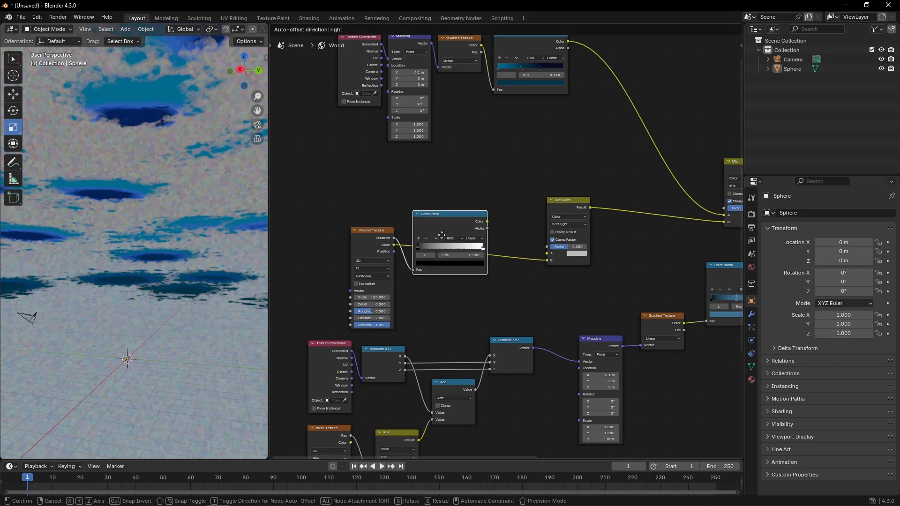
click(434, 201)
drag(488, 177, 588, 247)
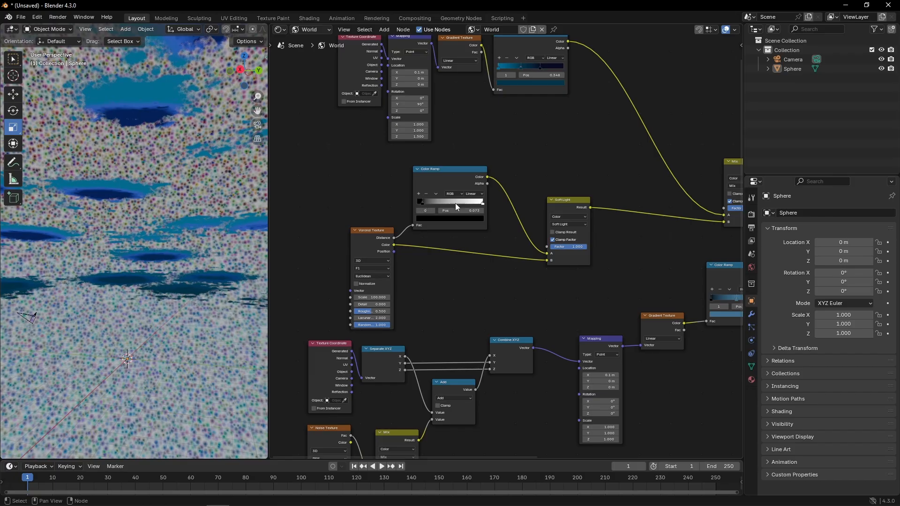
Move the Voronoi Color Ramp's white stop ahead of the black one and place the black stop at 0.145
drag(483, 203, 412, 205)
middle_drag(244, 174, 207, 155)
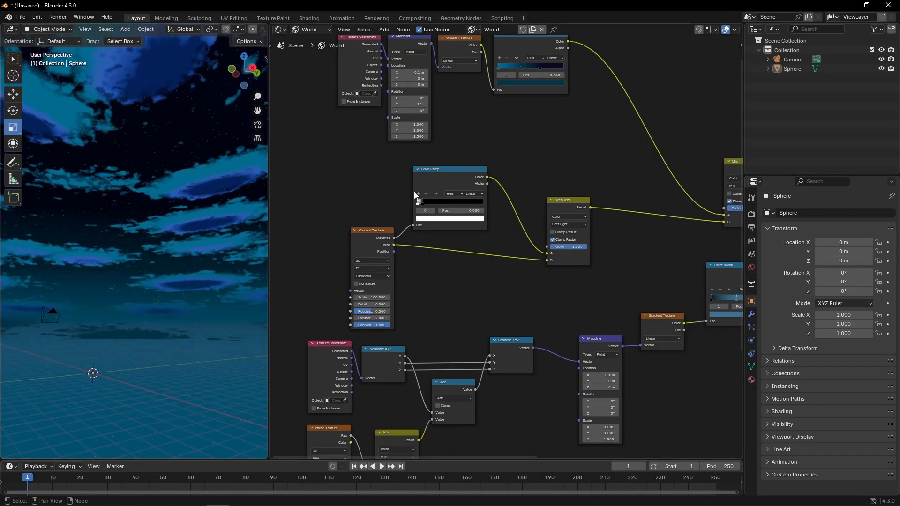
scroll(381, 182, up, 2)
click(382, 181)
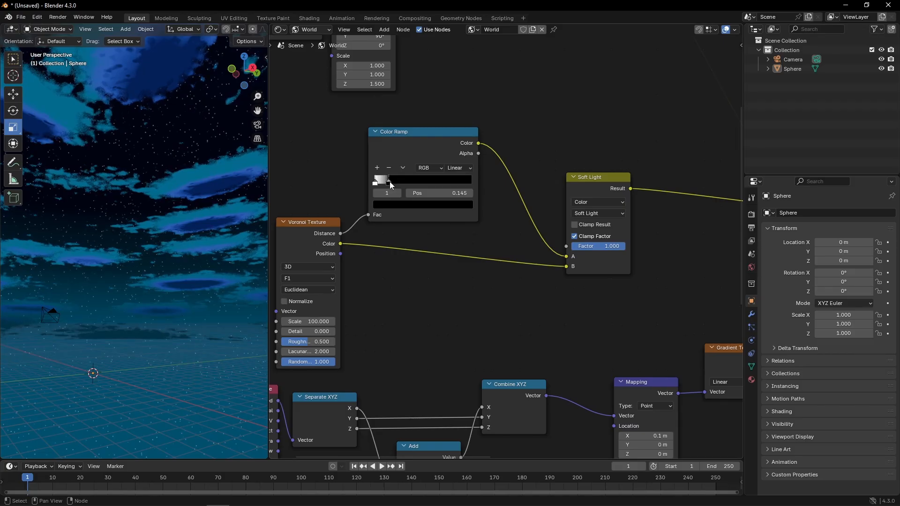
Select the Voronoi Color Ramp's white stop and inspect the stars across the sky
click(378, 182)
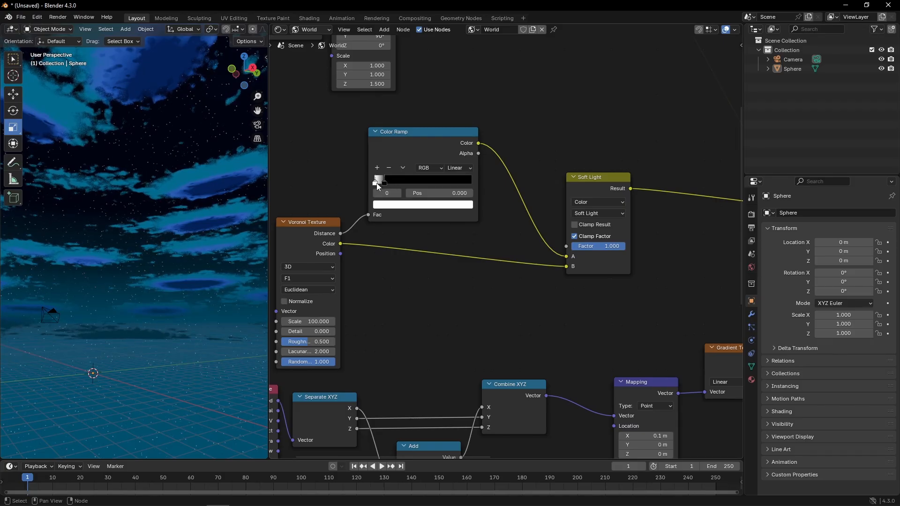
middle_drag(220, 185, 210, 166)
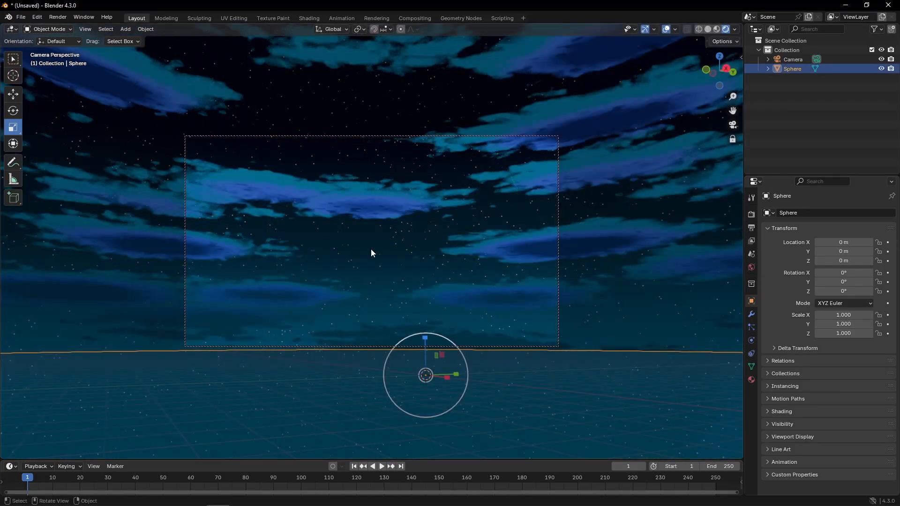
Add a UV Sphere for the moon with a radius of 1 m
key(shift+a)
mouse_move(373, 285)
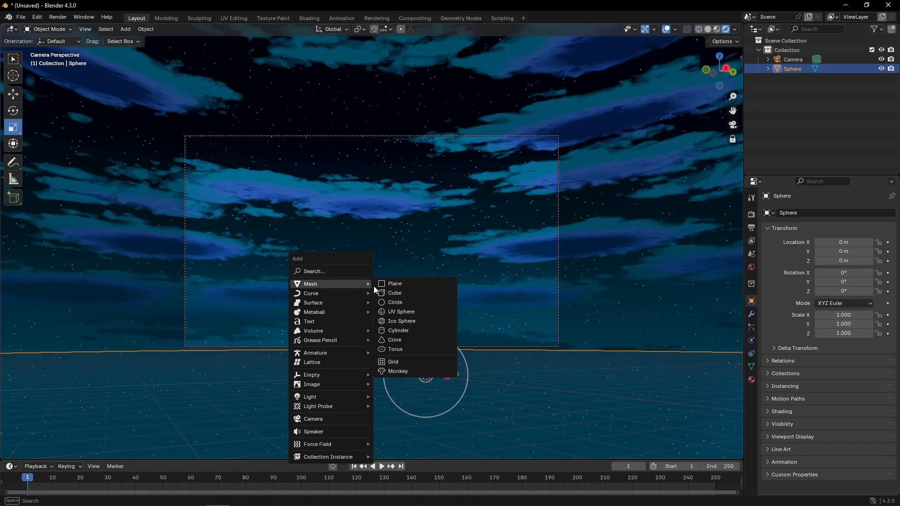
click(394, 313)
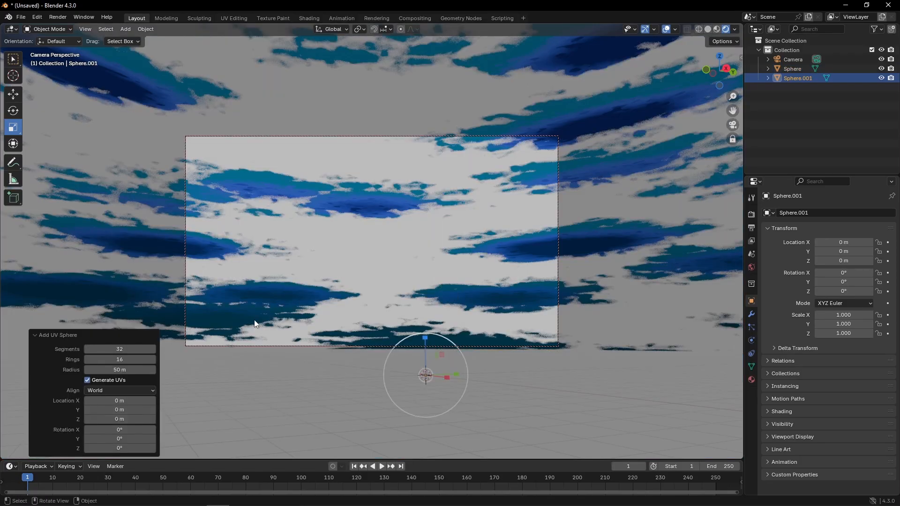
click(118, 370)
text(11)
key(Return)
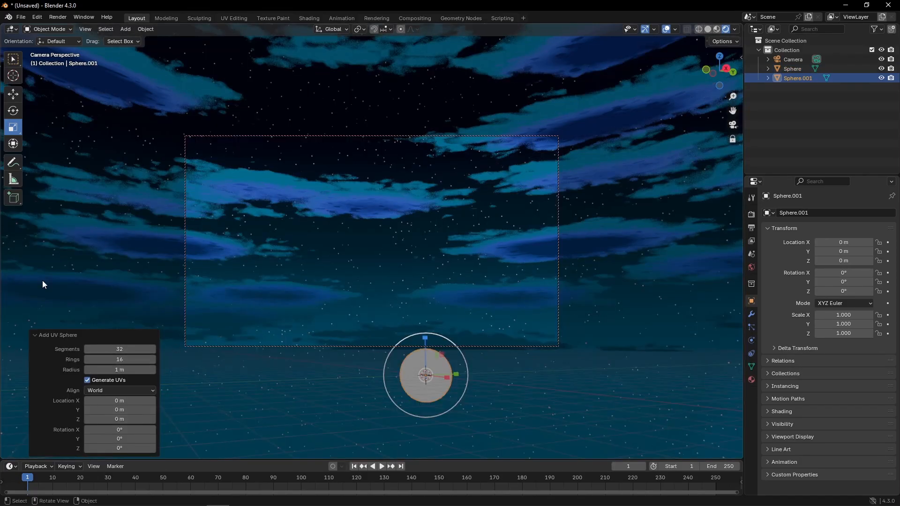
Move the moon sphere up to Z about 18.2 m, set Location X to -55 m, and shift Y to about 14.8 m
click(13, 95)
drag(426, 340, 421, 150)
drag(456, 191, 270, 134)
drag(843, 242, 818, 242)
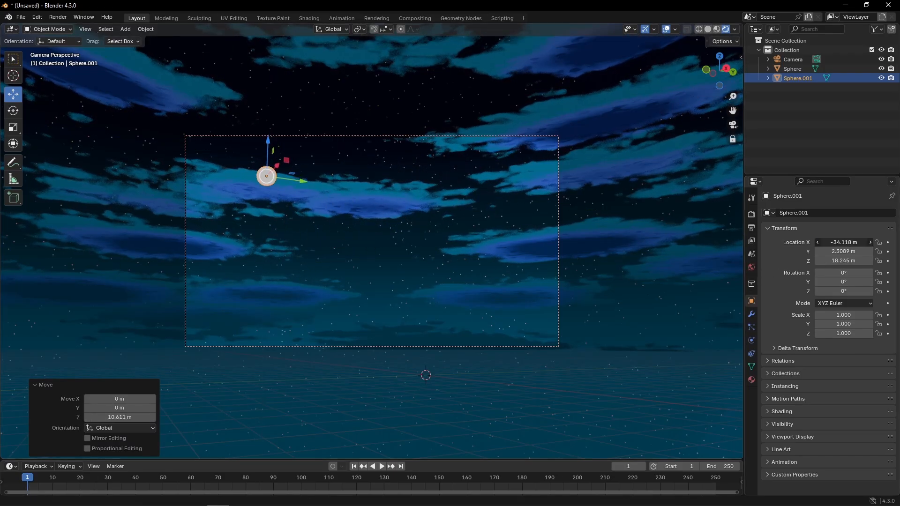
click(849, 242)
text(55)
key(Return)
drag(263, 222, 343, 215)
Scale the moon sphere to 5 on all axes and reposition it at about Y 47.4 m, Z 26.3 m
drag(843, 315, 843, 333)
text(5)
key(Return)
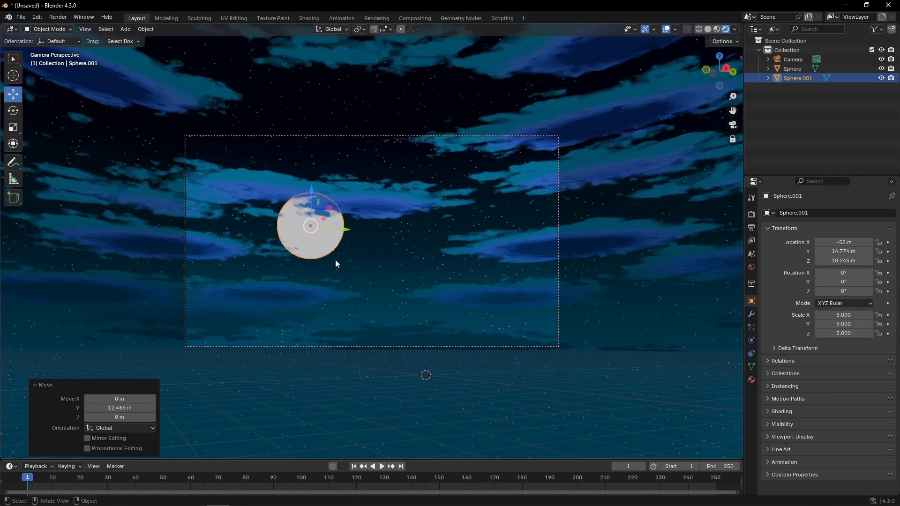
drag(329, 210, 499, 191)
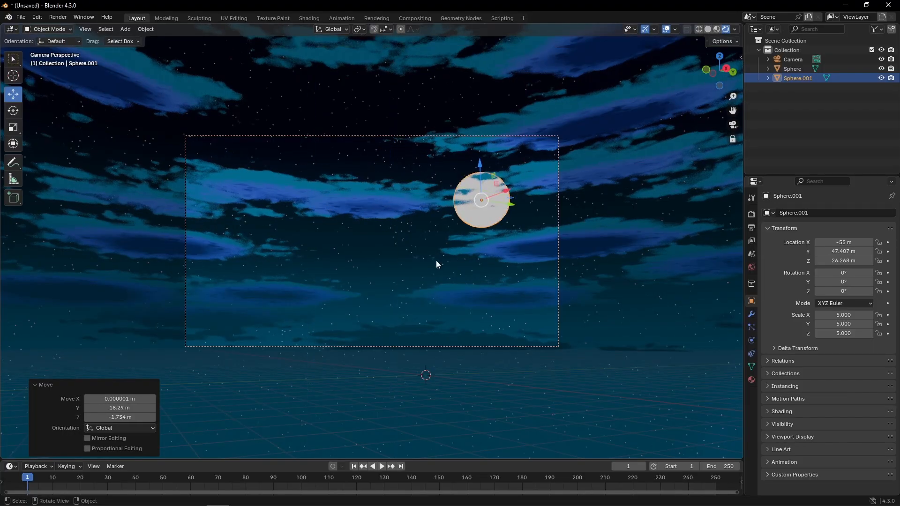
click(394, 259)
Split the 3D viewport vertically and turn the new area into a Shader Editor
drag(742, 26, 526, 35)
click(538, 29)
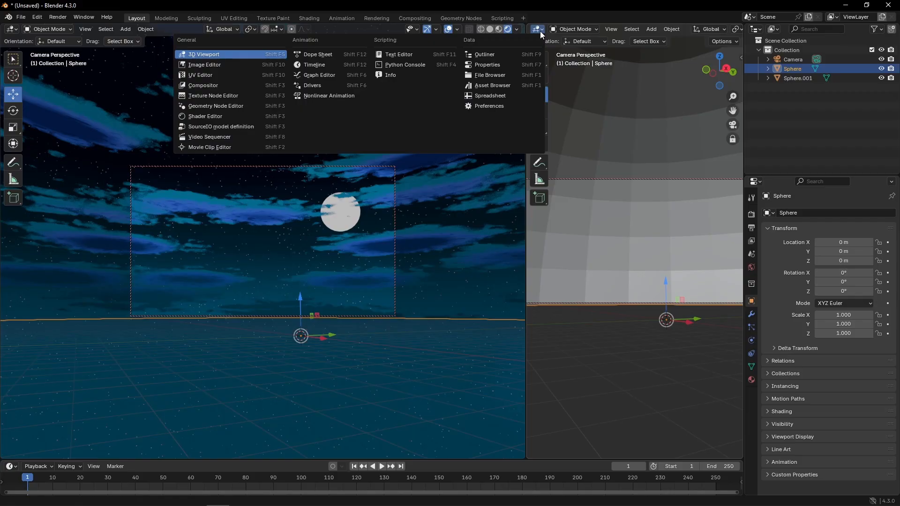
click(206, 116)
key(n)
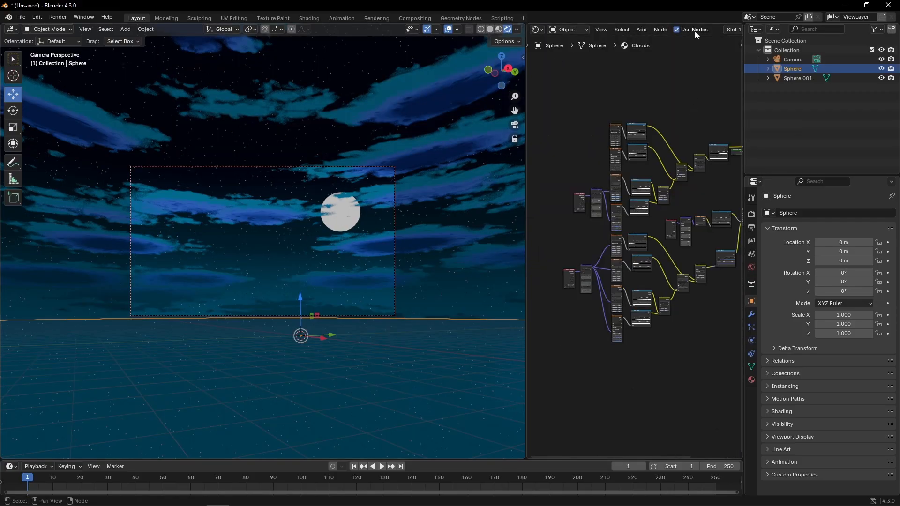
scroll(695, 31, down, 5)
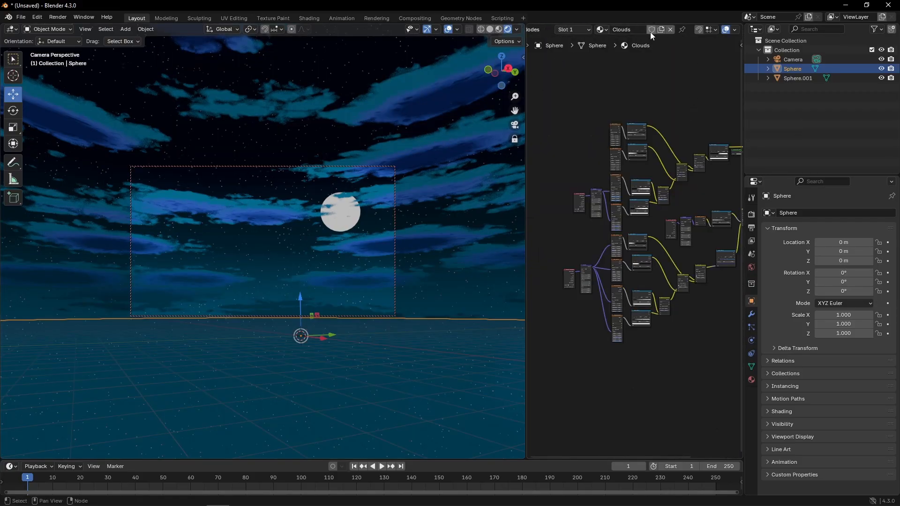
Give the moon sphere a new material and replace its default shader with an Emission node linked to Surface
click(792, 78)
key(x)
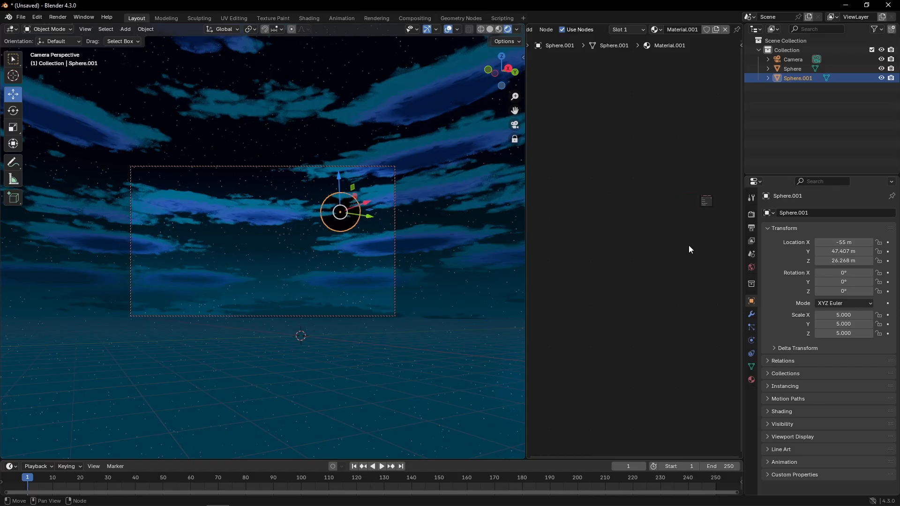
scroll(703, 237, up, 6)
middle_drag(707, 235, 740, 285)
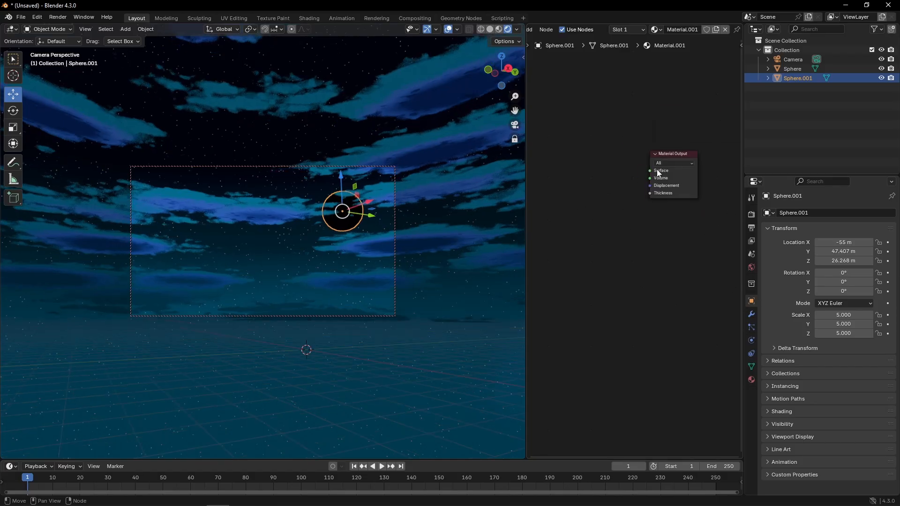
drag(650, 171, 629, 173)
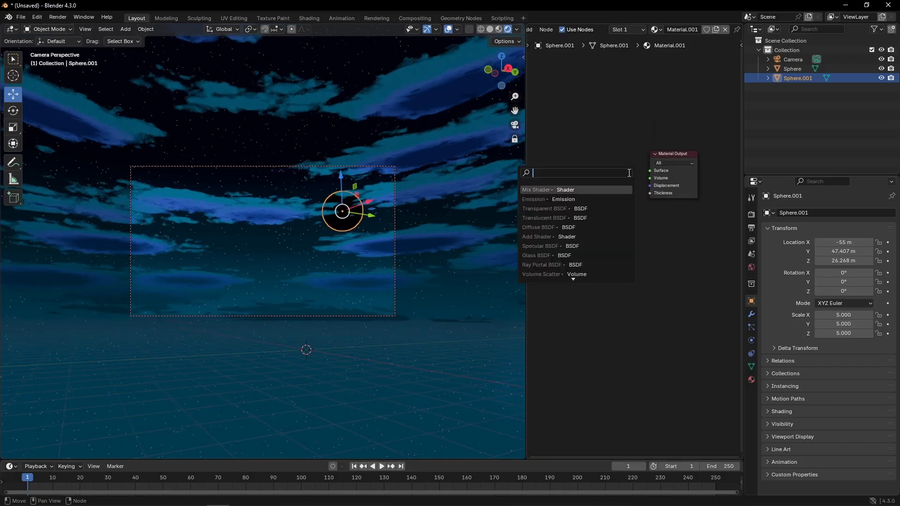
text(emi)
key(Return)
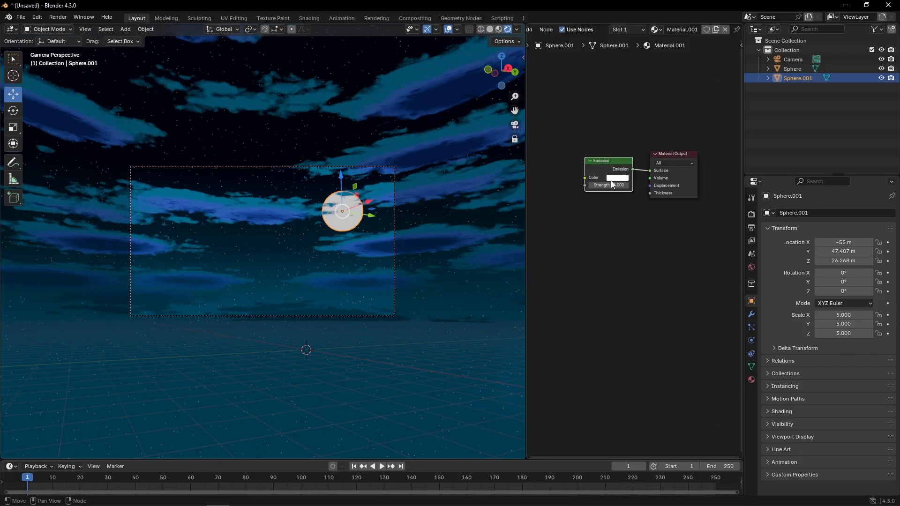
Tint the moon's Emission color a pale lavender and raise its Strength above 1 for a bright glow
click(614, 178)
click(642, 94)
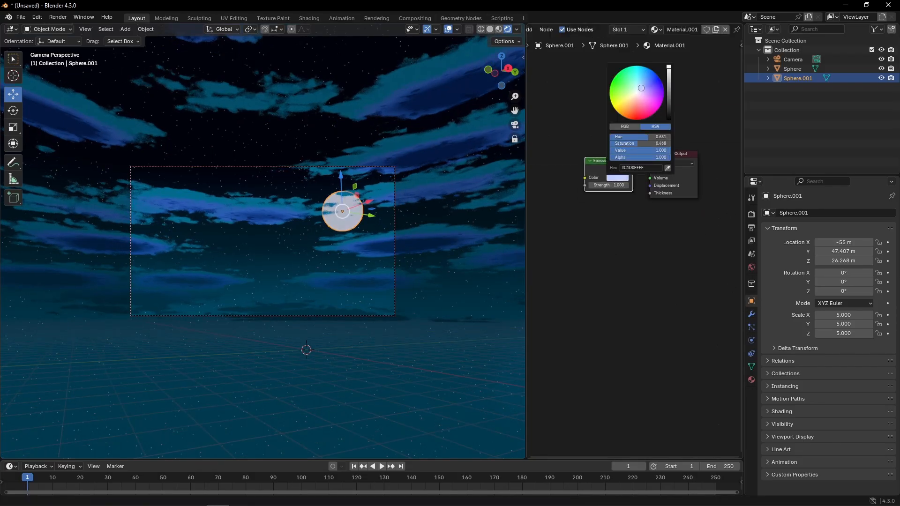
click(274, 265)
click(276, 395)
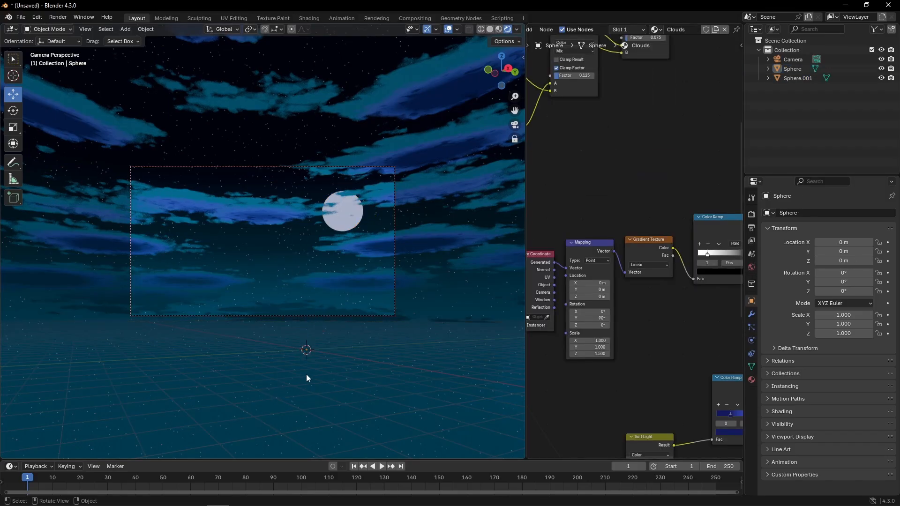
click(363, 227)
click(363, 227)
click(620, 178)
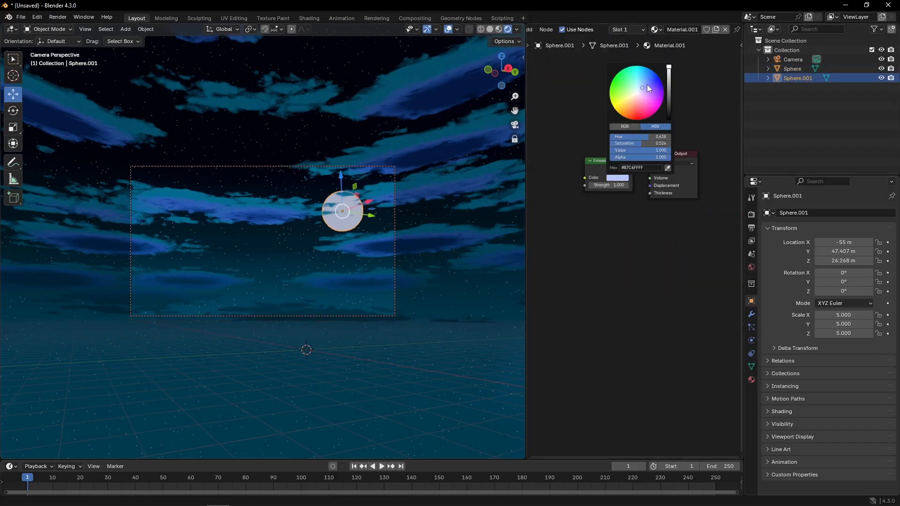
click(642, 88)
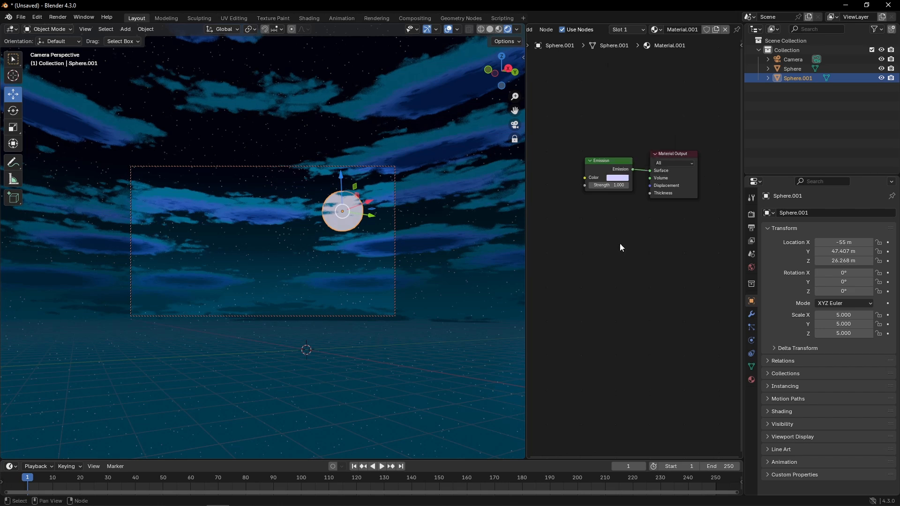
drag(609, 185, 680, 185)
click(448, 362)
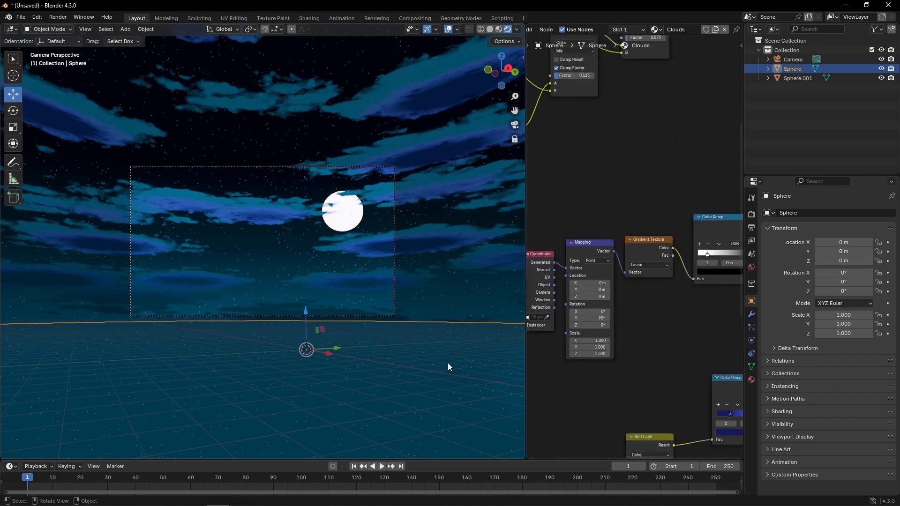